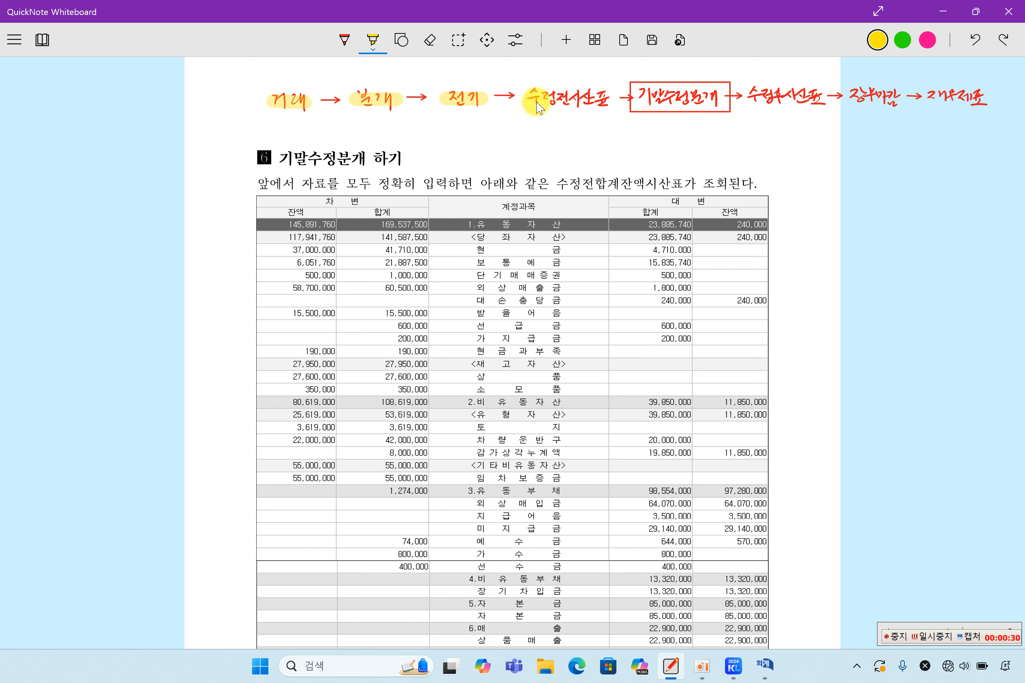
Highlight 수정전시산표 and 수정후시산표 in yellow in the handwritten flow, and mark 기말수정분개, 전 and 후 in green.
drag(531, 102, 612, 99)
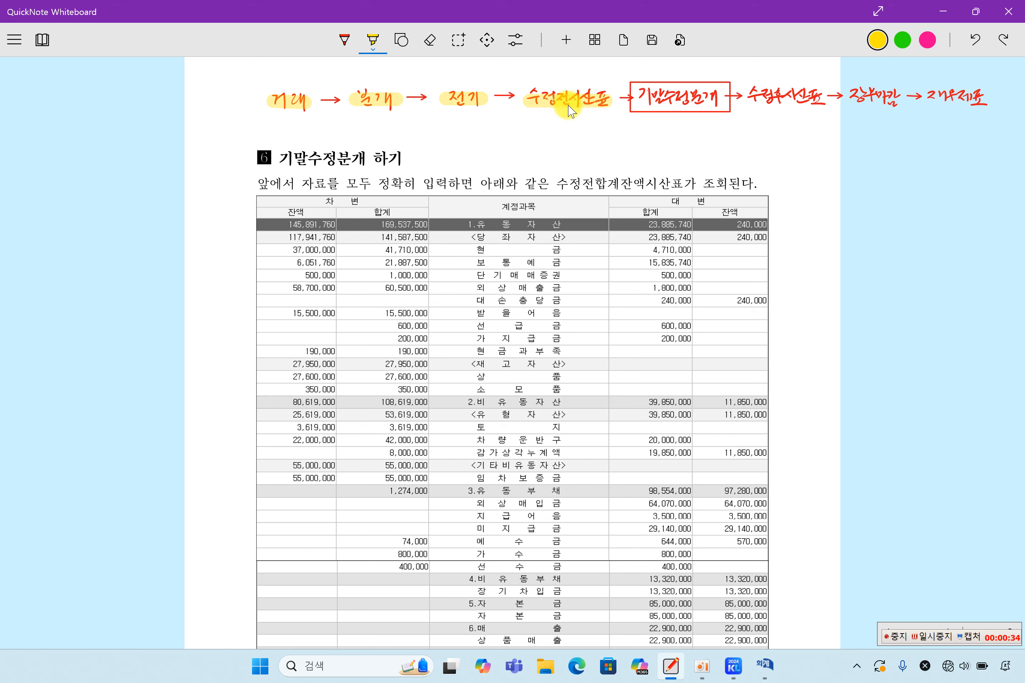
drag(745, 97, 826, 100)
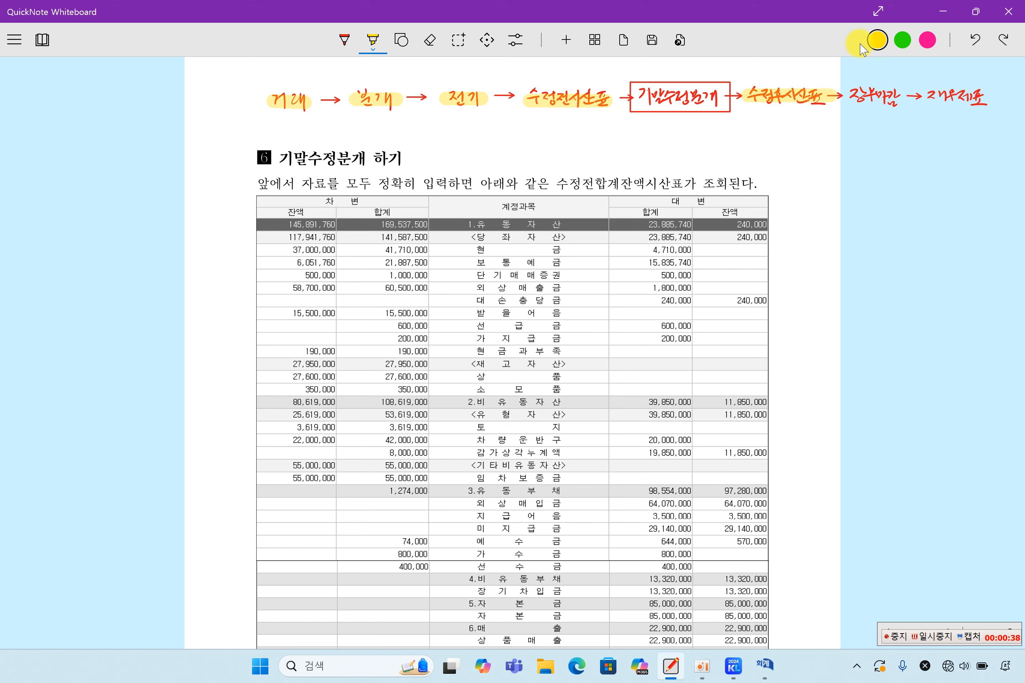
click(900, 45)
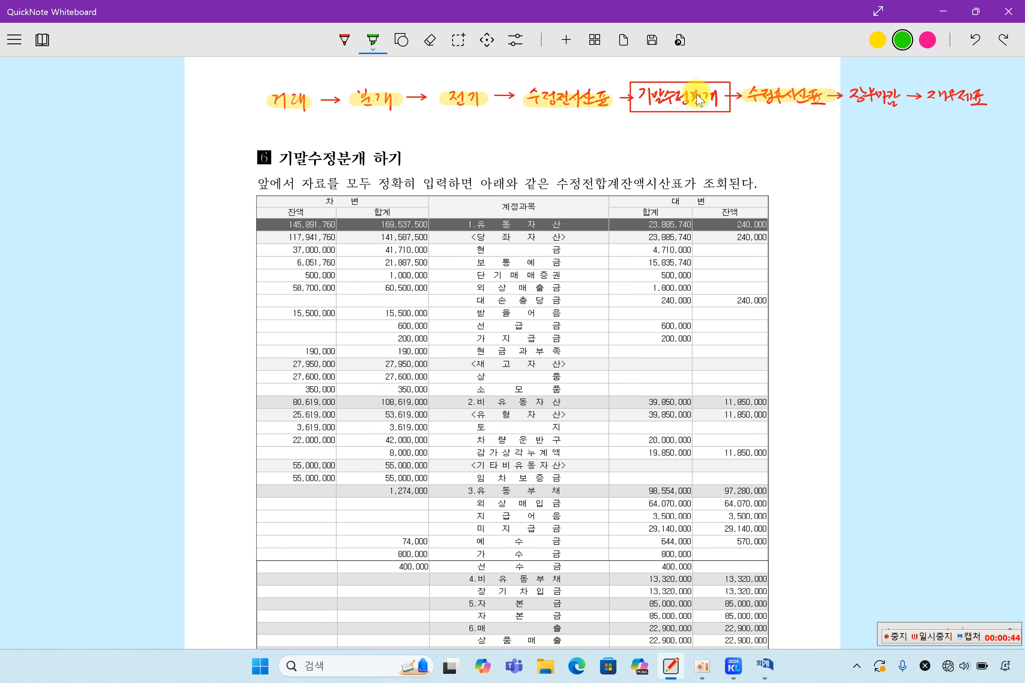
mouse_move(700, 100)
mouse_down()
mouse_move(639, 102)
mouse_move(721, 106)
mouse_up()
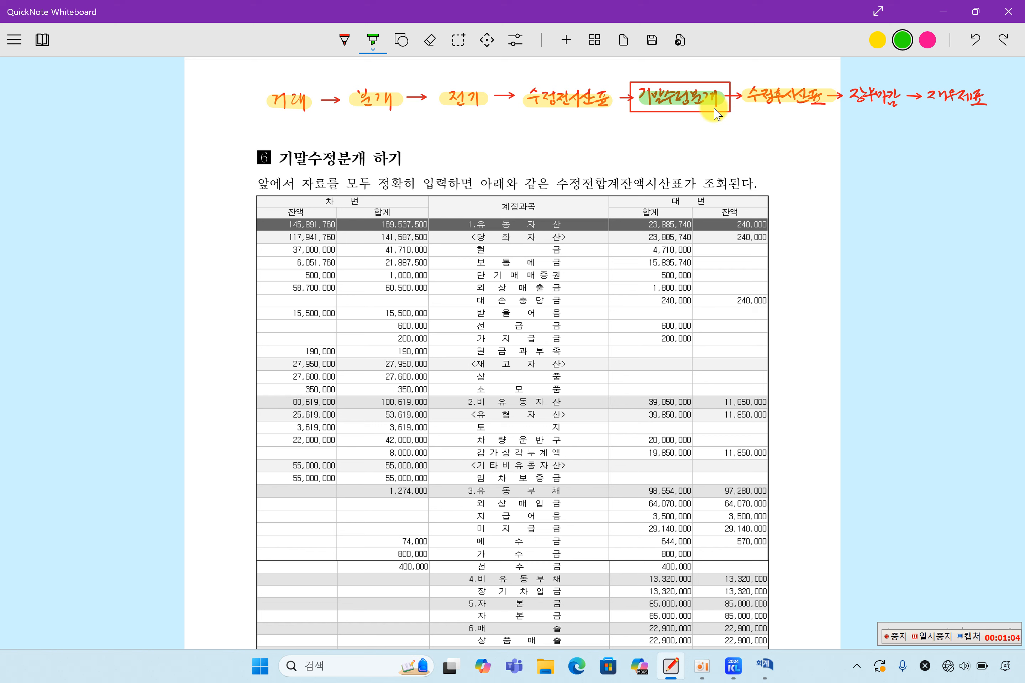
drag(557, 100, 569, 98)
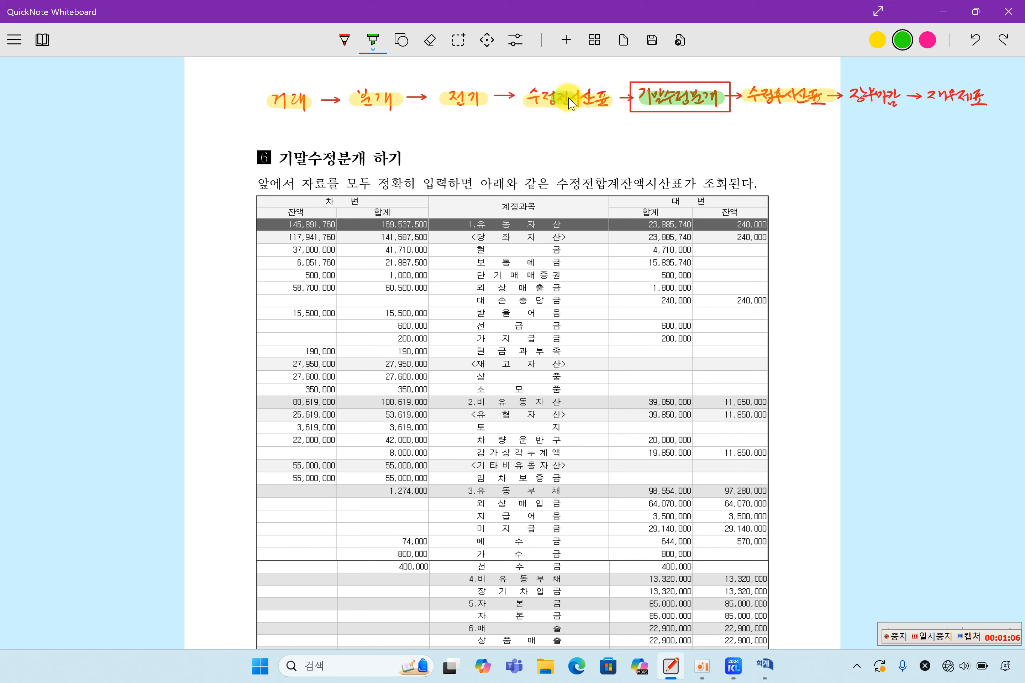
drag(777, 97, 792, 94)
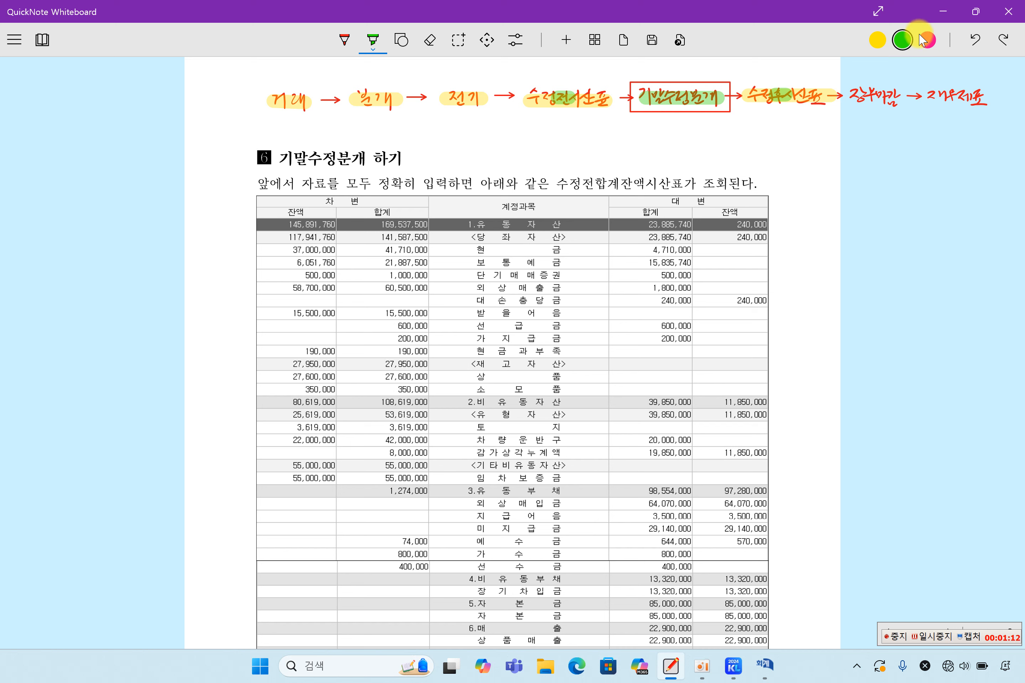
Highlight in yellow the 장부마감 and 재무제표 stages, the heading 기말수정분개 하기 and the phrase 수정전합계잔액시산표가 조회된다.
click(877, 39)
drag(866, 98, 893, 98)
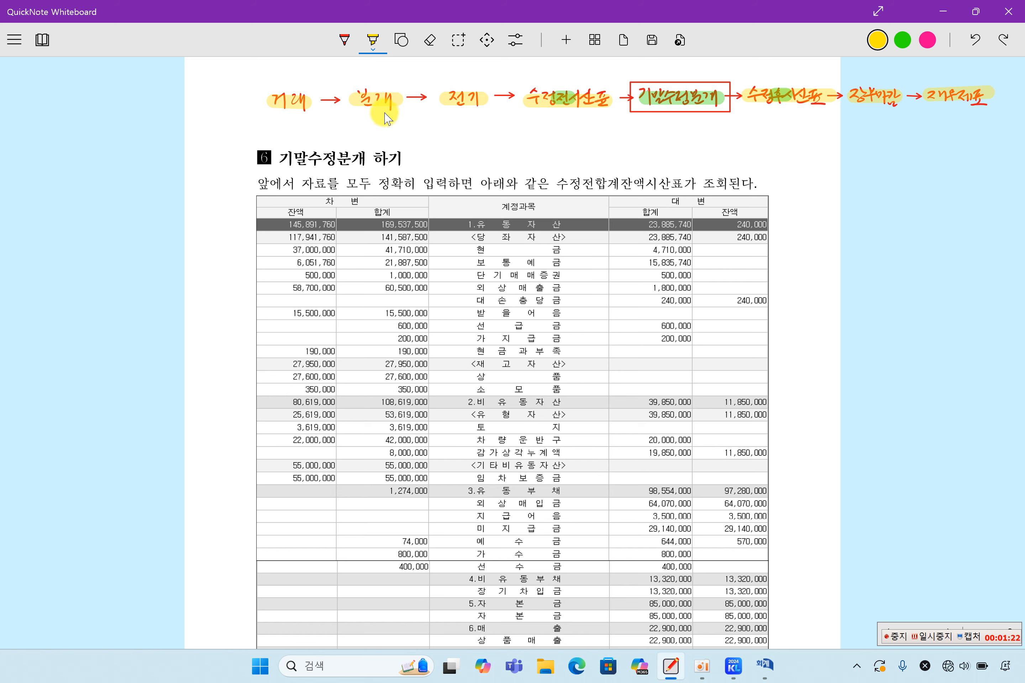
drag(284, 165, 402, 164)
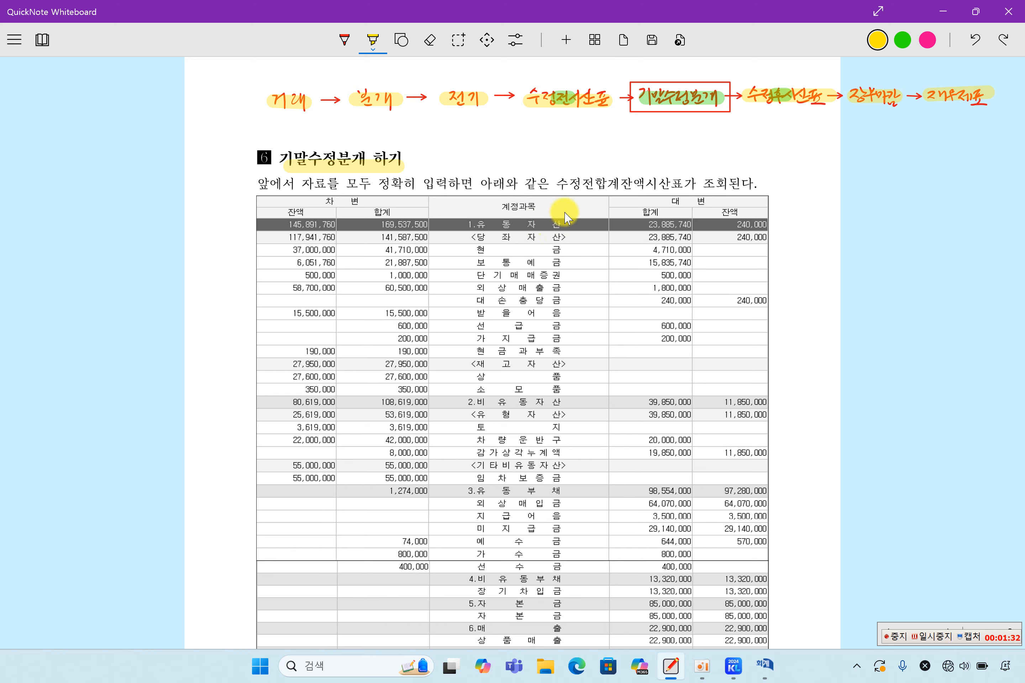
scroll(566, 218, down, 2)
drag(558, 98, 752, 98)
Highlight the key phrases of the 결산과정 paragraph, plus 합계잔액시산표 and 현금과부족 계정 잔액을 확인 in question (1), in yellow.
scroll(664, 187, down, 2)
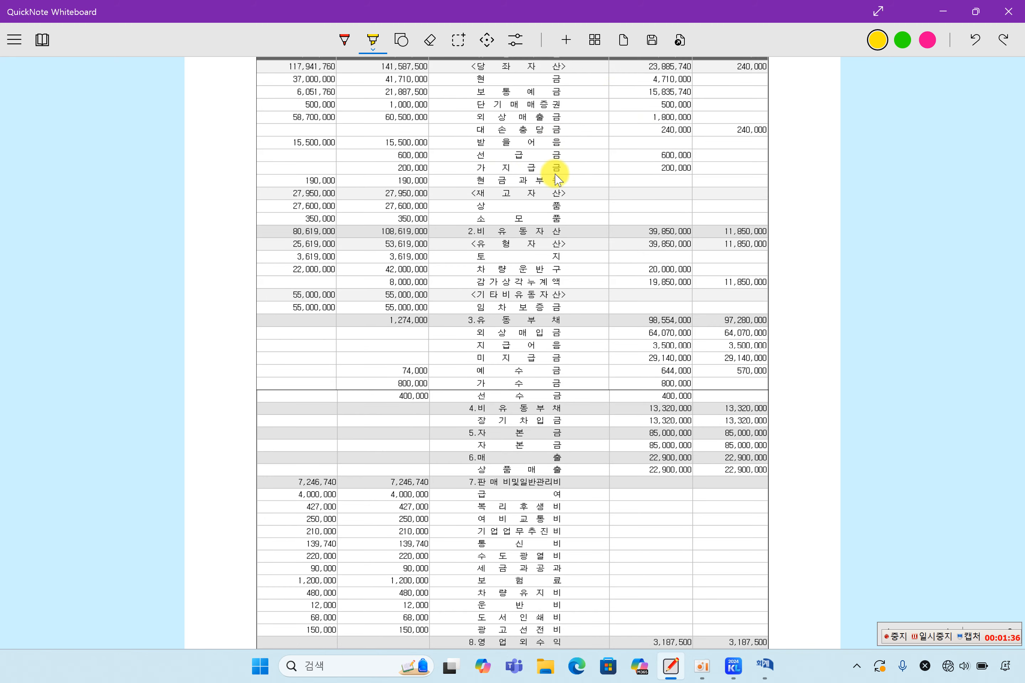
scroll(570, 198, down, 2)
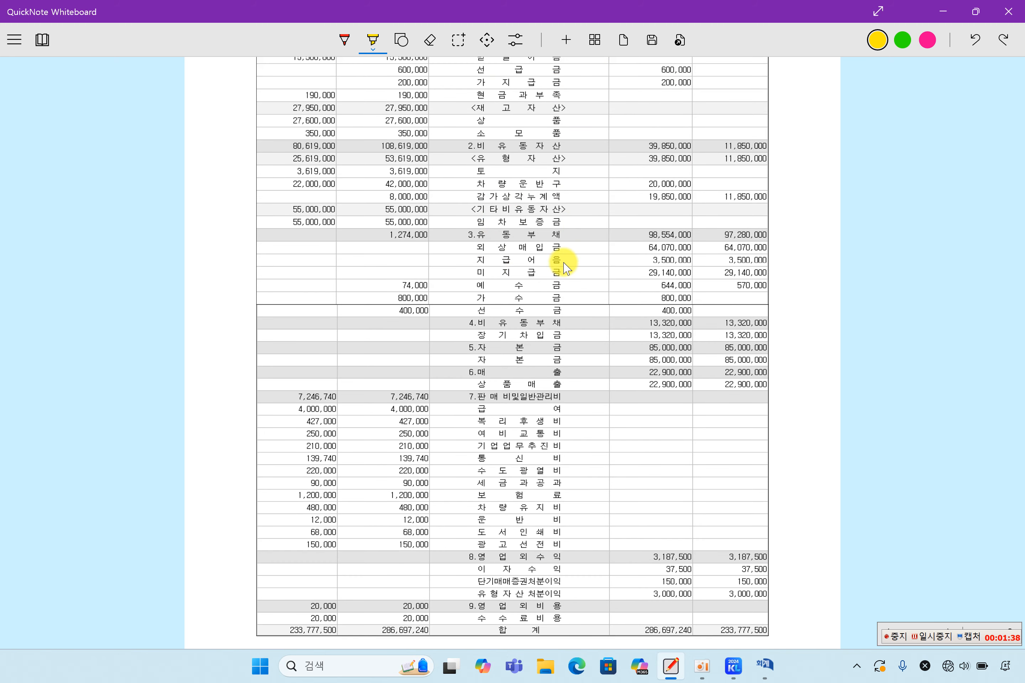
scroll(565, 266, down, 3)
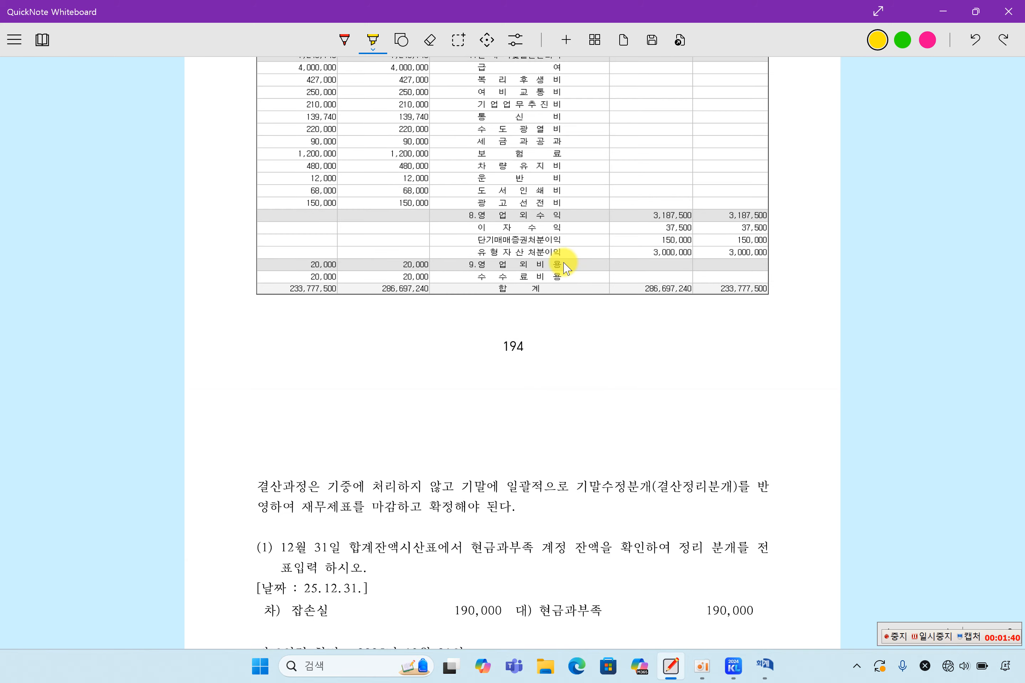
scroll(566, 266, down, 3)
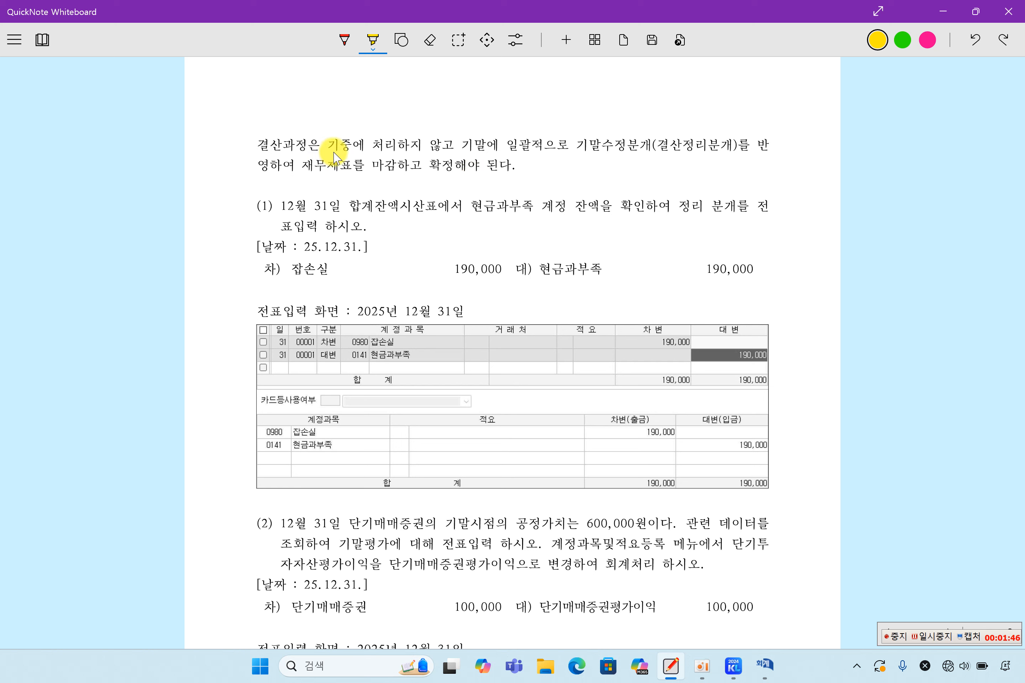
drag(330, 144, 741, 155)
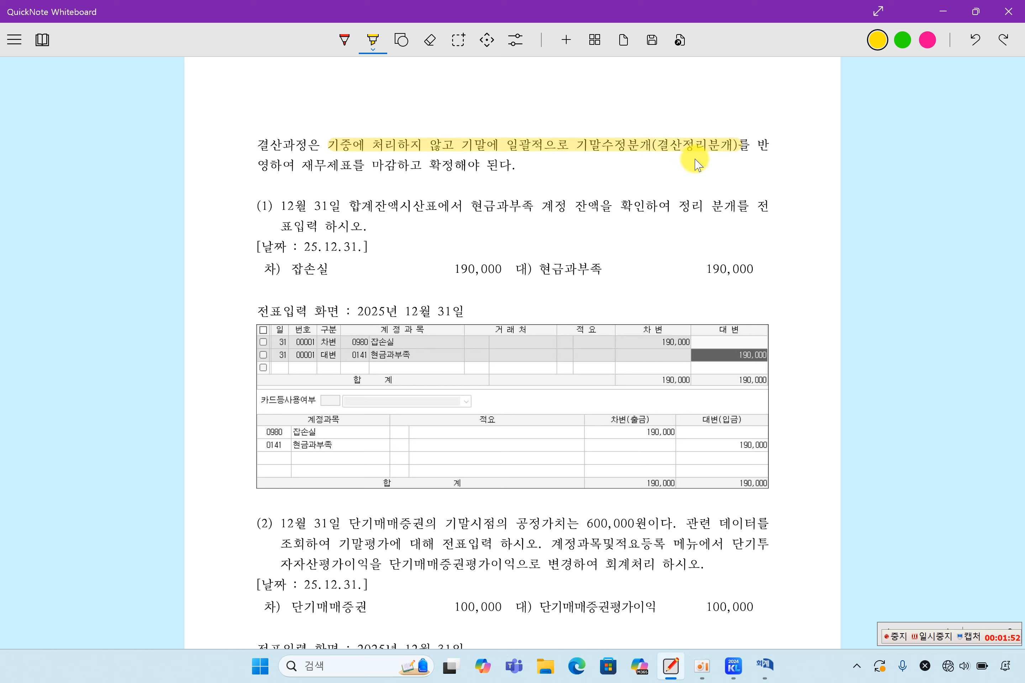
drag(303, 167, 464, 173)
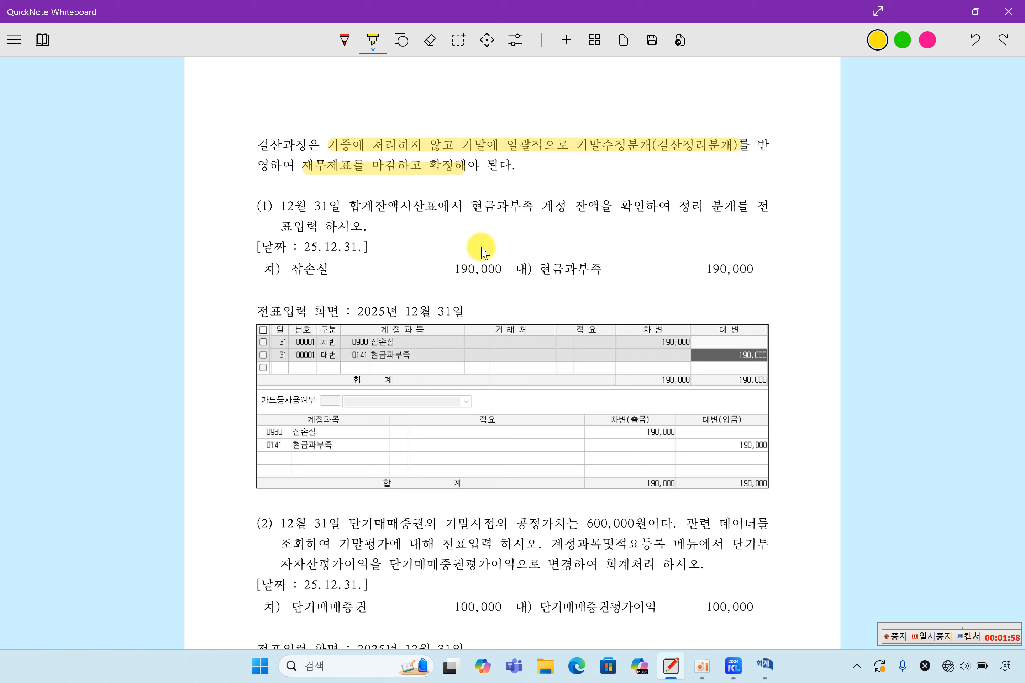
drag(349, 206, 654, 206)
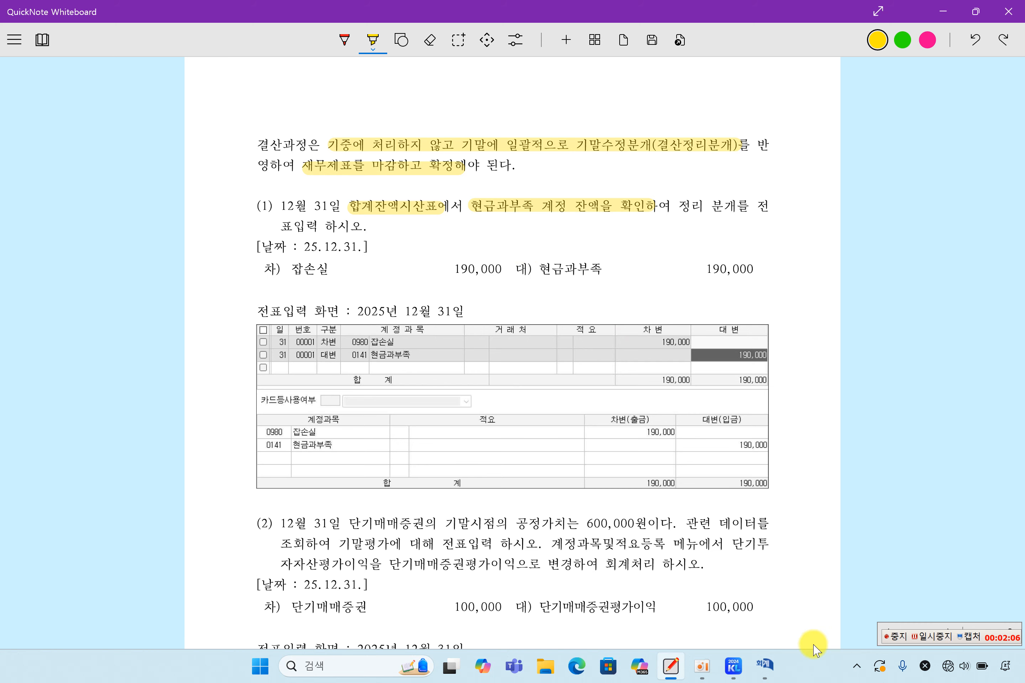
Switch to KcLep and check the 현금과부족 balance in the 합계잔액시산표 for December 31, 2025.
click(739, 674)
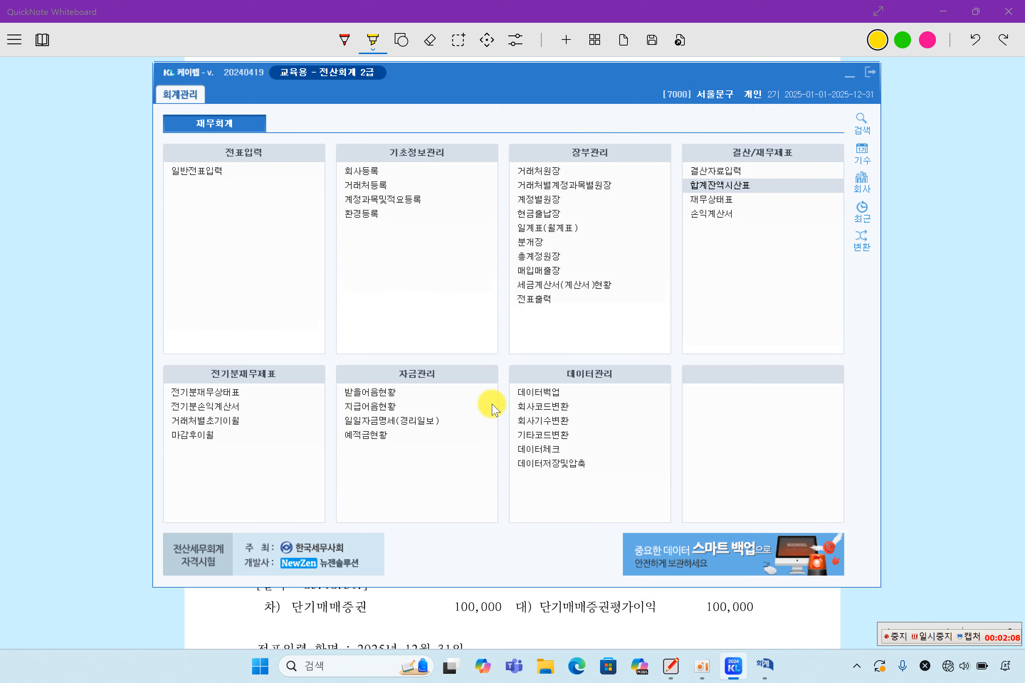
click(718, 188)
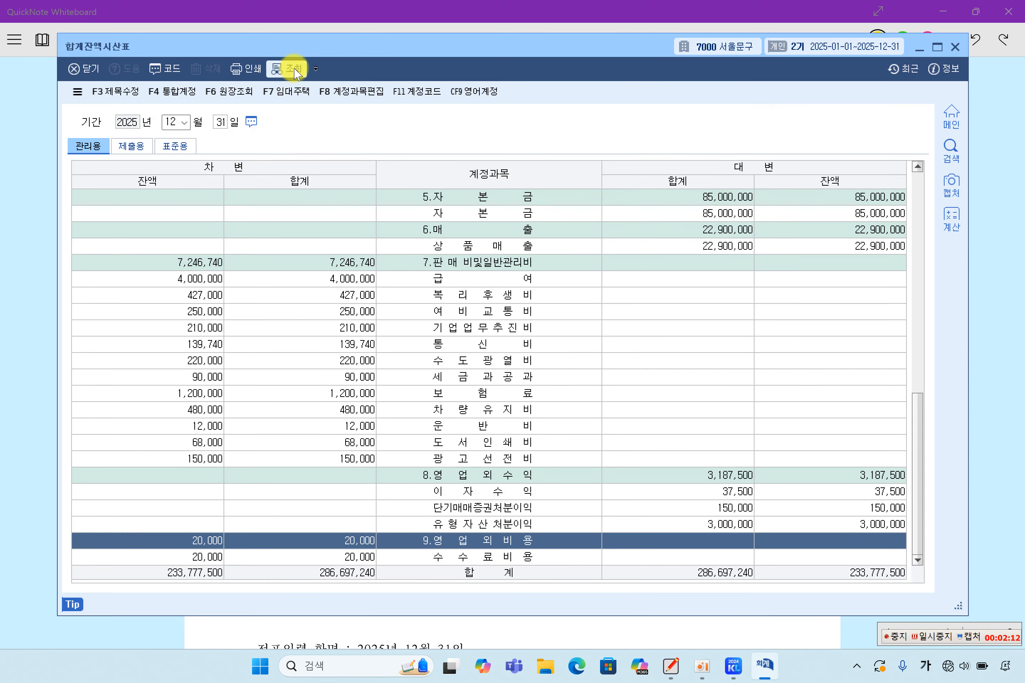
click(282, 69)
click(468, 254)
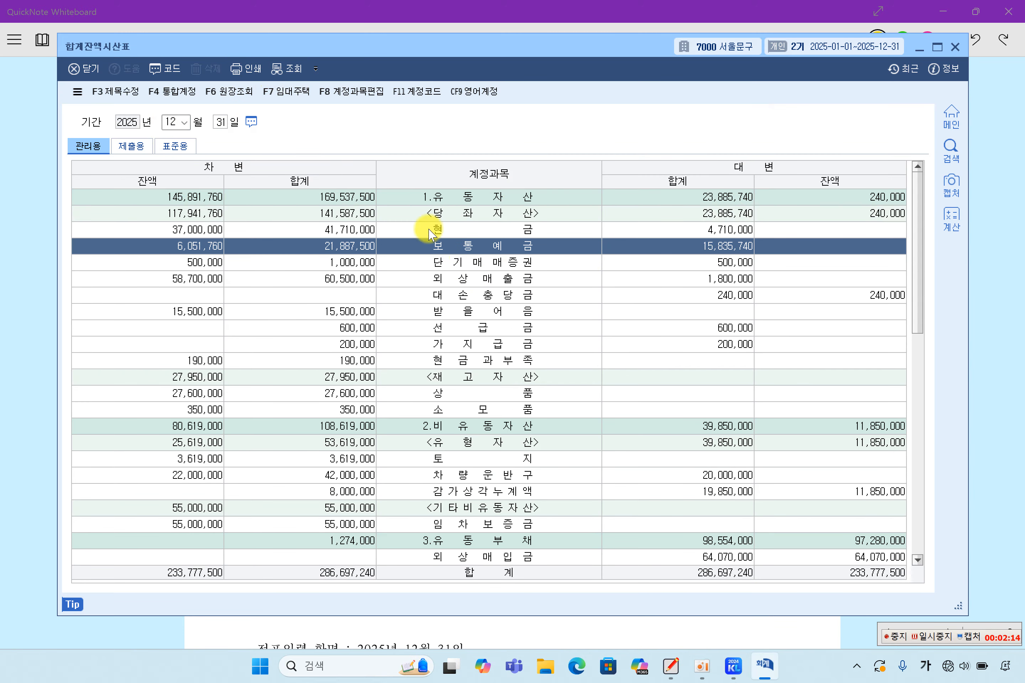
click(468, 295)
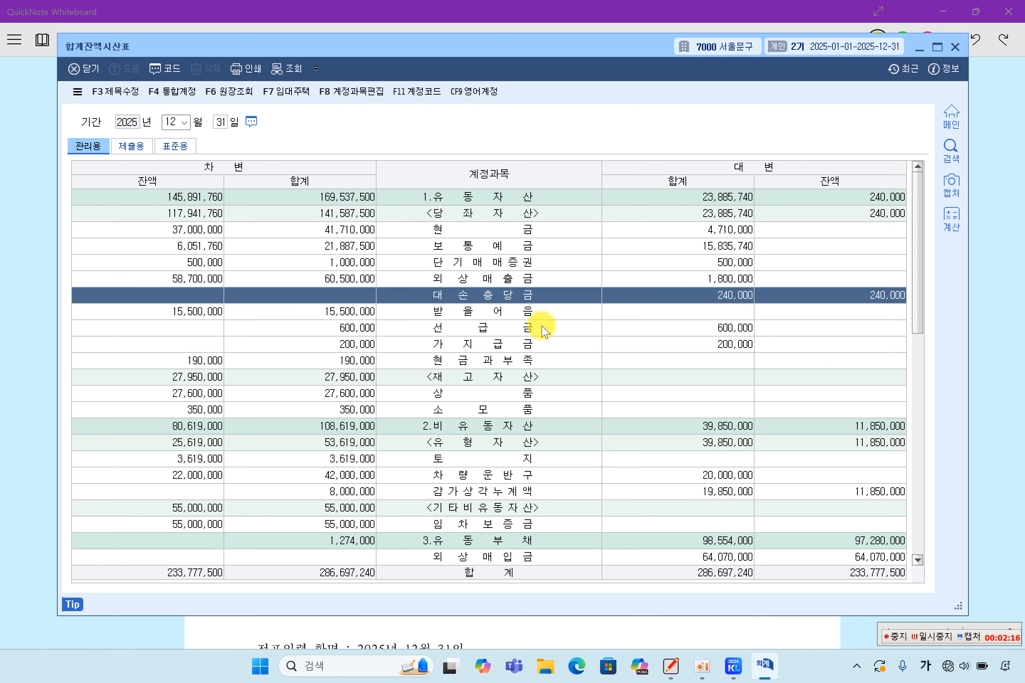
click(476, 364)
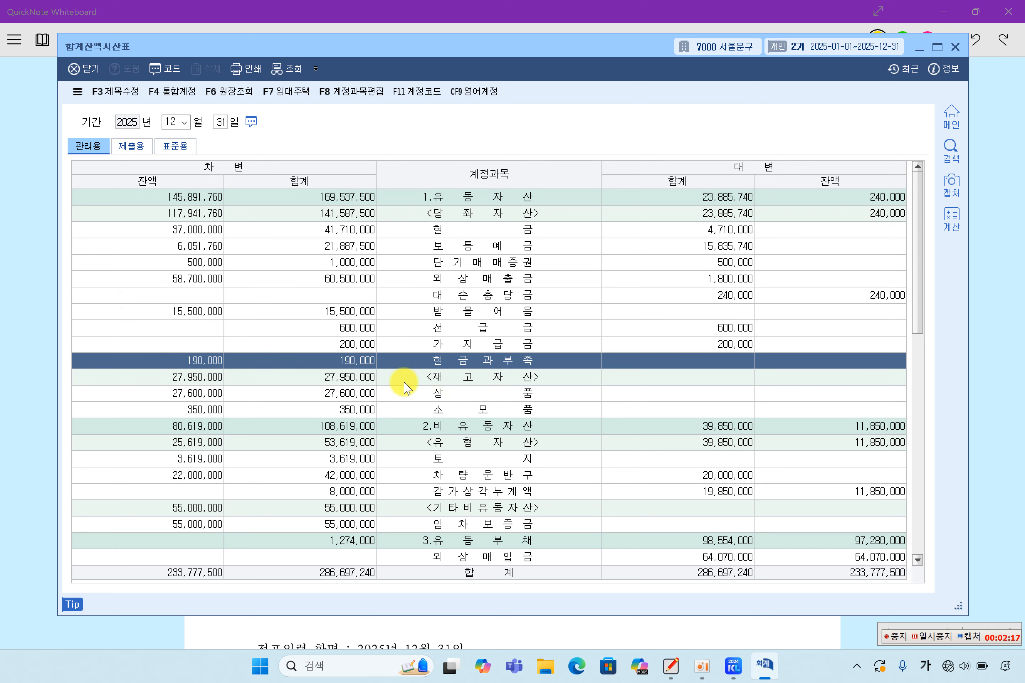
click(190, 377)
click(191, 361)
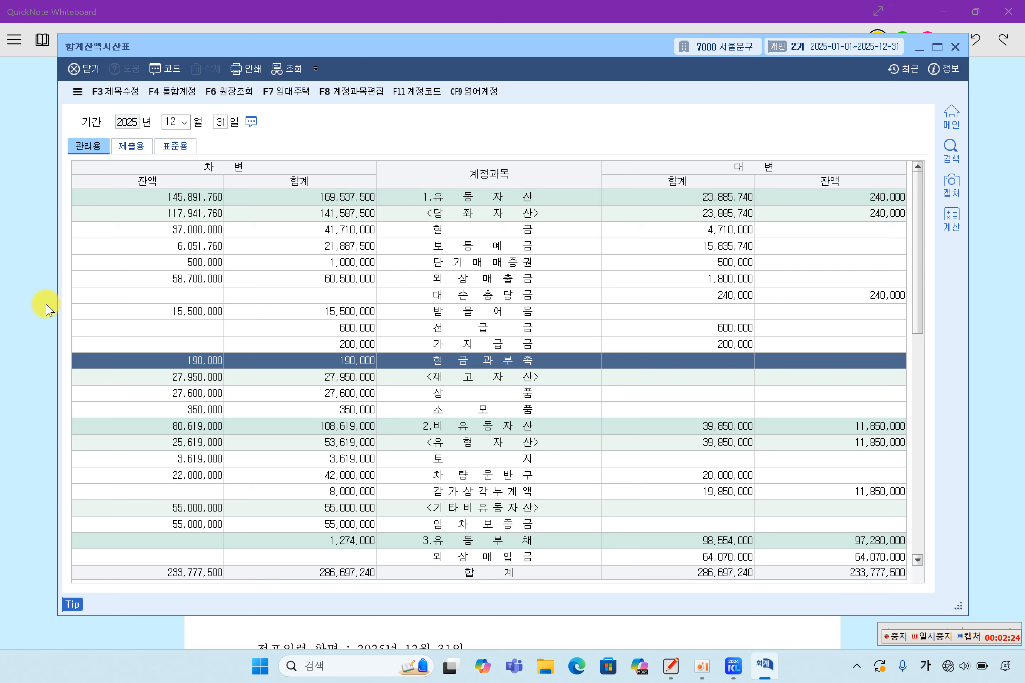
Return to QuickNote Whiteboard and highlight question (1)'s date, both journal entry lines, and the 차변/대변 codes and credit amount in the sample slip.
key(alt+Tab)
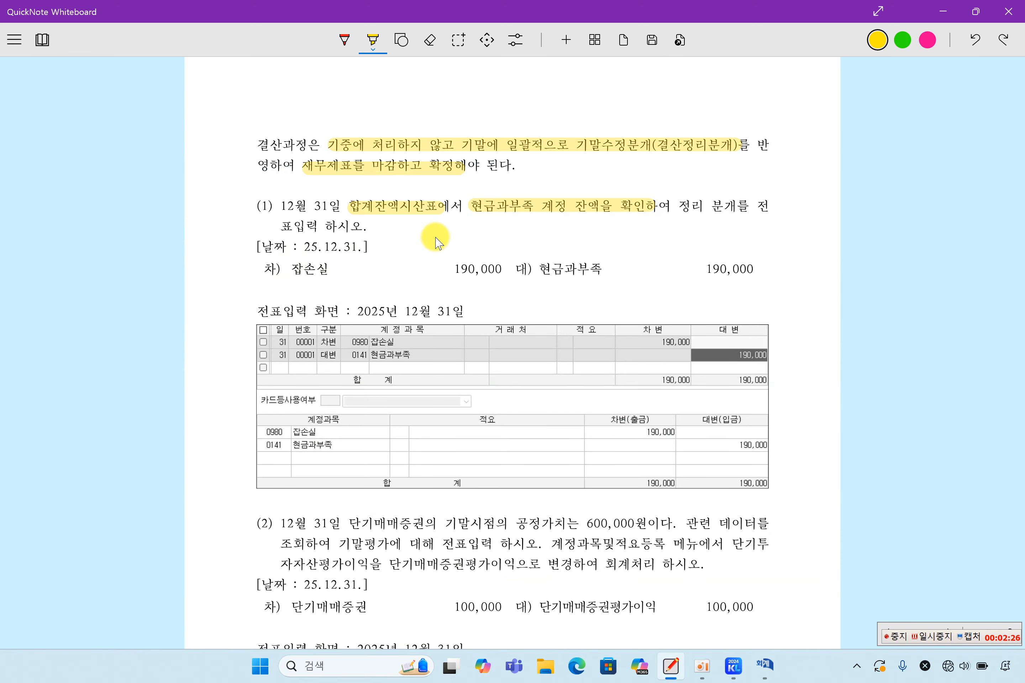
click(937, 639)
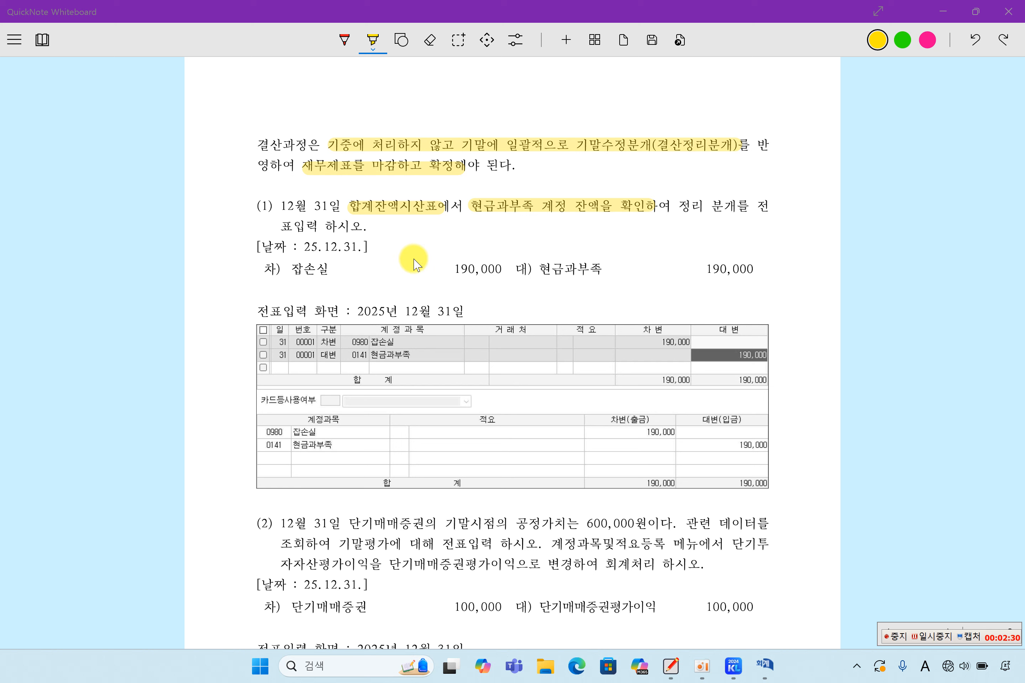
drag(293, 247, 374, 249)
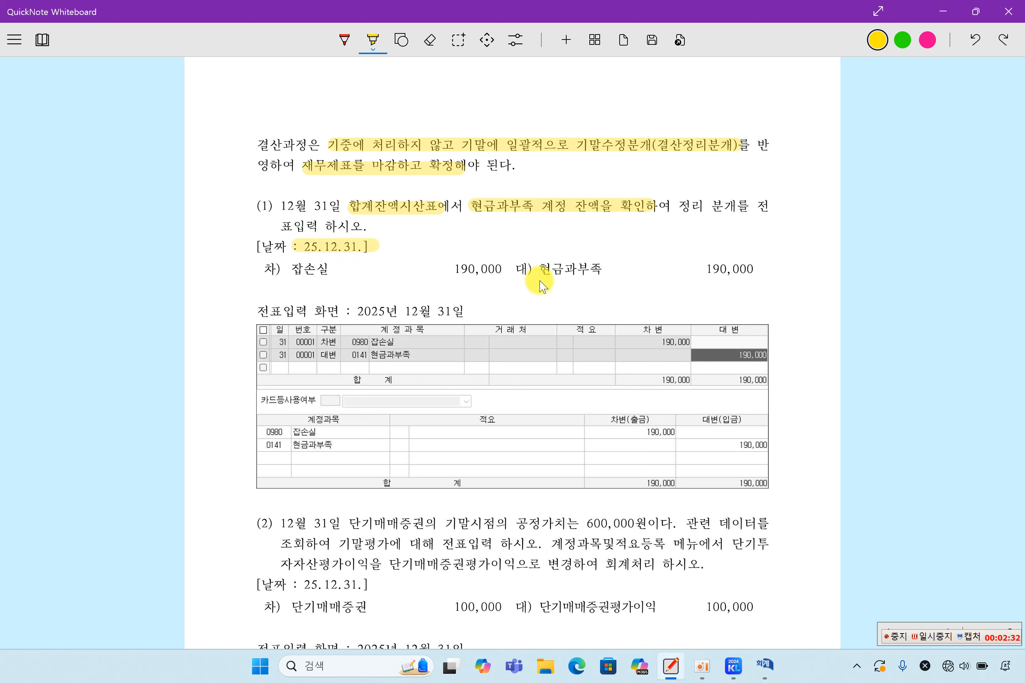
drag(540, 269, 758, 277)
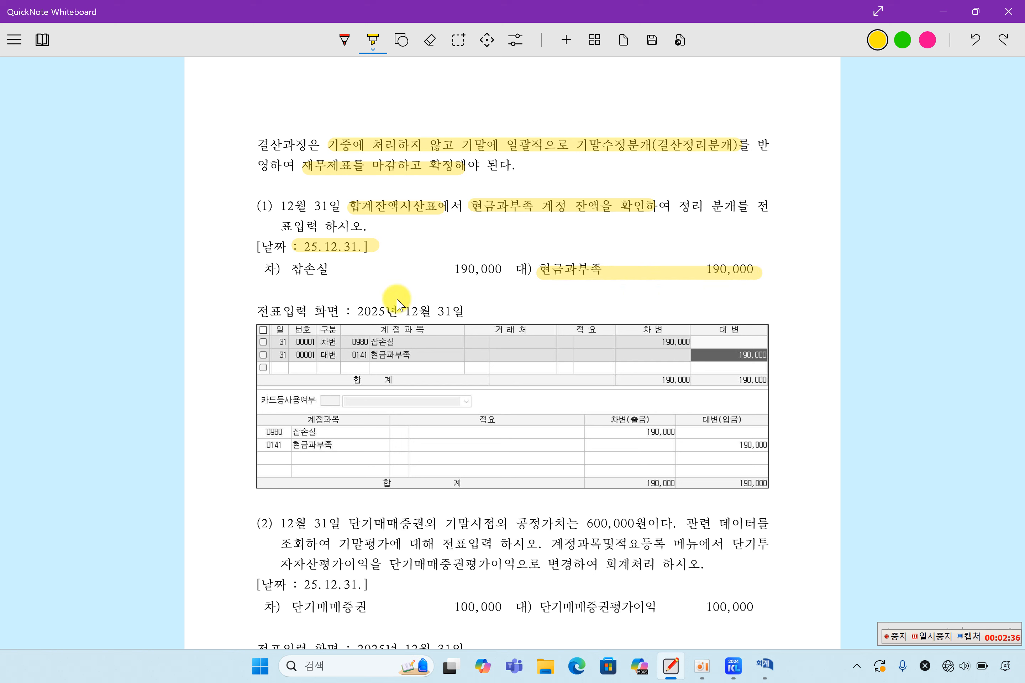
drag(298, 272, 506, 273)
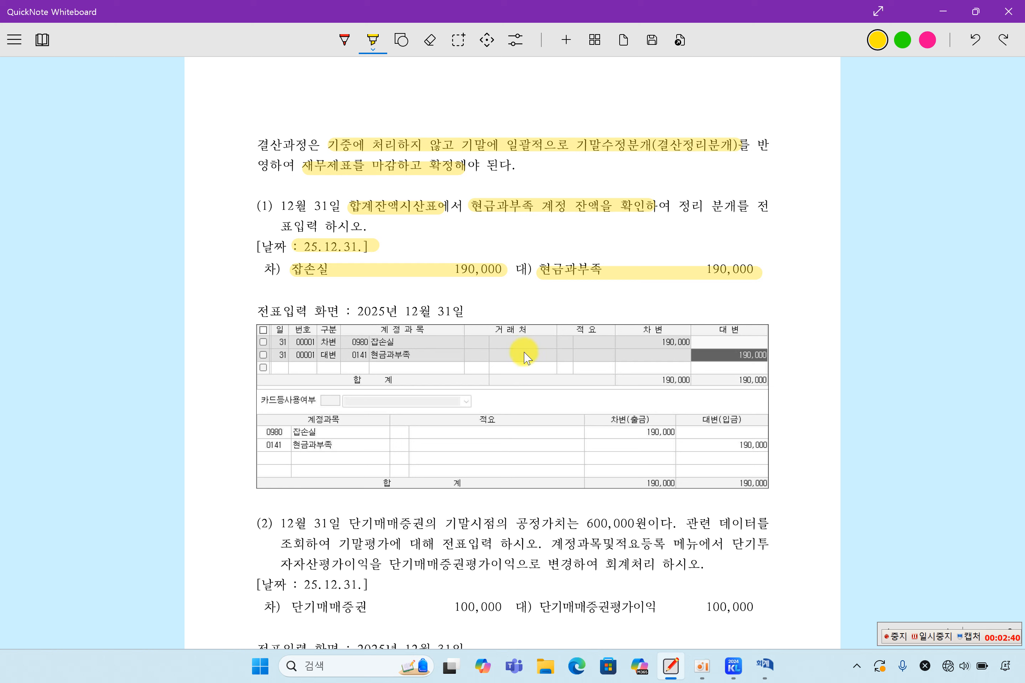
mouse_move(322, 339)
mouse_down()
mouse_move(373, 341)
mouse_move(367, 356)
mouse_move(380, 356)
mouse_up()
drag(722, 355, 772, 355)
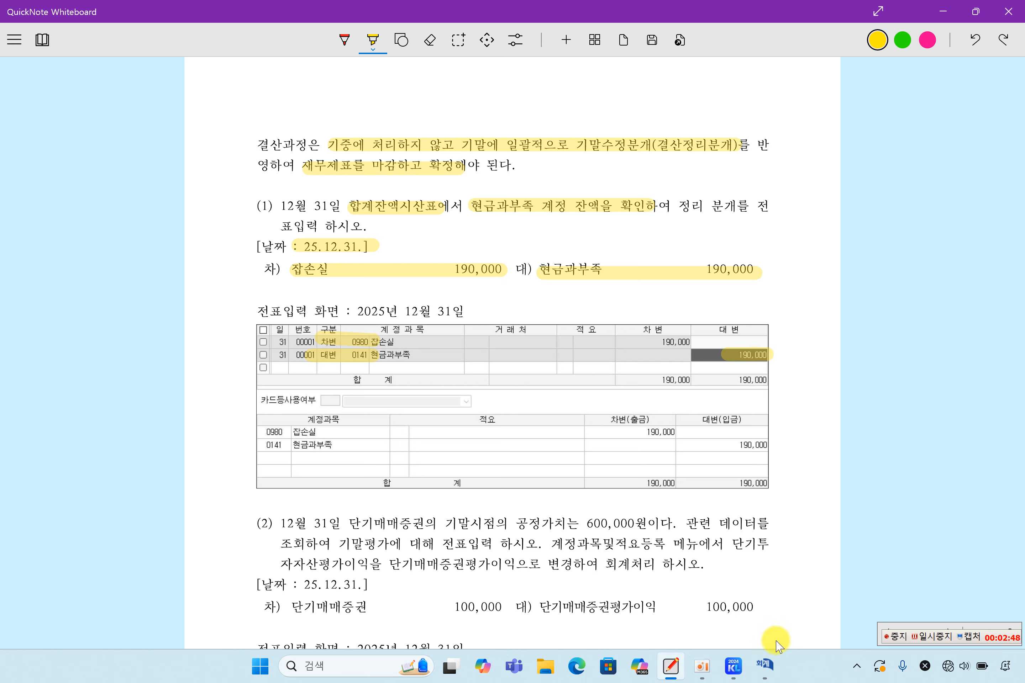
Switch to KcLep, open 일반전표입력 and set the voucher date to December 31, 2025.
mouse_move(701, 674)
click(710, 582)
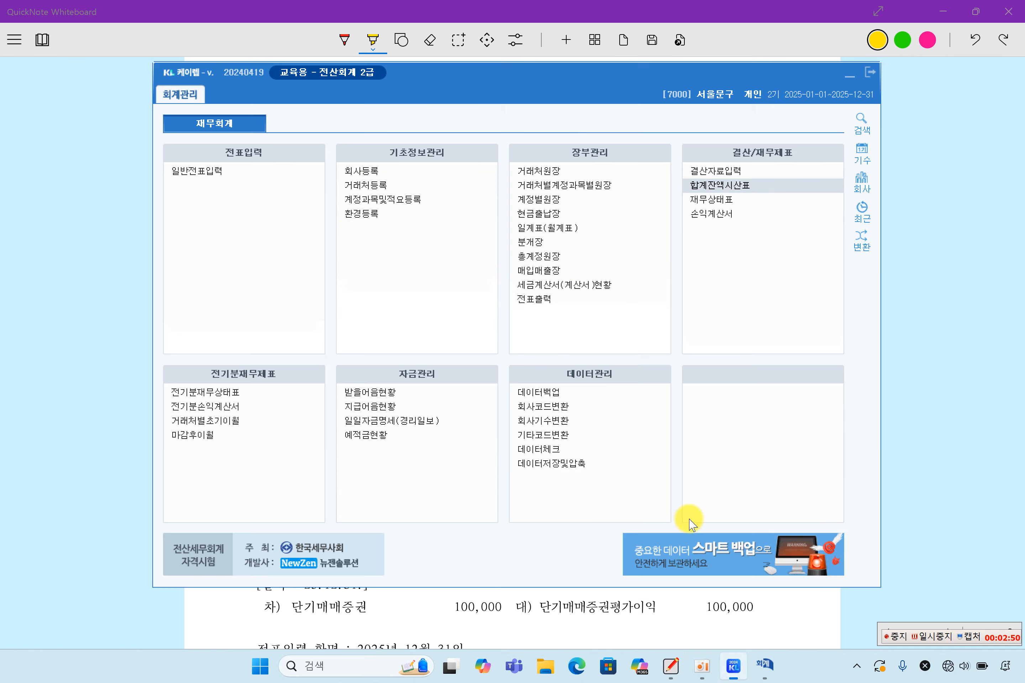
click(214, 174)
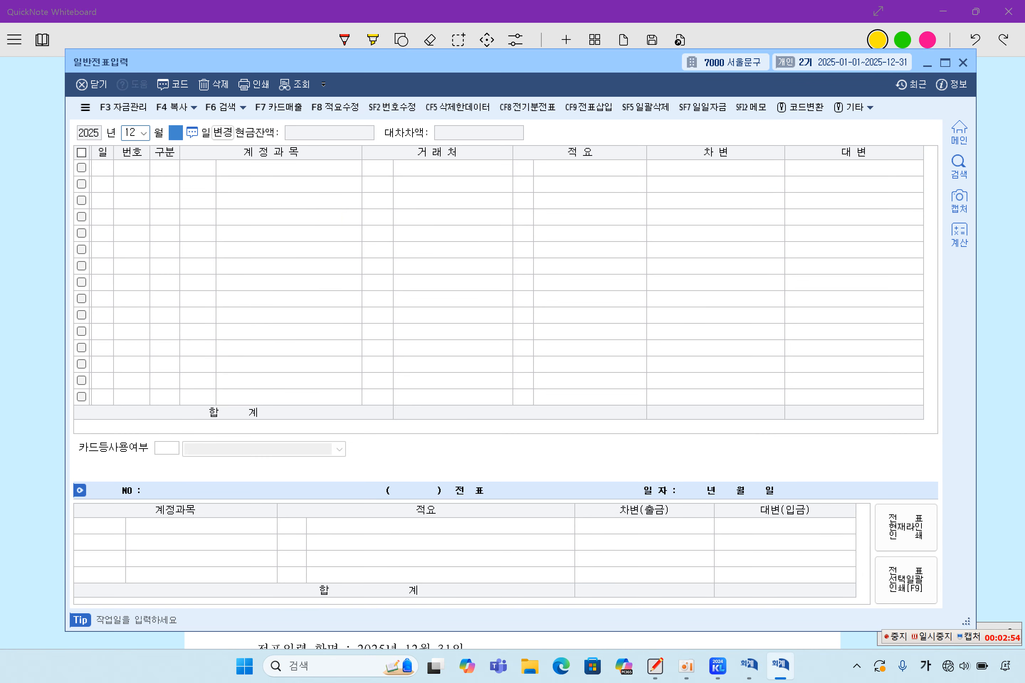
text(31)
key(Return)
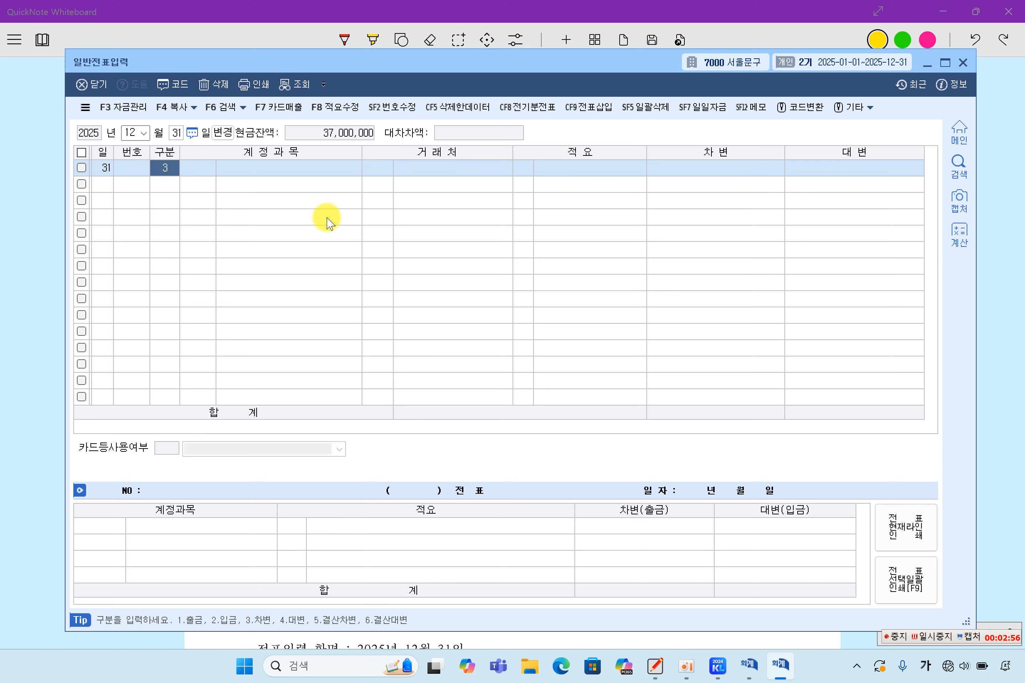
Enter a 차변 line for account 0980 잡손실 with an amount of 190,000, leaving the 거래처 and 적요 empty.
key(Return)
key(F2)
text(잡)
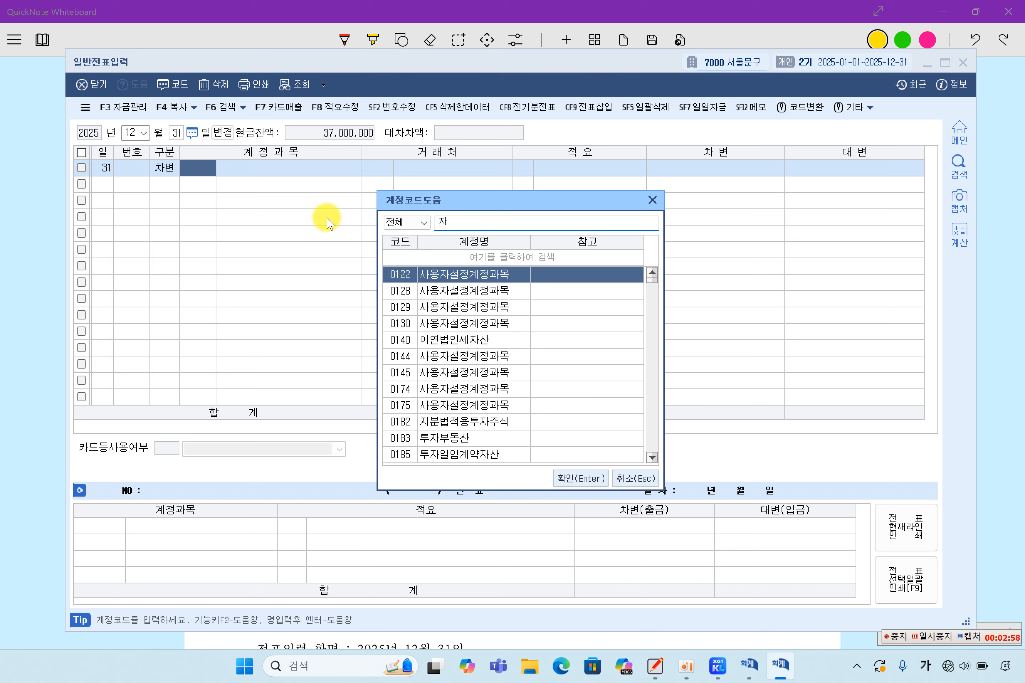
text(손)
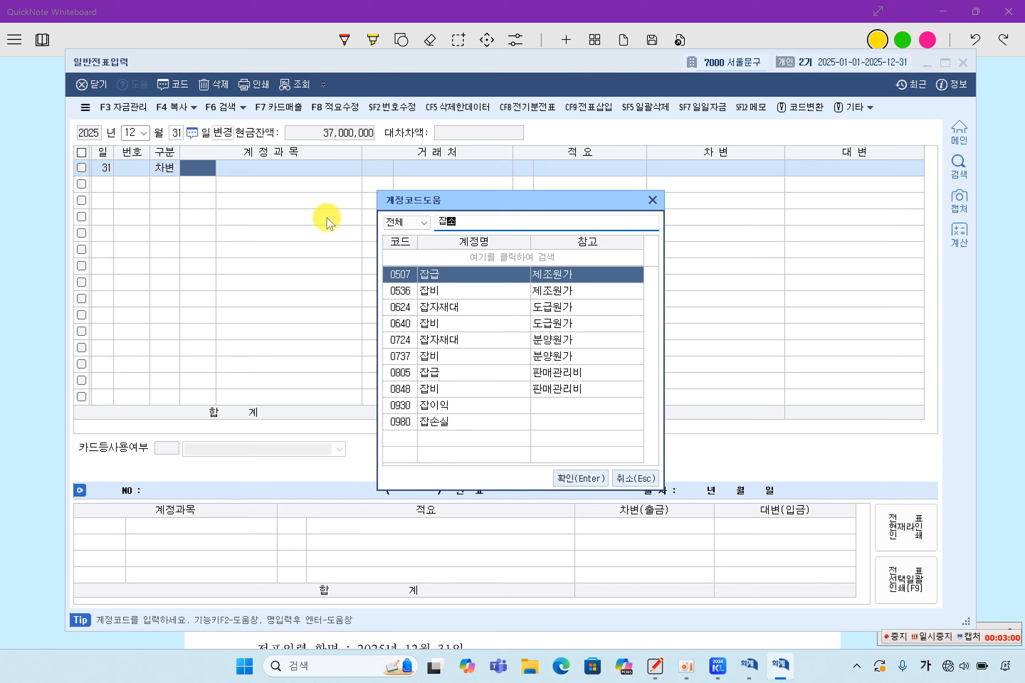
key(Return)
key(Return)
key(Return)
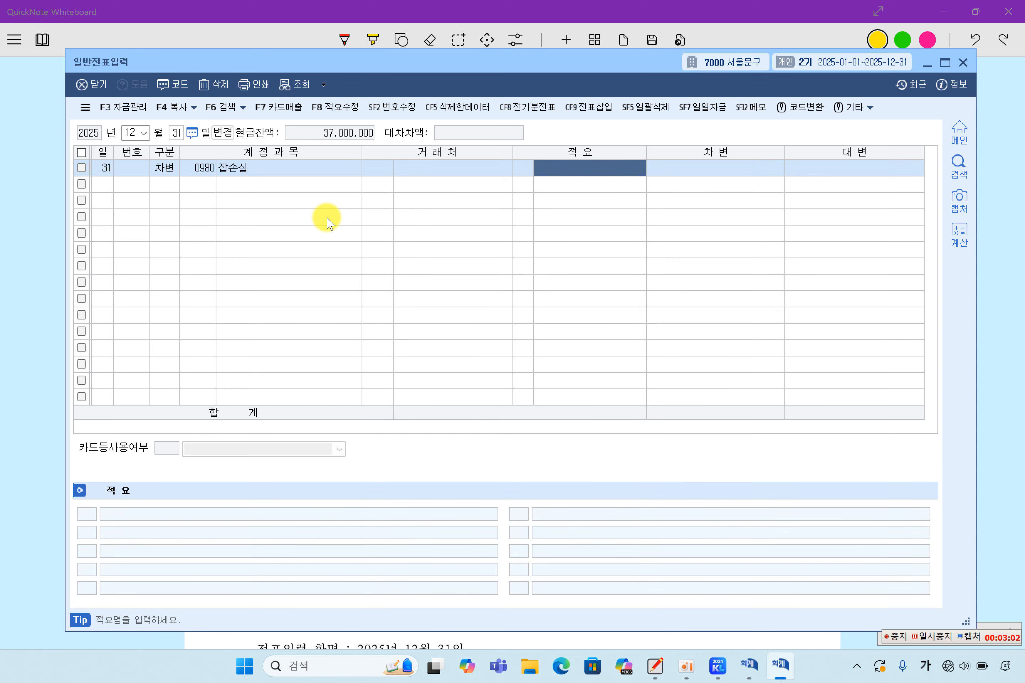
text(1)
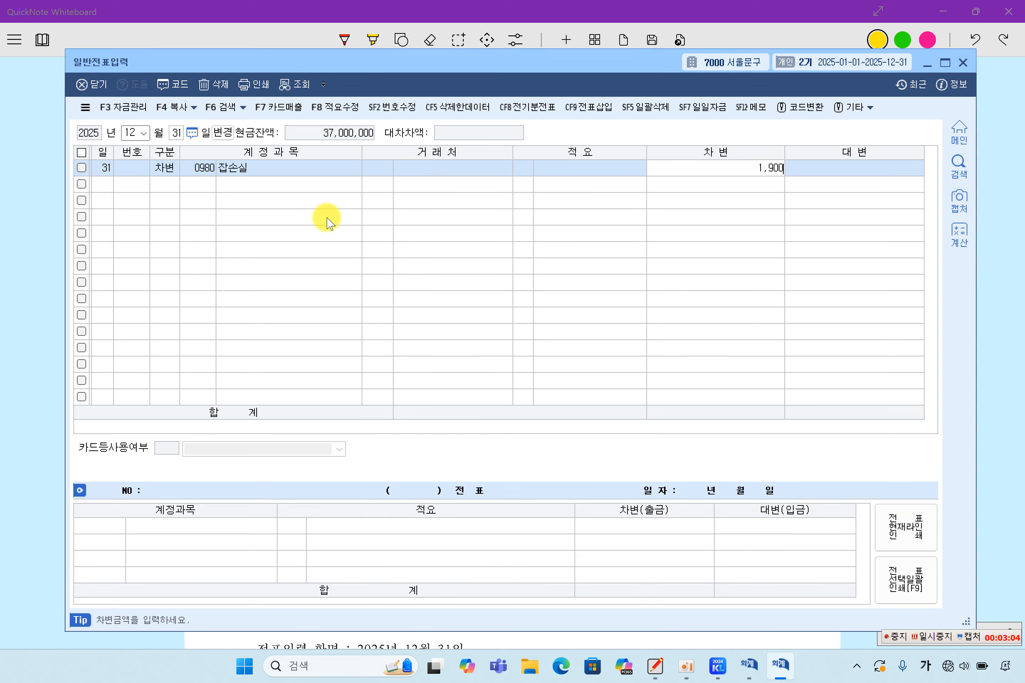
text(90,000)
key(Return)
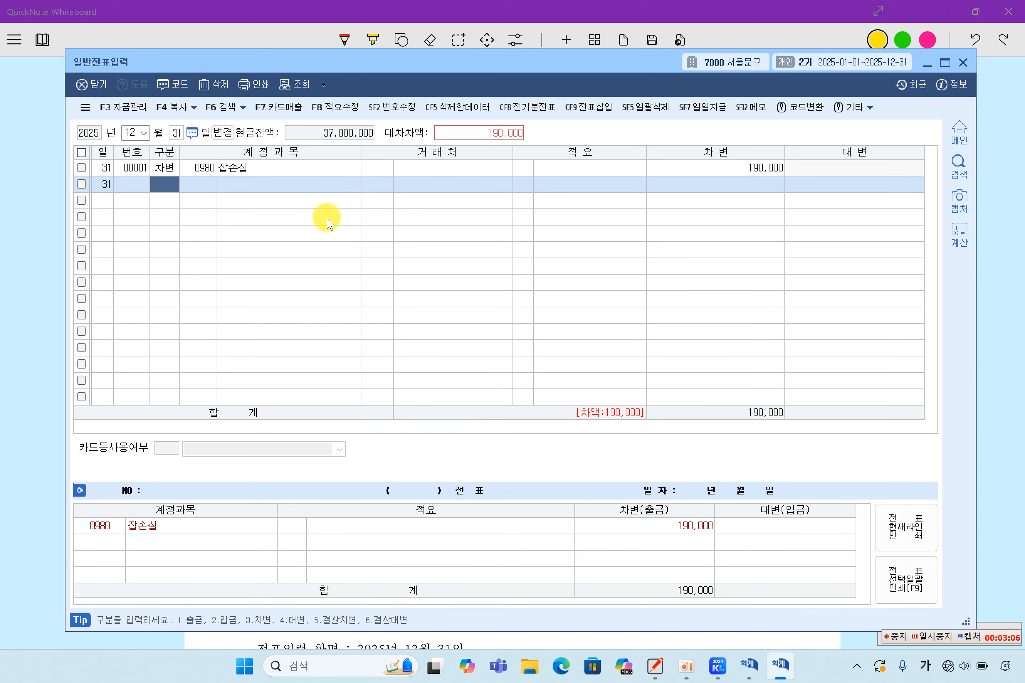
Enter a 대변 line for account 0141 현금과부족 with an amount of 190,000, leaving the 거래처 and 적요 empty.
text(4)
key(F2)
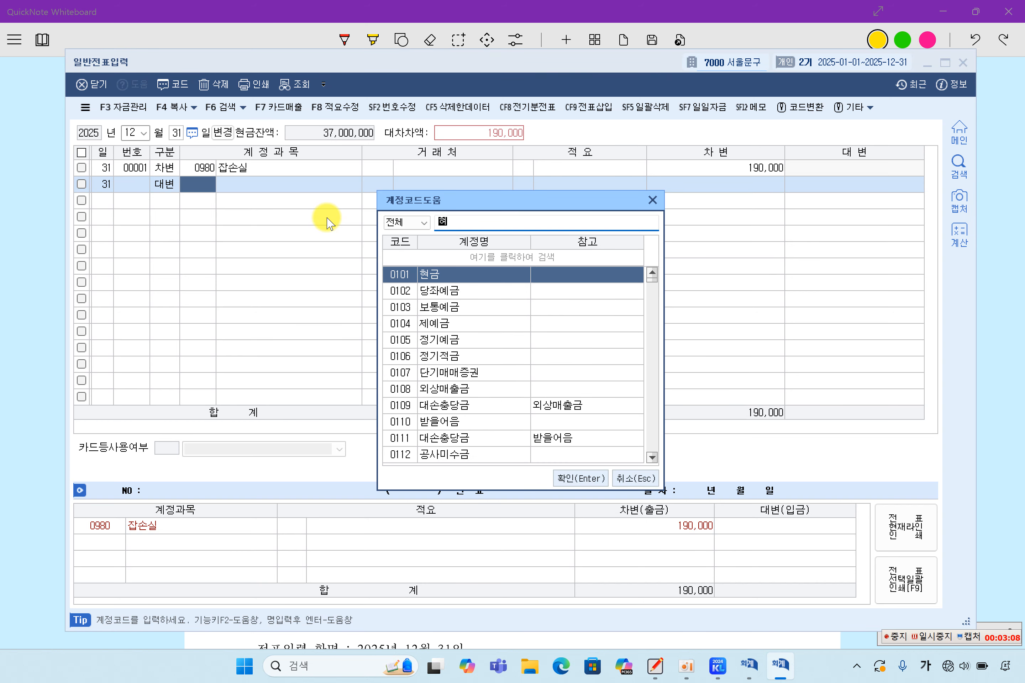
text(현ㄱㅡㅁ)
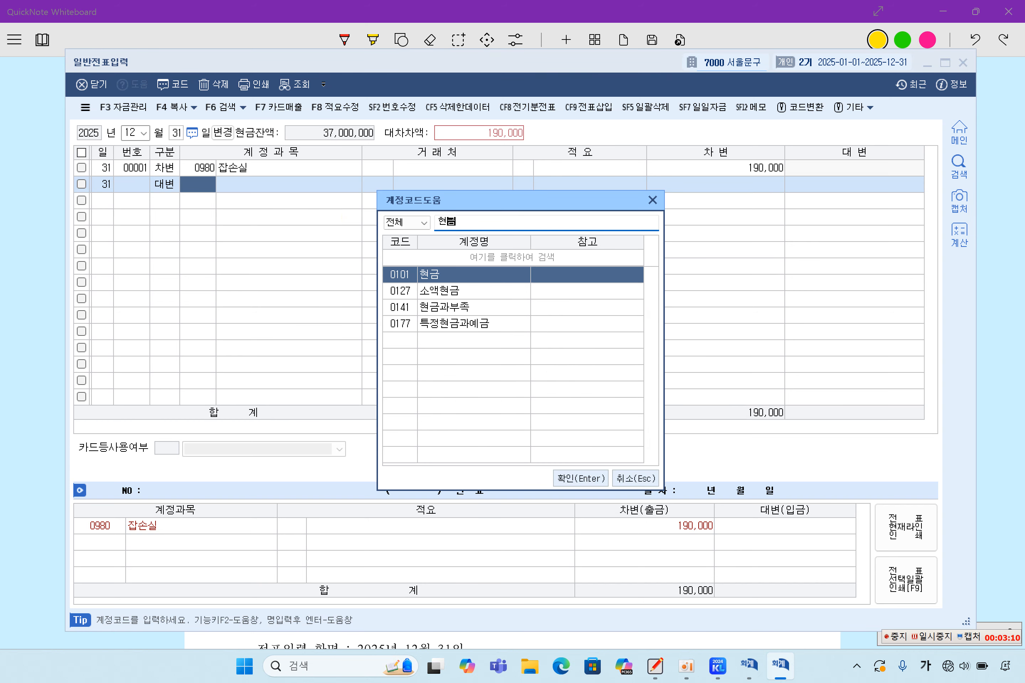
key(Down)
key(Down)
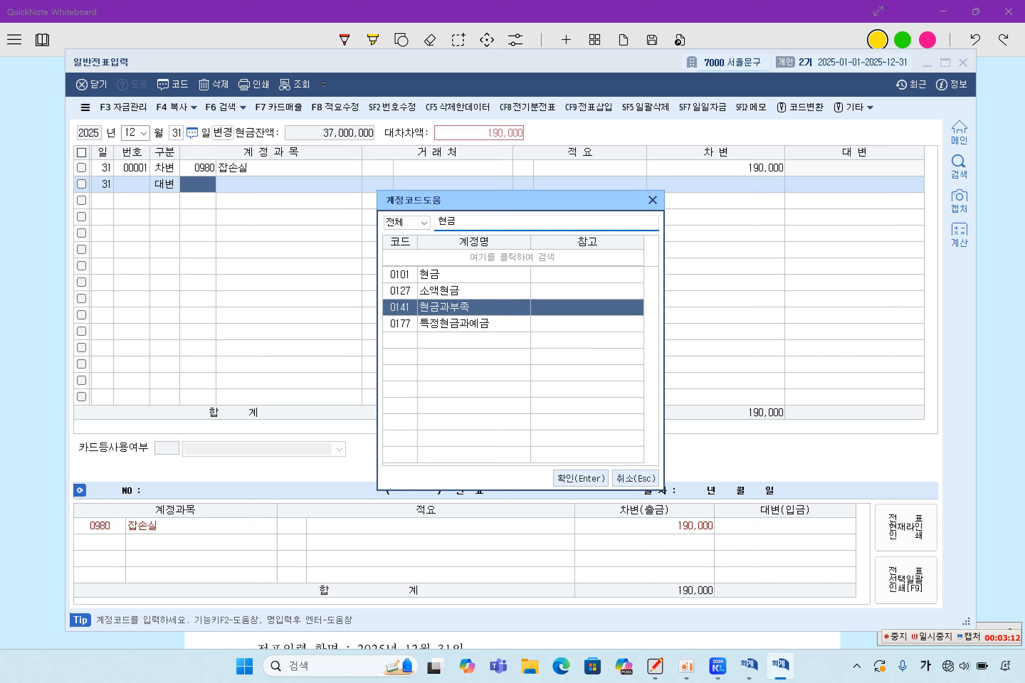
key(Return)
key(Return)
key(Return)
key(Return)
key(Return)
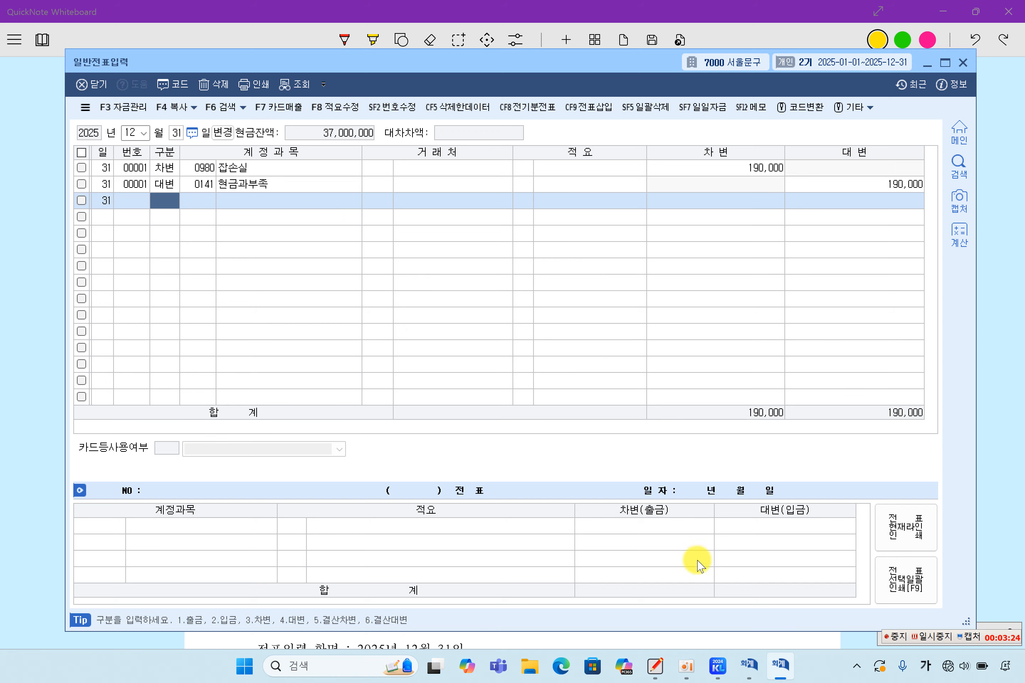
Switch to the 합계잔액시산표 and examine the 현금과부족 row and the 영업외비용 accounts before reloading the figures.
click(749, 665)
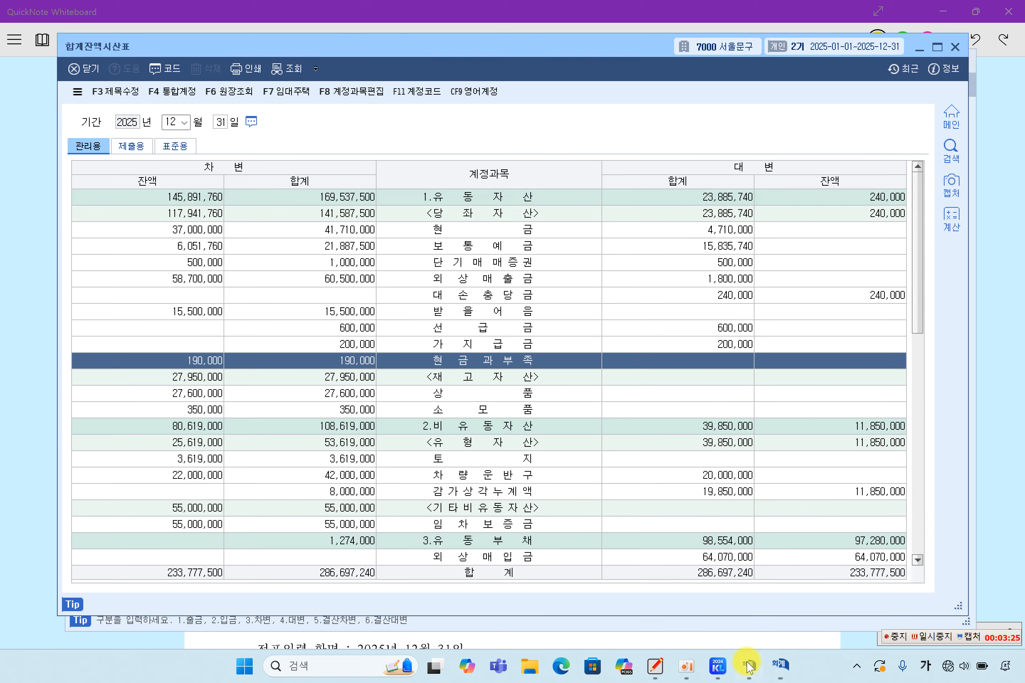
click(430, 247)
click(457, 361)
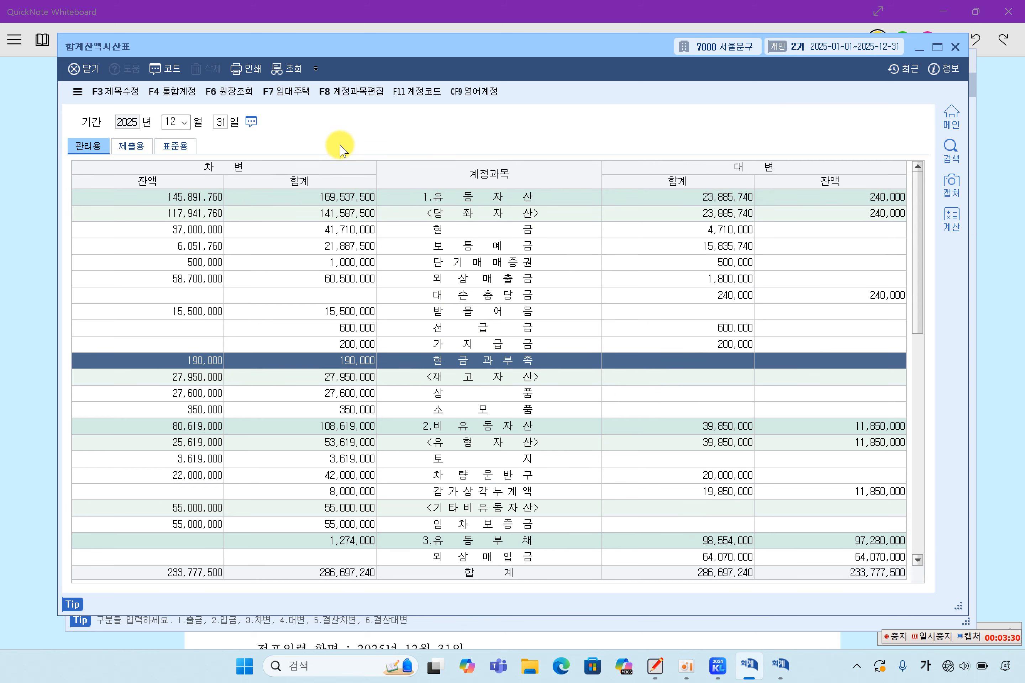
scroll(408, 308, down, 5)
click(489, 524)
click(498, 556)
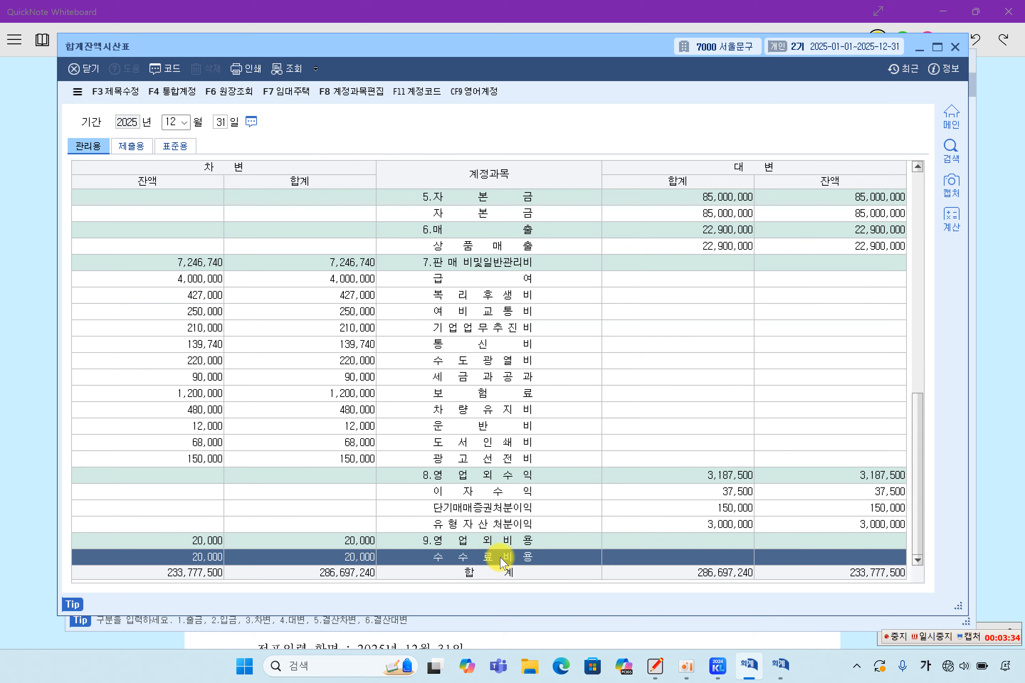
scroll(498, 557, up, 5)
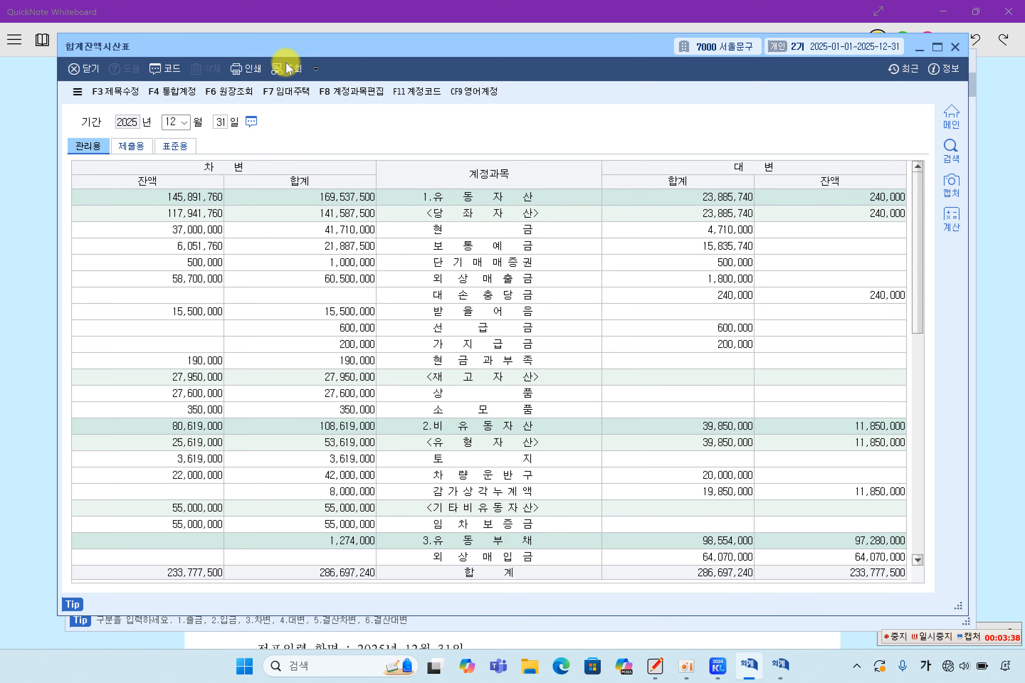
Reload the 합계잔액시산표 and check the 현금과부족 row and the 잡손실 row under 영업외비용.
click(271, 70)
click(520, 347)
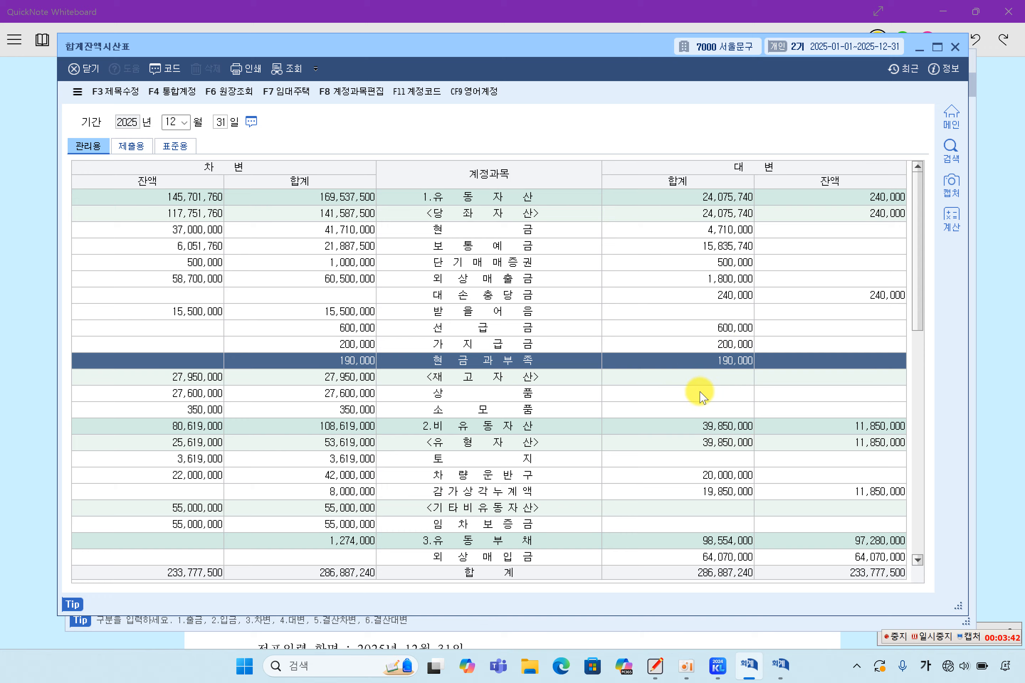
scroll(701, 390, down, 10)
click(542, 559)
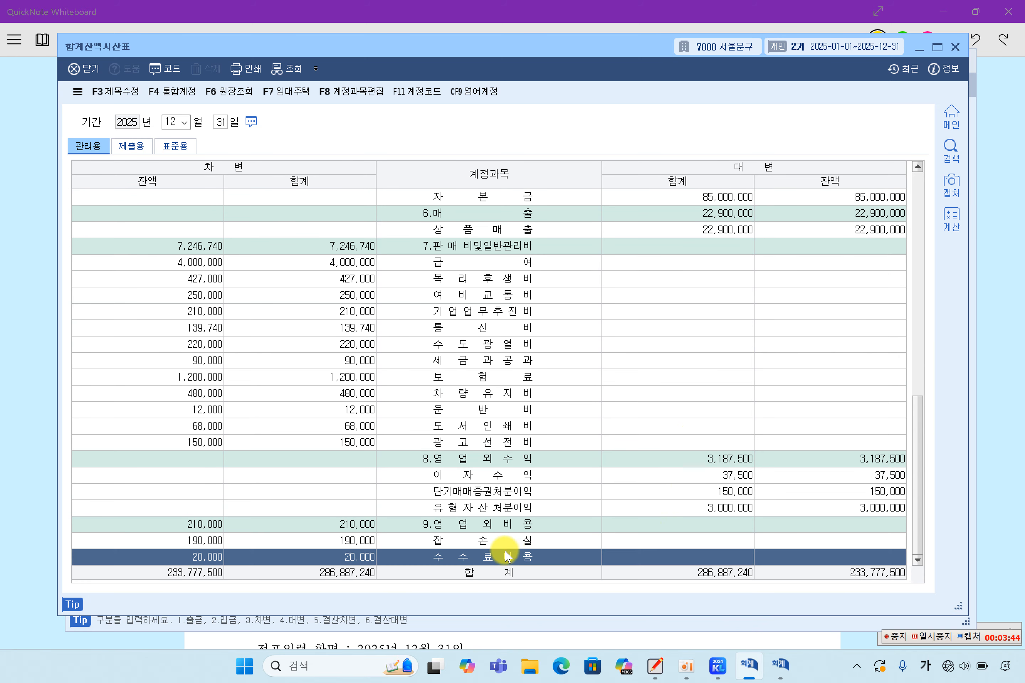
click(509, 511)
click(512, 526)
click(515, 546)
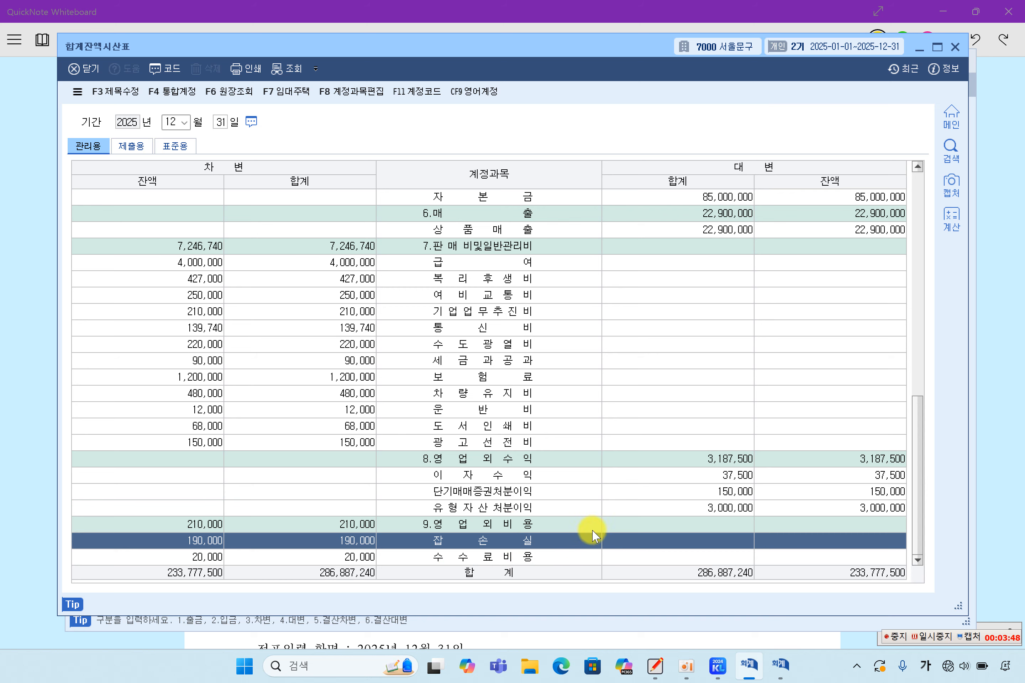
scroll(568, 423, up, 15)
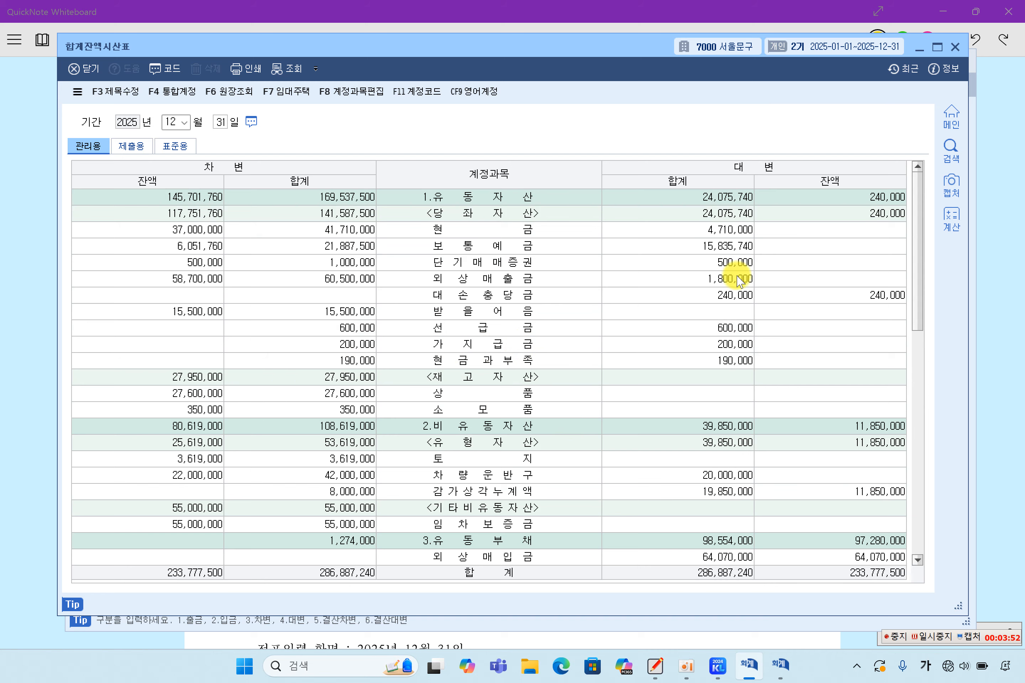
Return to QuickNote Whiteboard and highlight the text of question (2) on the 단기매매증권 fair value and the account name change.
click(1017, 311)
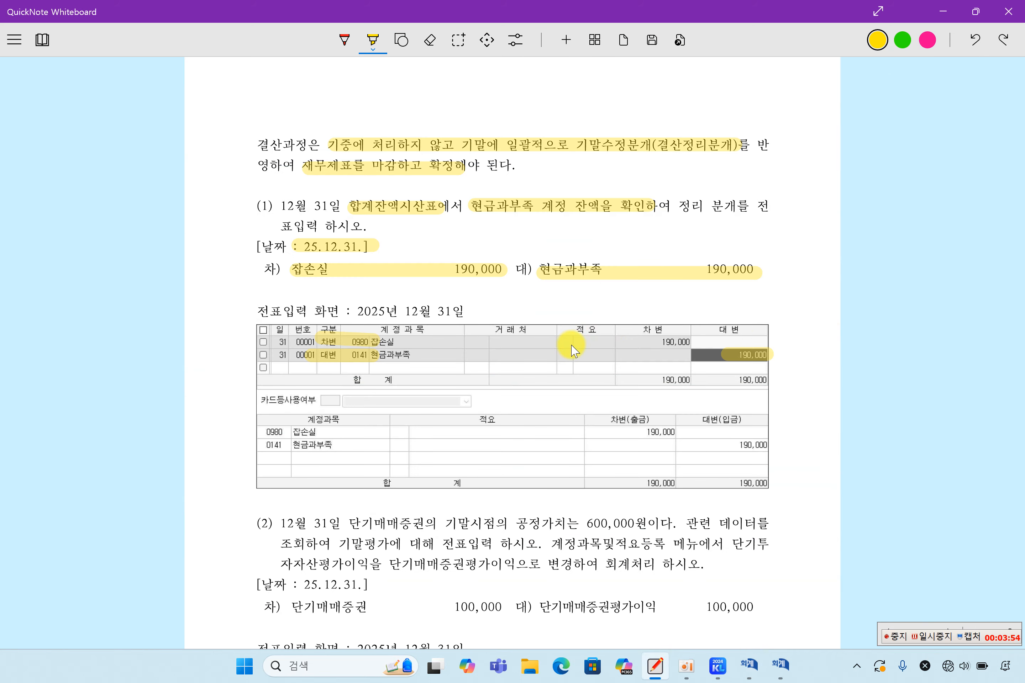
scroll(574, 350, down, 6)
scroll(570, 352, down, 2)
drag(277, 101, 770, 103)
mouse_move(337, 123)
mouse_down()
mouse_move(712, 123)
mouse_move(709, 135)
mouse_move(779, 120)
mouse_up()
drag(309, 143, 382, 140)
drag(391, 140, 527, 142)
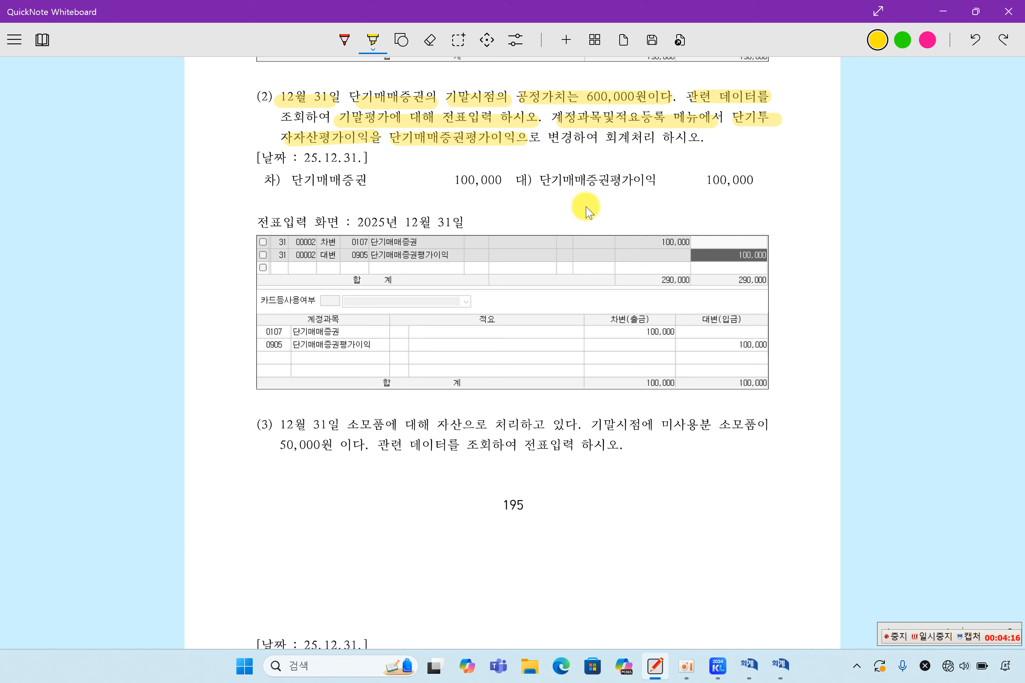
Switch to KcLep, open 계정과목및적요등록 and select account 0905 단기투자자산평가이익 in the 영업외수익 group.
click(718, 668)
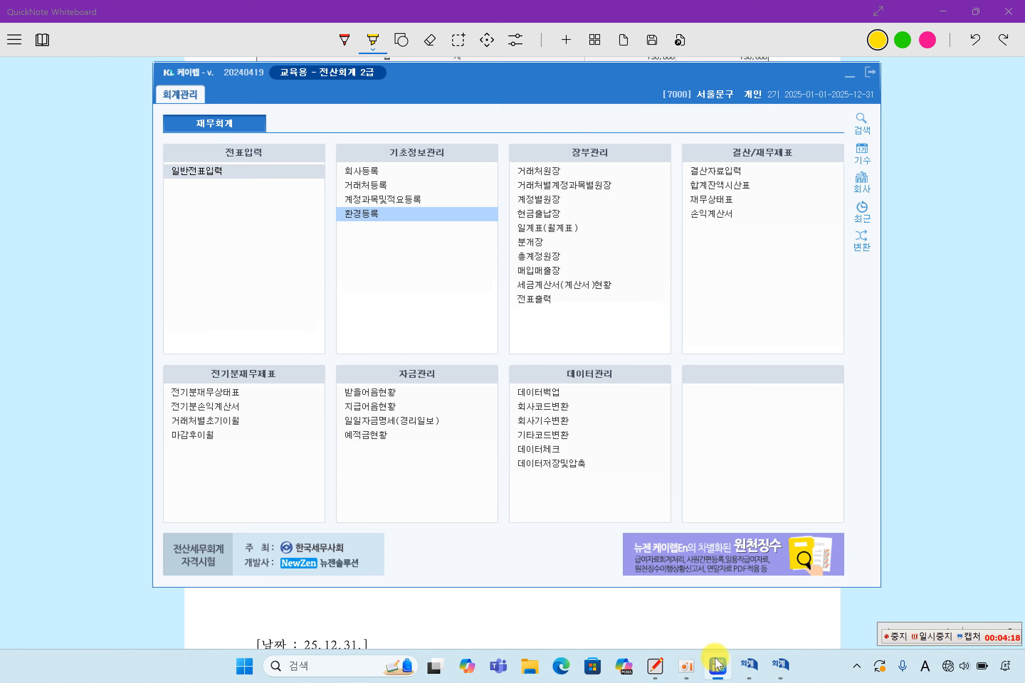
double_click(408, 200)
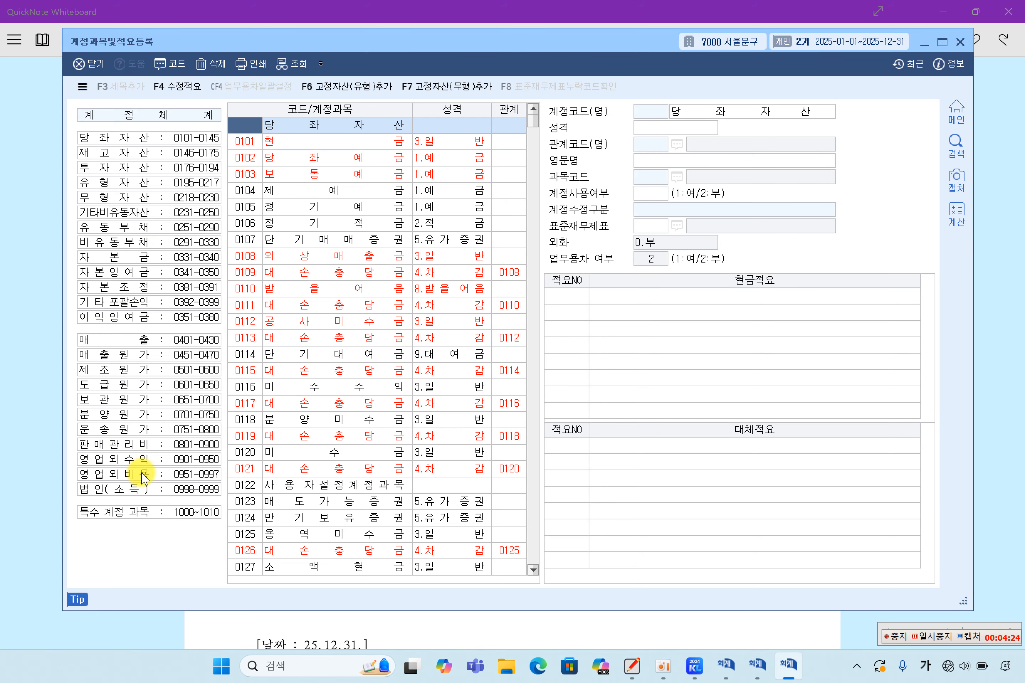
click(153, 461)
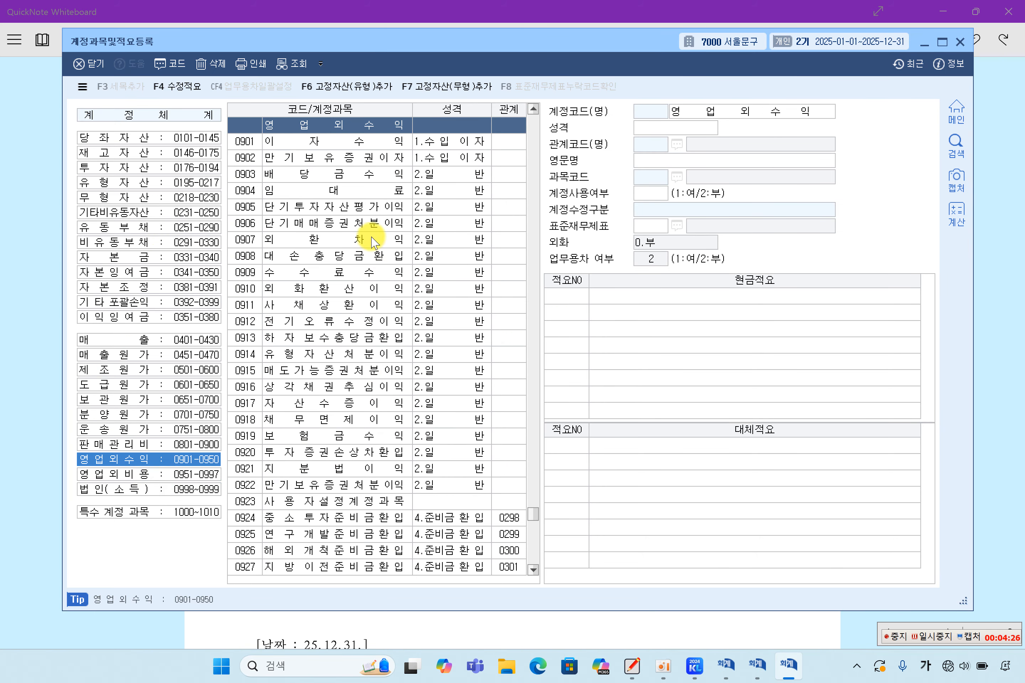
click(370, 215)
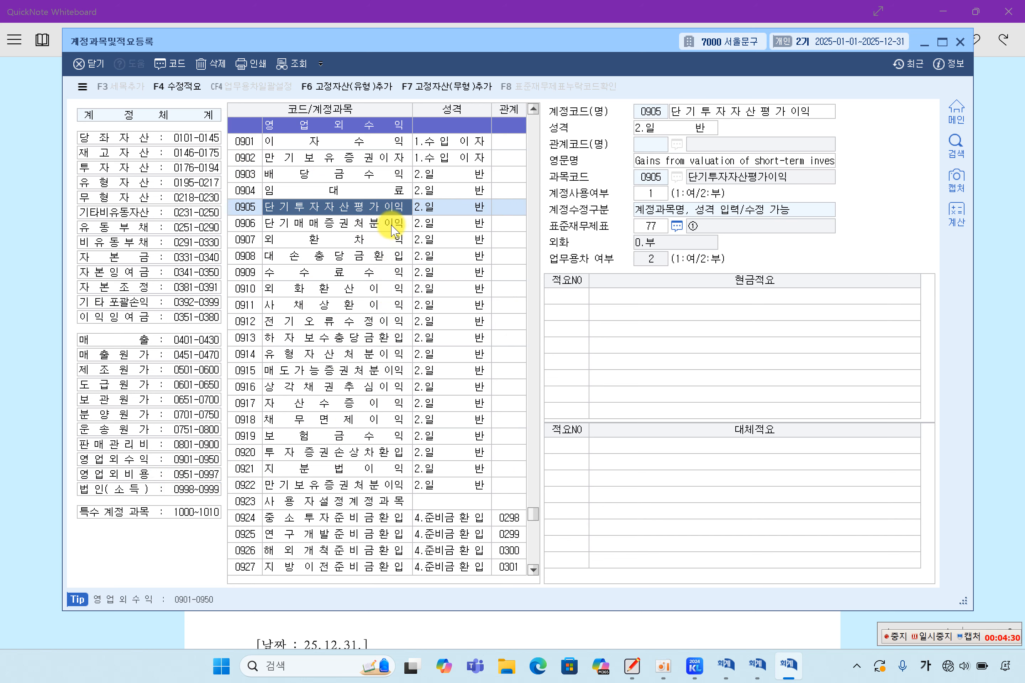
Rename account 0905 as 단기매매증권평가이익, check its entry in the account list, and close 계정과목및적요등록.
click(748, 114)
text(ㄷ)
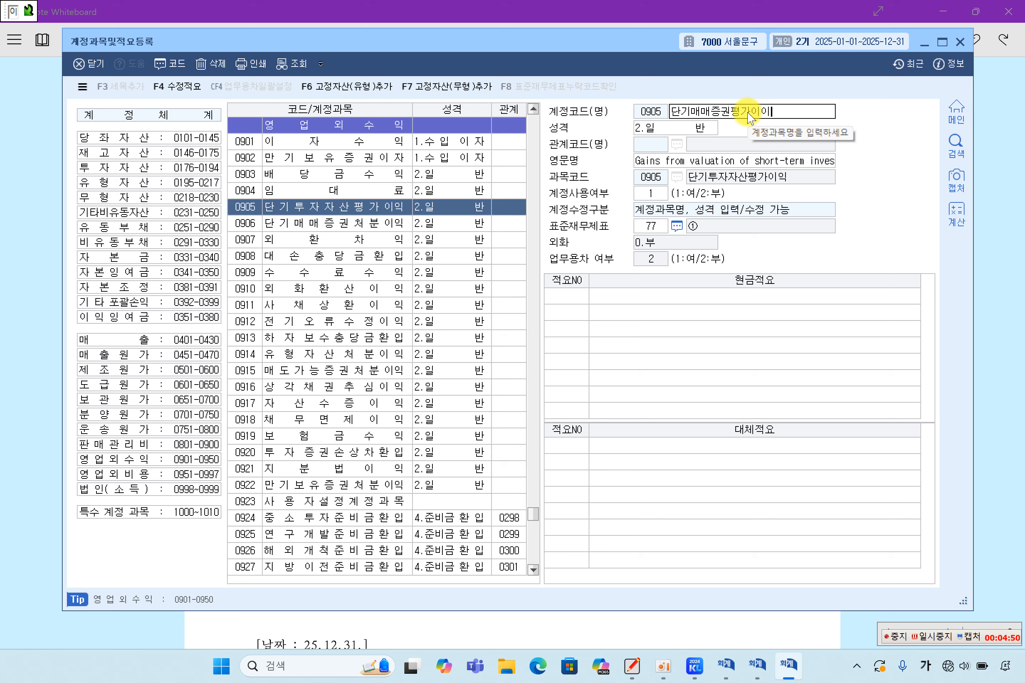
key(Return)
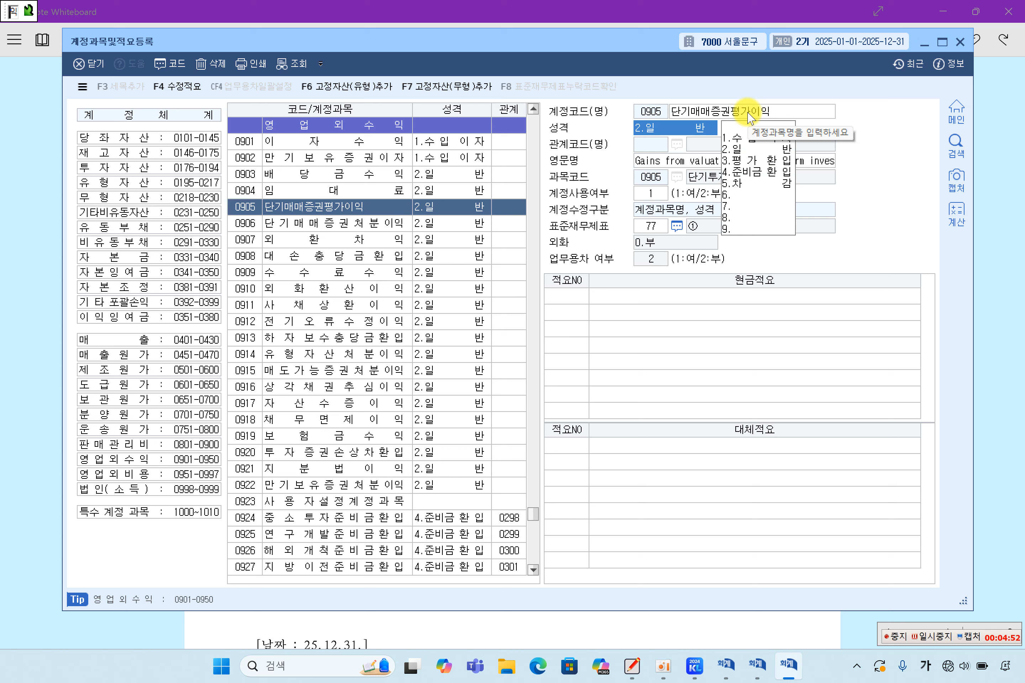
click(749, 114)
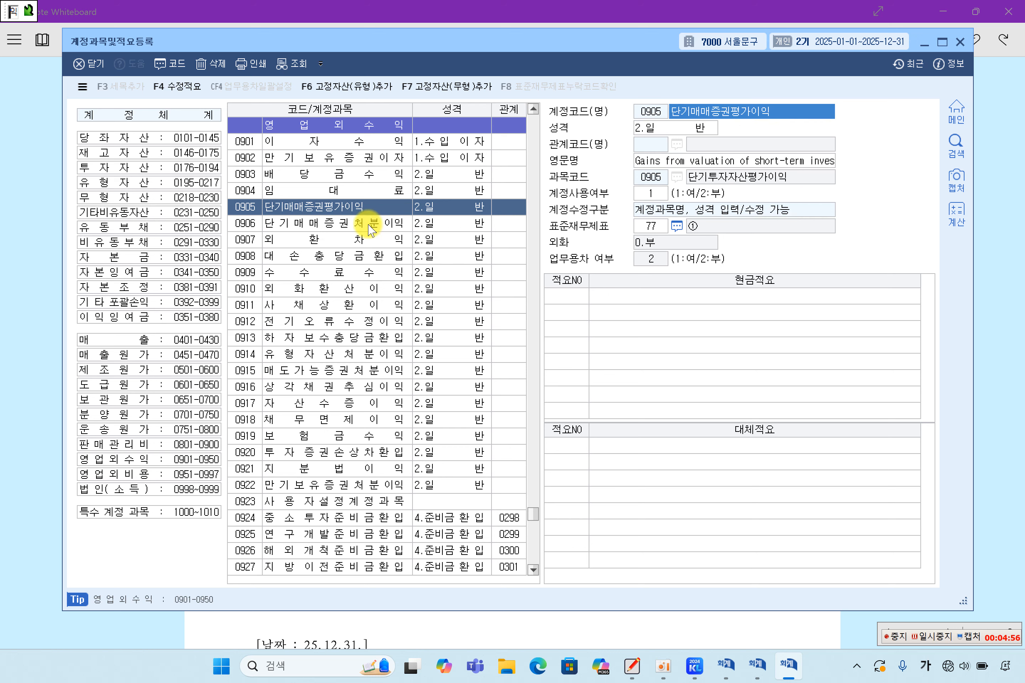
click(332, 223)
click(353, 206)
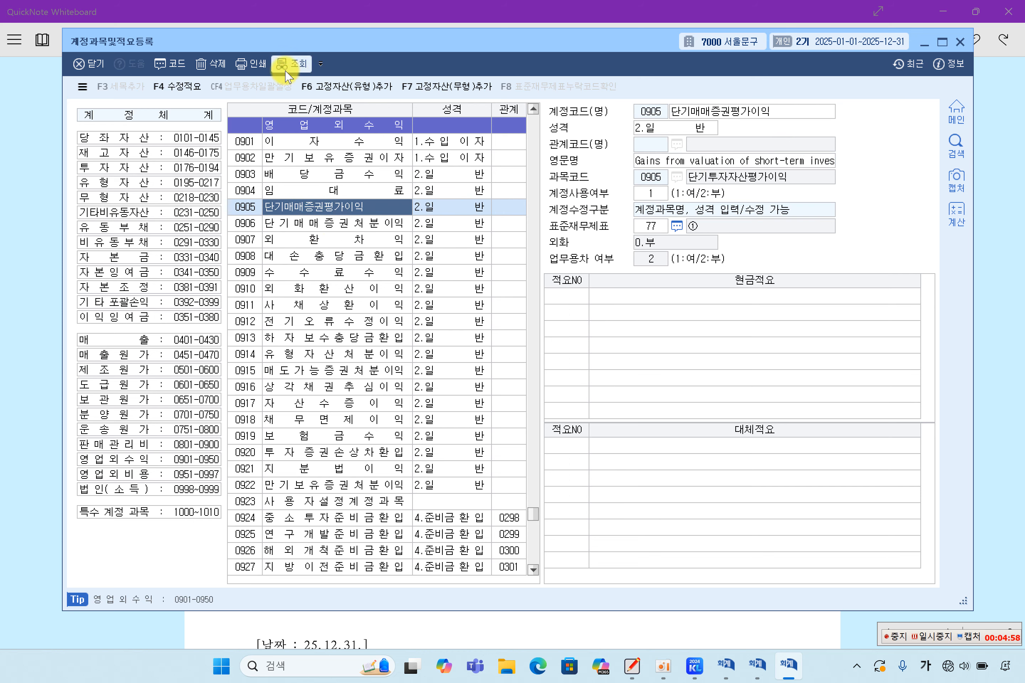
click(361, 194)
click(358, 205)
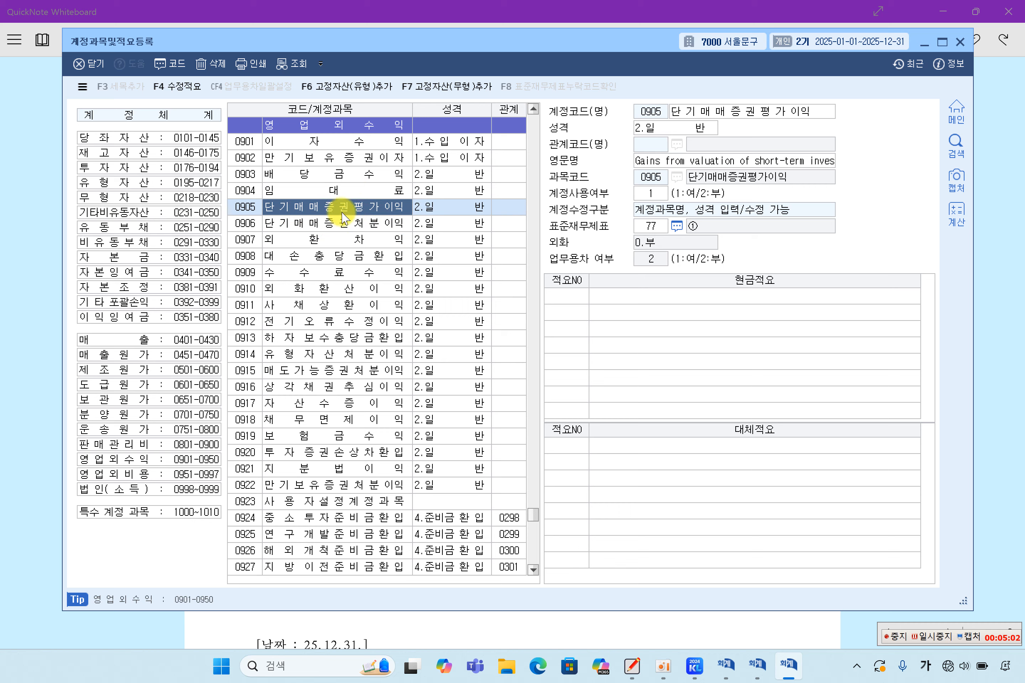
click(959, 41)
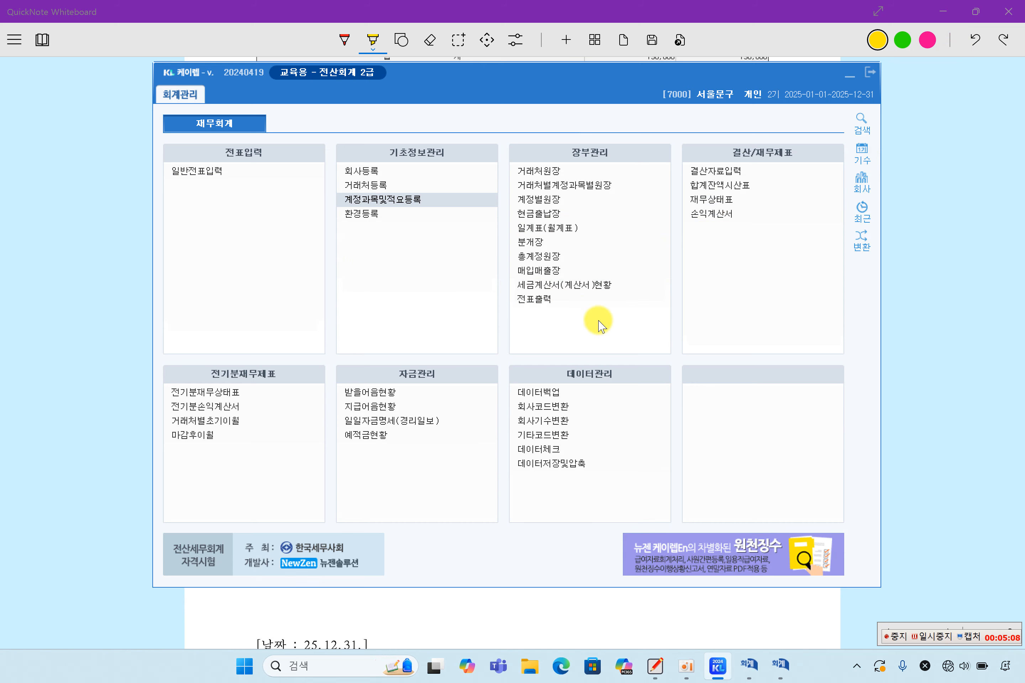
Bring up 일반전표입력 and the 합계잔액시산표 and look over the current asset accounts.
click(779, 675)
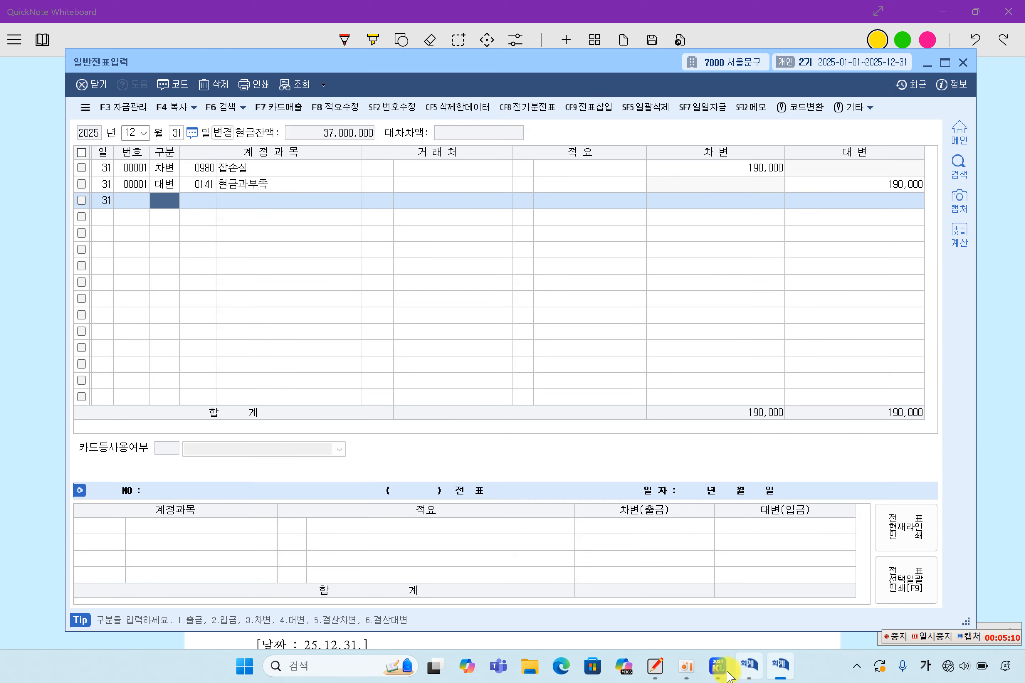
click(749, 668)
click(384, 246)
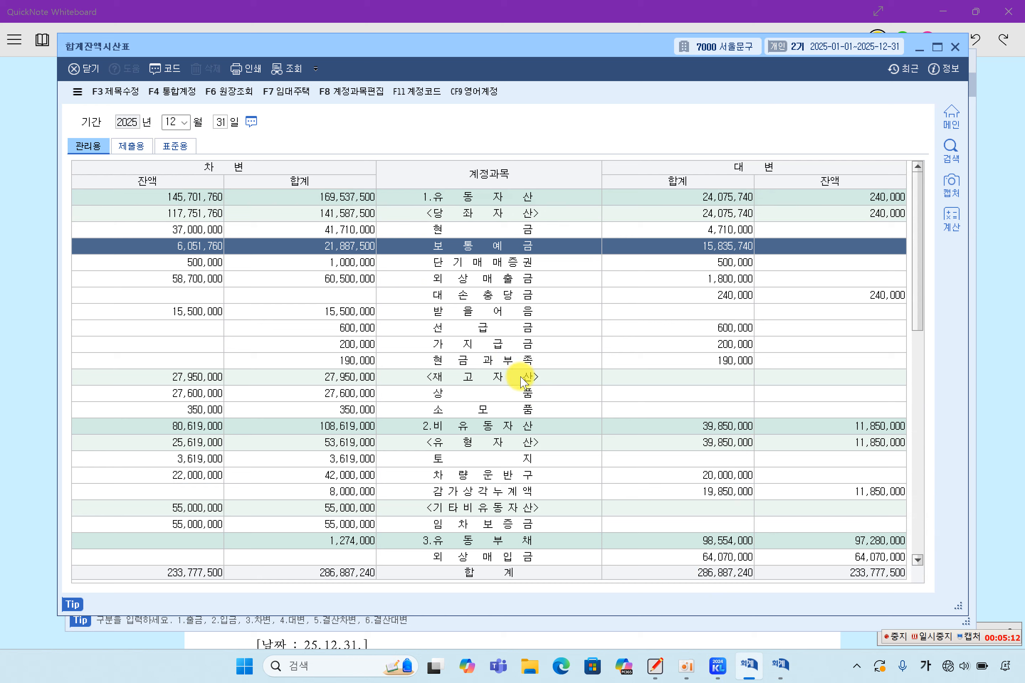
click(521, 379)
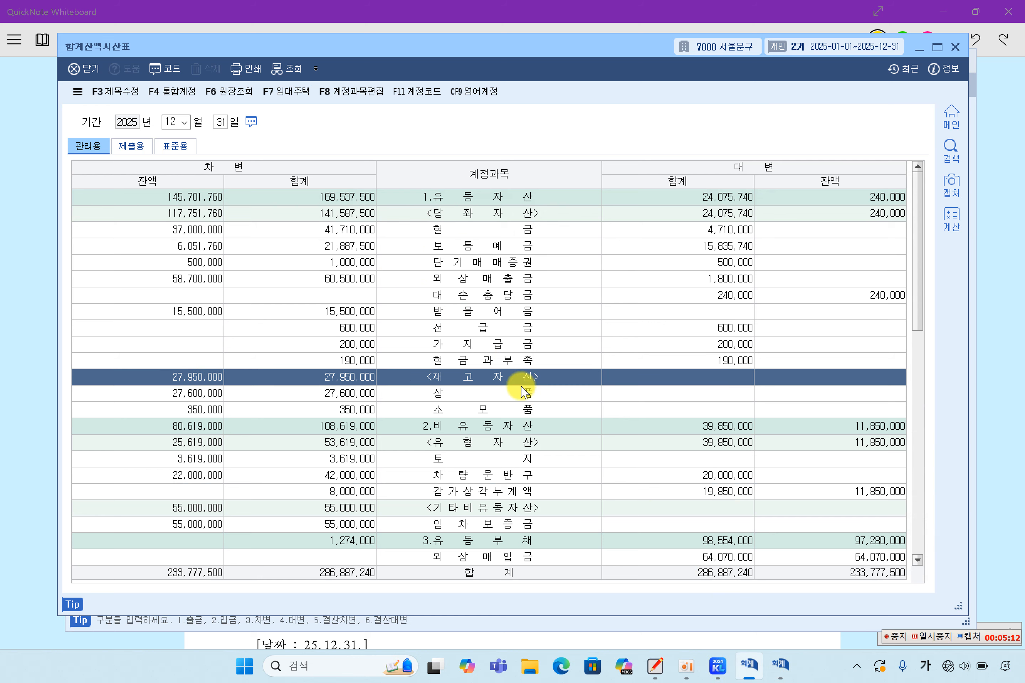
Return to QuickNote Whiteboard and highlight the word 조회하여 in question (2).
click(57, 266)
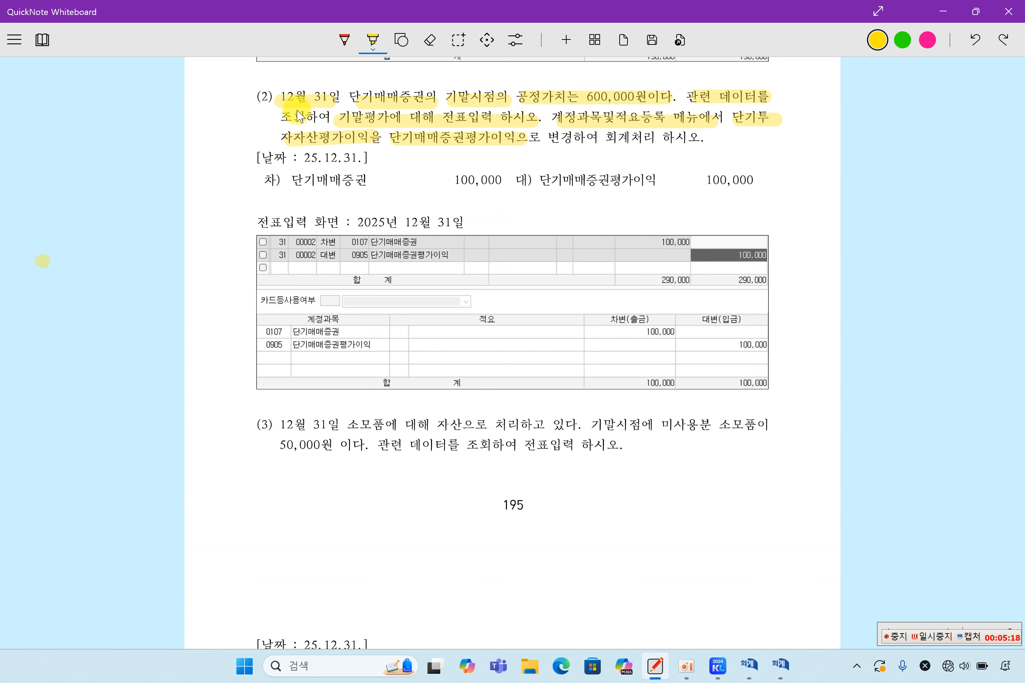
drag(285, 118, 332, 117)
Switch to KcLep's 합계잔액시산표, reload it and check the 단기매매증권 balance.
click(779, 665)
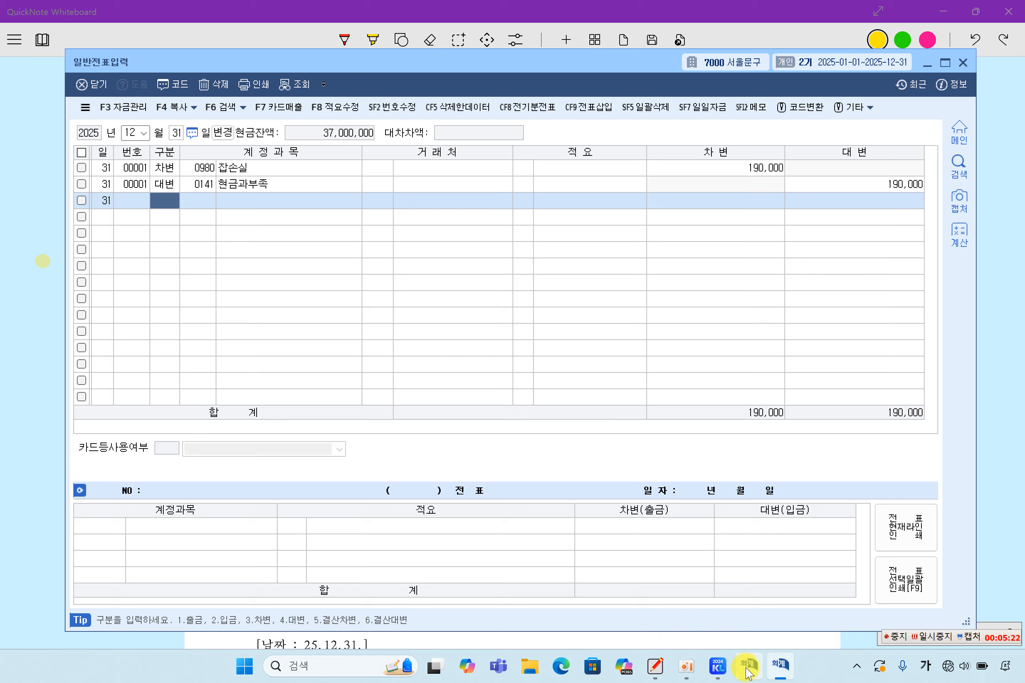
click(746, 668)
click(448, 295)
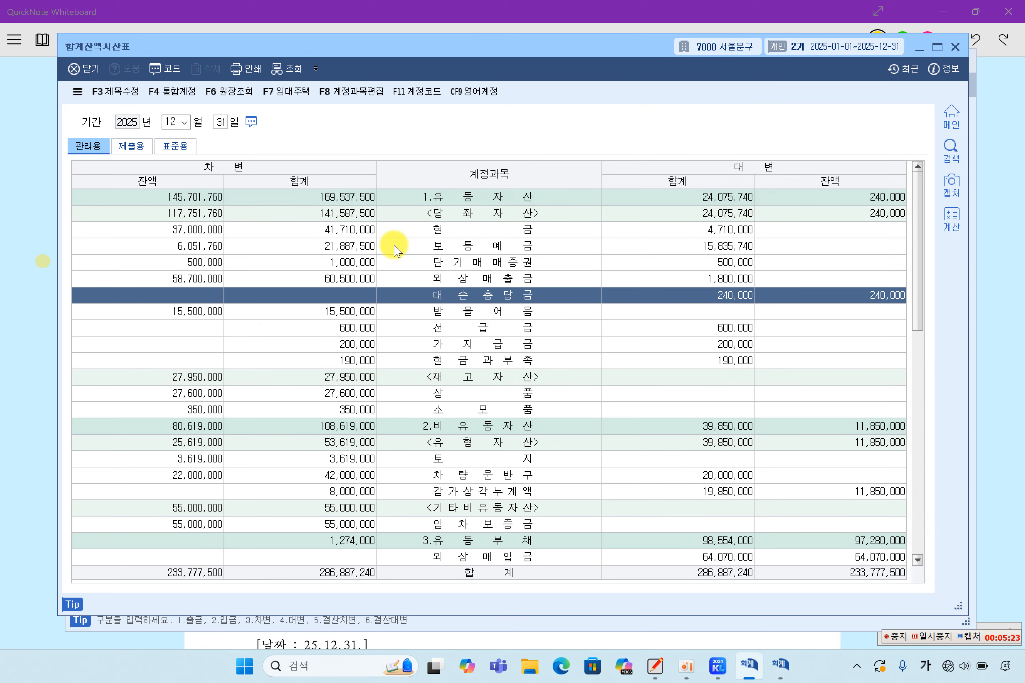
click(292, 69)
click(454, 278)
click(488, 263)
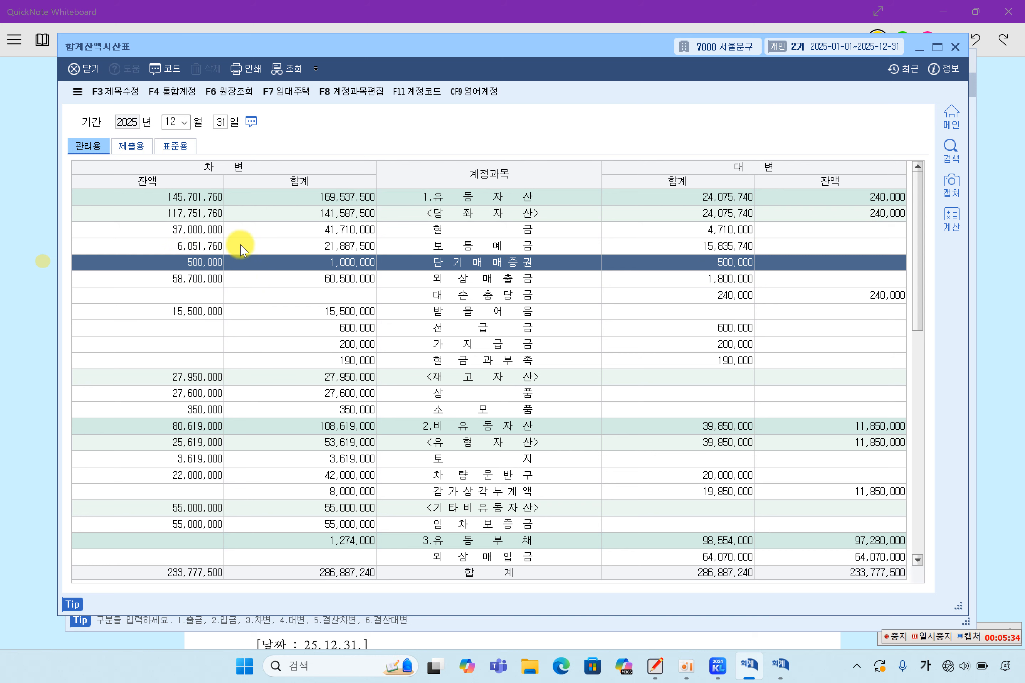
Open the ledger of 단기매매증권 from the 합계잔액시산표, examine its debit, credit and balance amounts, and close it.
double_click(514, 266)
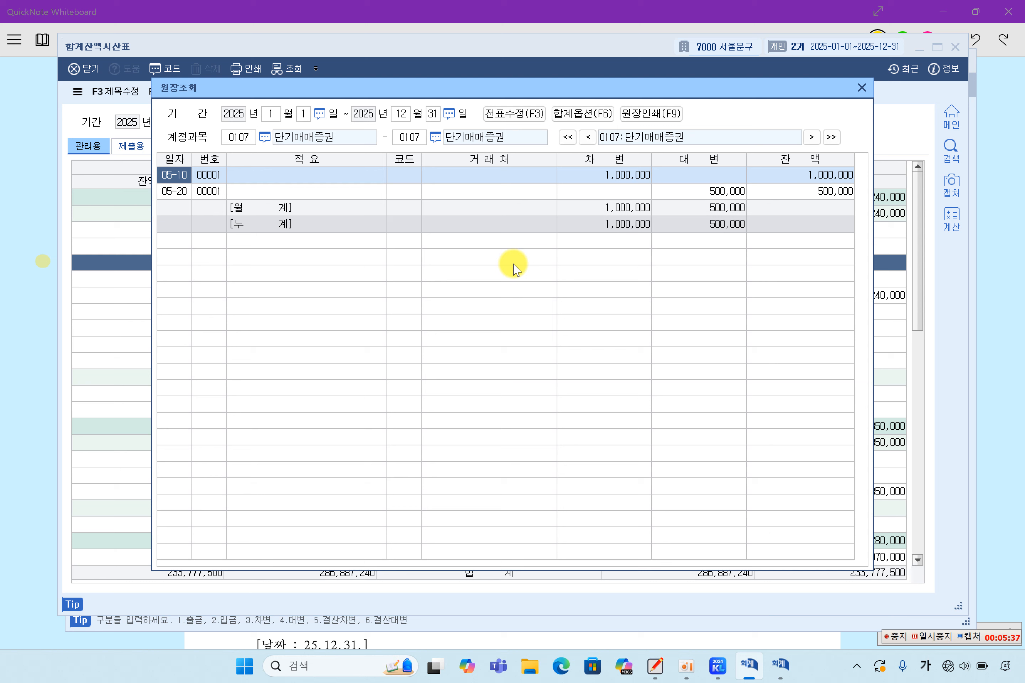
click(618, 176)
click(701, 191)
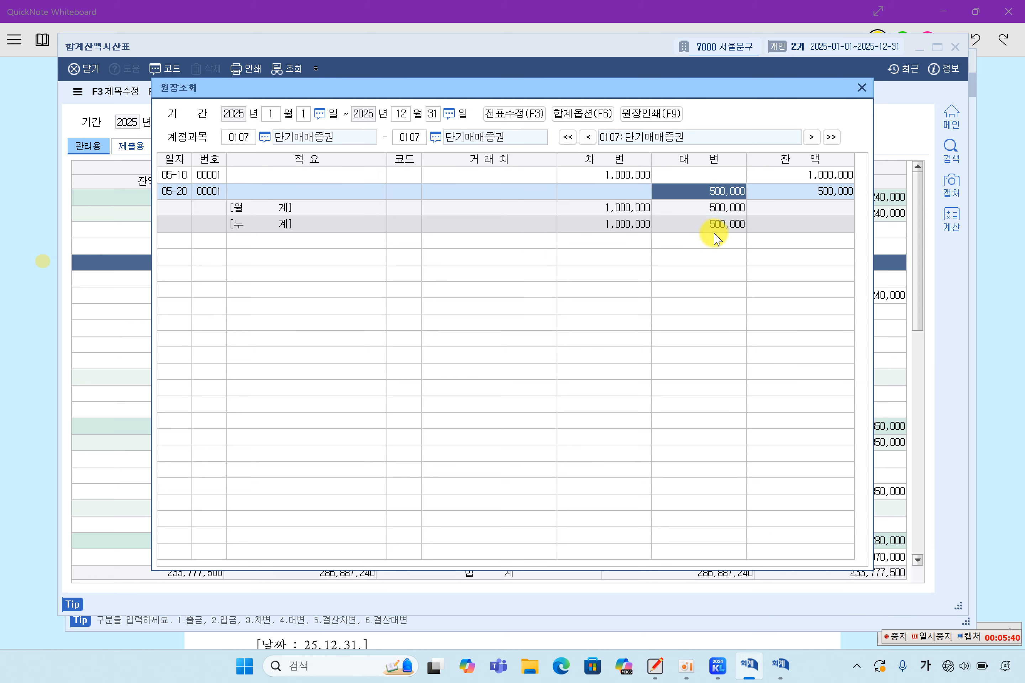
click(800, 207)
click(822, 191)
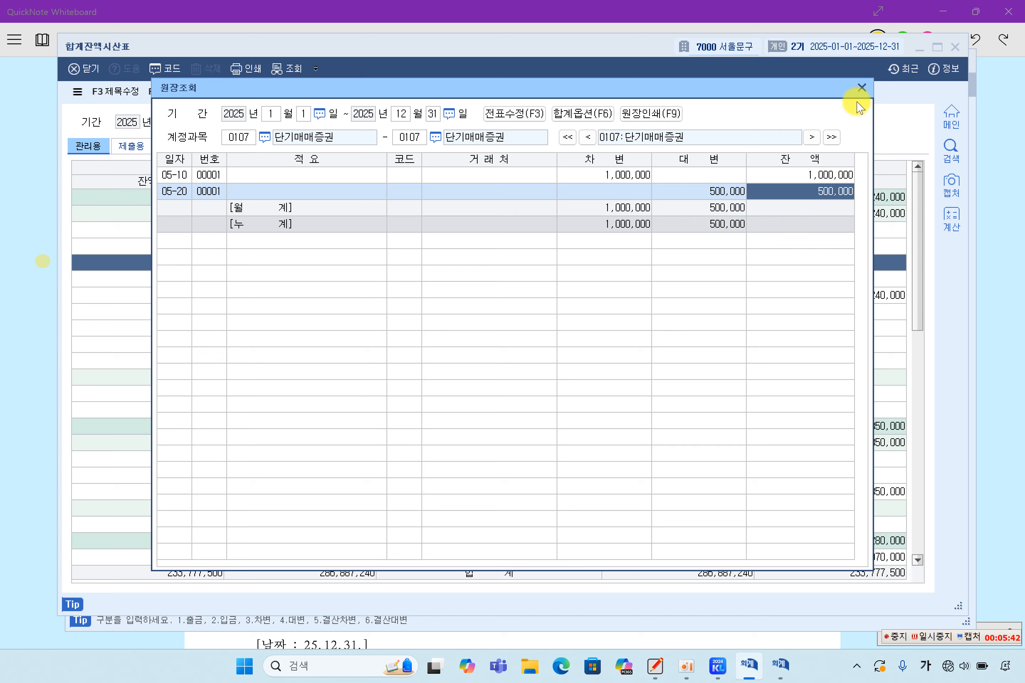
click(863, 88)
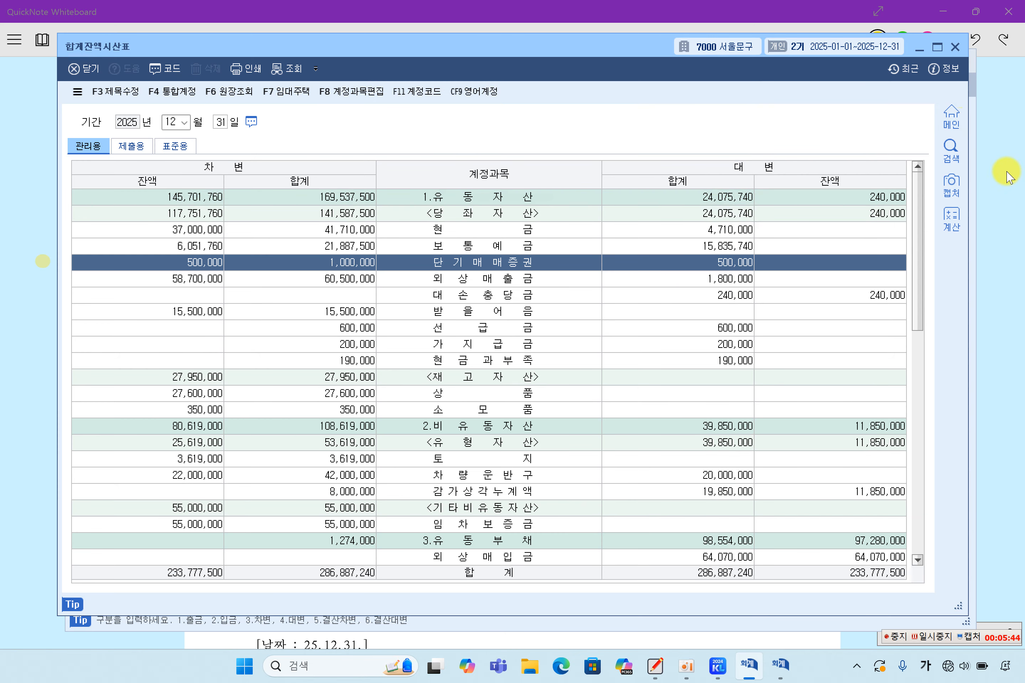
Switch to QuickNote Whiteboard and highlight question (2)'s debit and credit answer line and the two account rows in its voucher picture.
click(1007, 176)
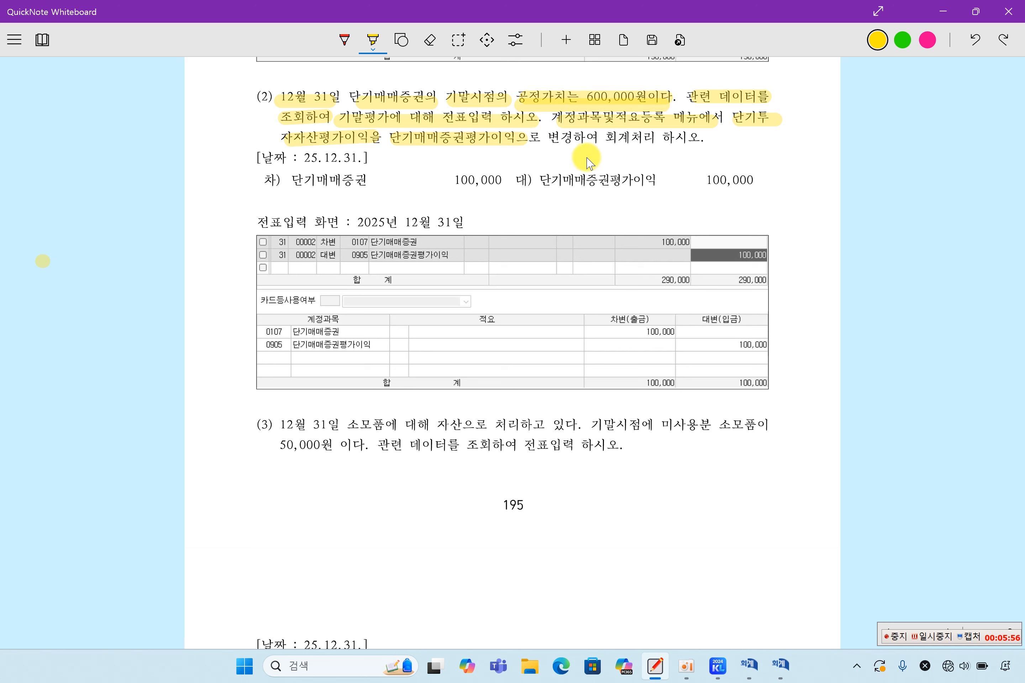
drag(293, 180, 506, 181)
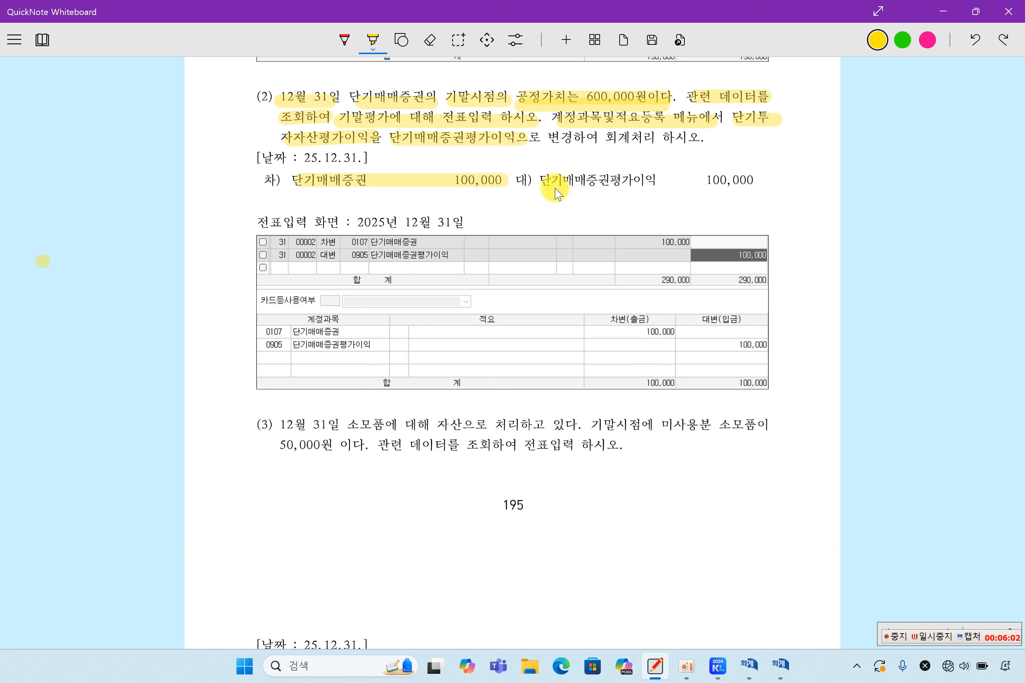
drag(541, 181, 747, 184)
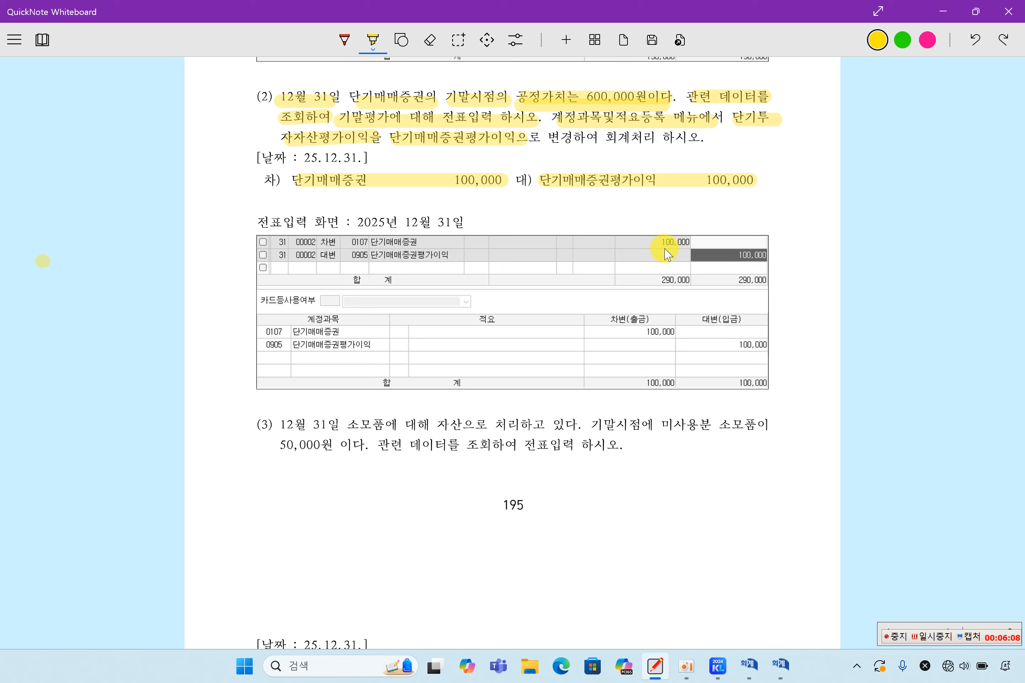
mouse_move(329, 248)
mouse_down()
mouse_move(349, 242)
mouse_move(328, 258)
mouse_move(415, 263)
mouse_up()
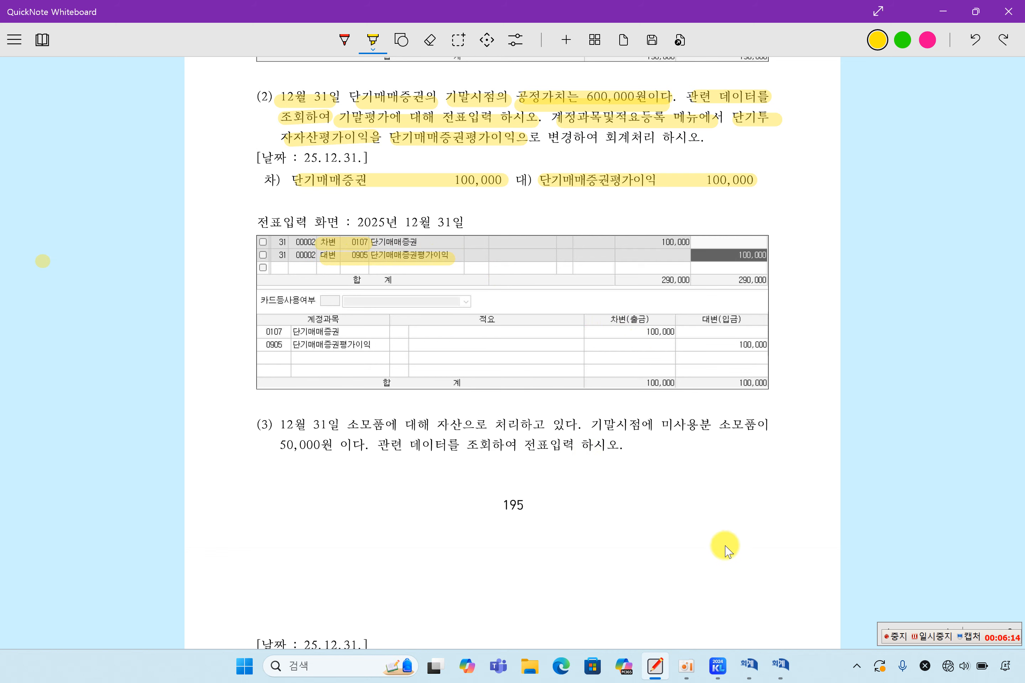
Switch to KcLep's 일반전표입력 and enter a December 31 debit line for 0107 단기매매증권 of 100,000.
click(780, 666)
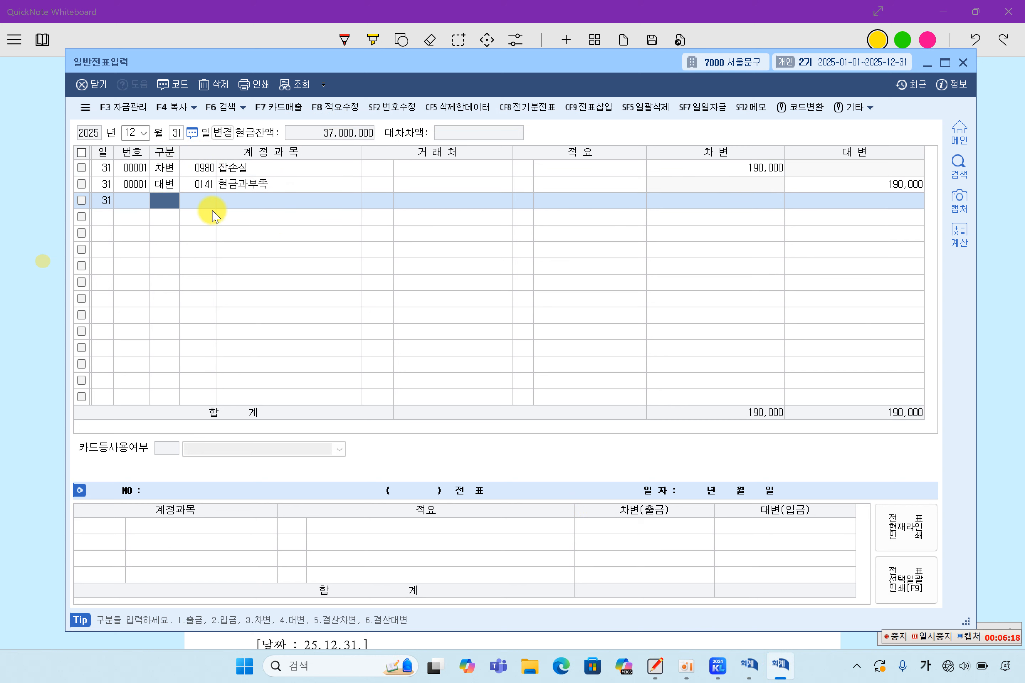
key(Return)
text(107)
key(Return)
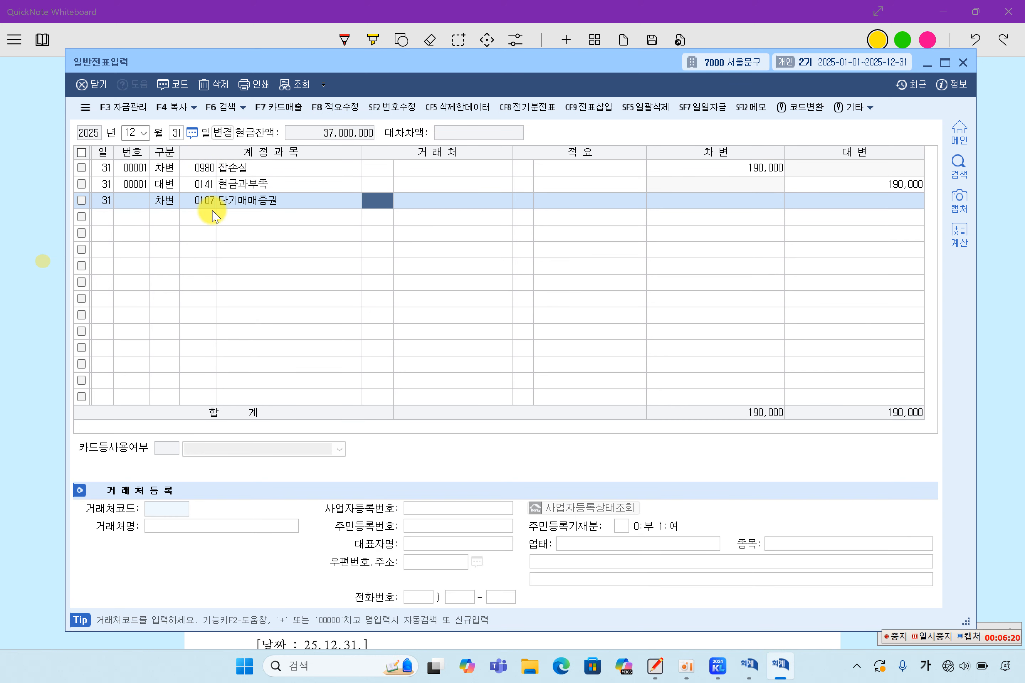
key(Return)
key(Return)
text(100,000)
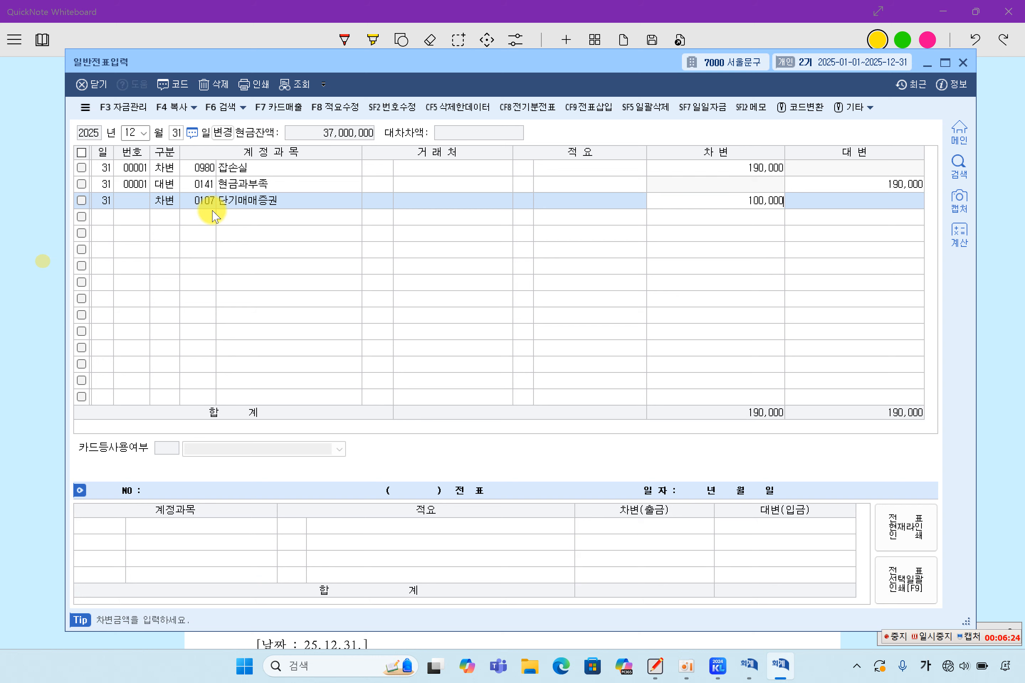
key(Return)
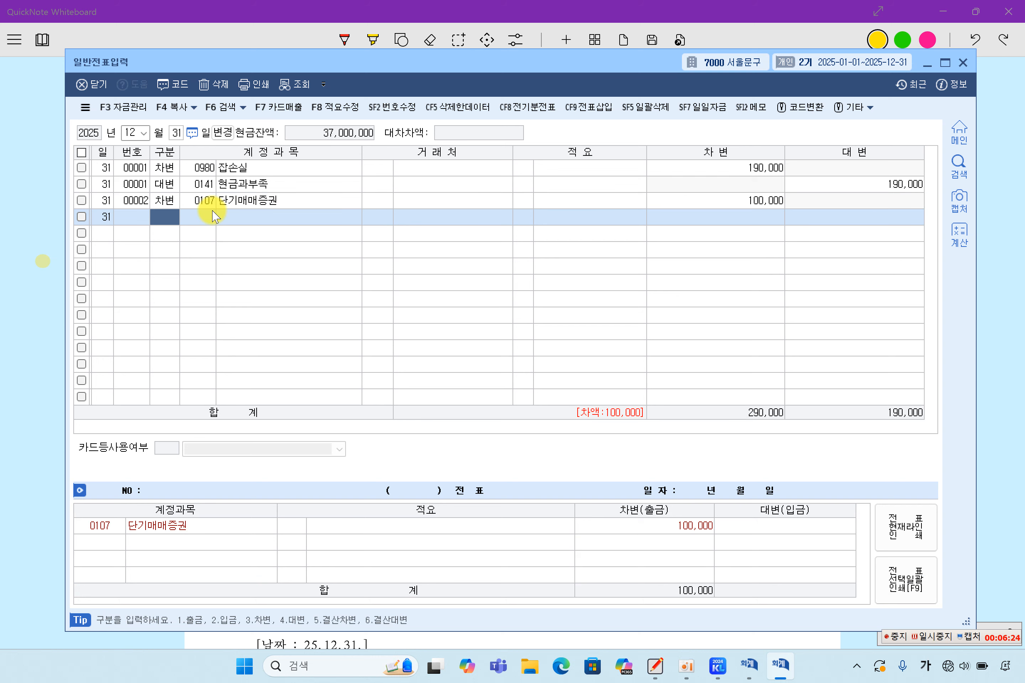
Enter the matching credit line for account 0905 단기매매증권평가이익 of 100,000, looking the account up by 단기매, and select the finished line.
key(Return)
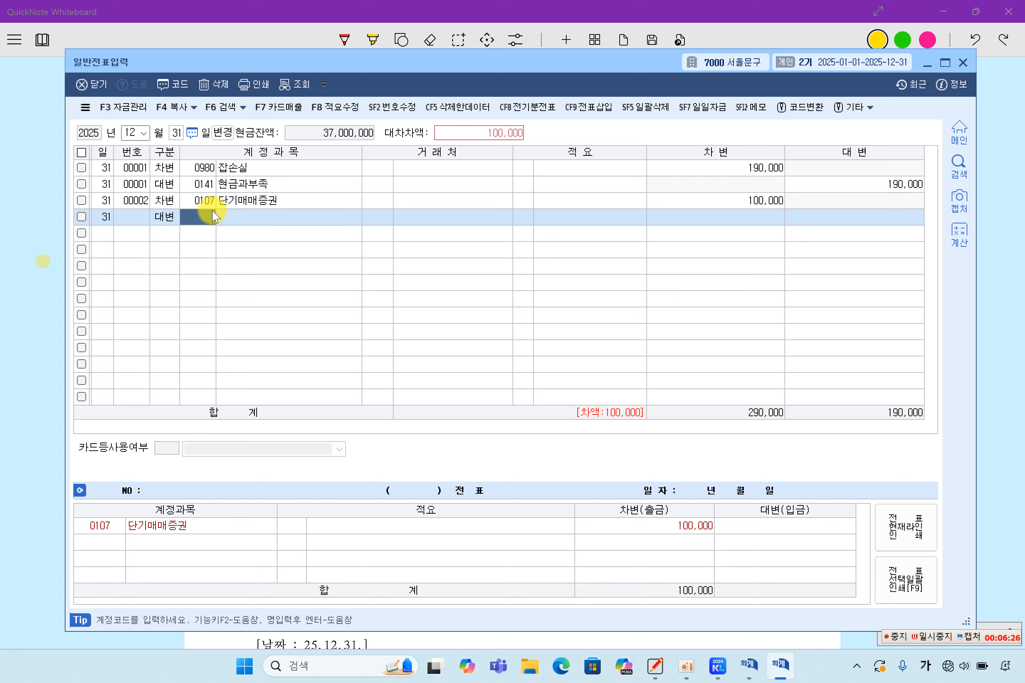
key(F2)
text(ㄷㅏㄴ)
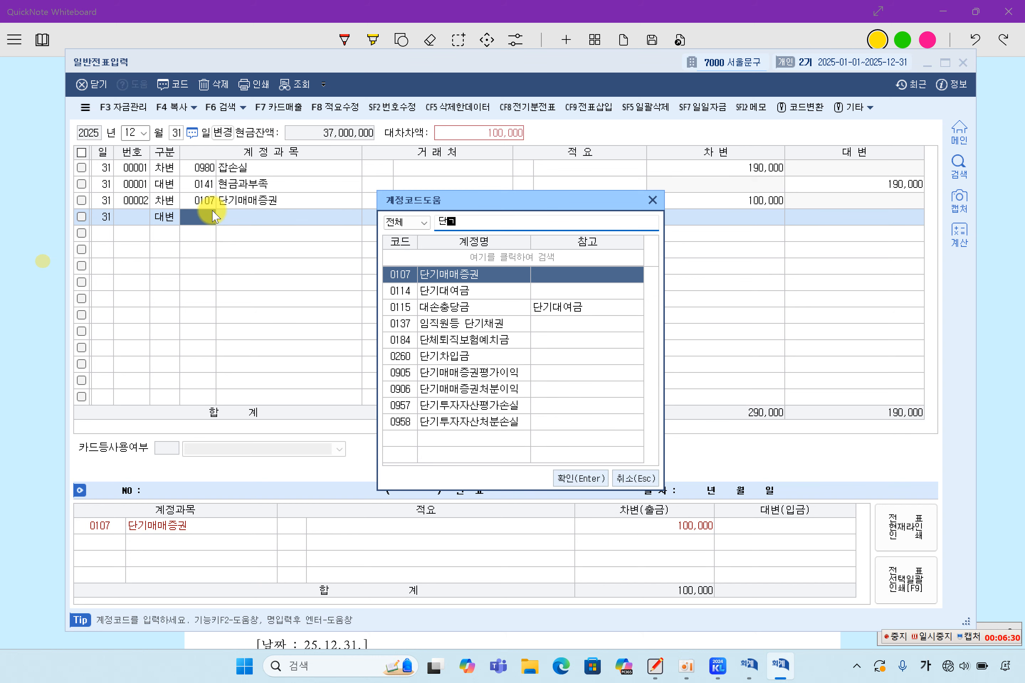
text(ㄱㅣㅁㅐ)
key(Down)
key(Down)
key(Up)
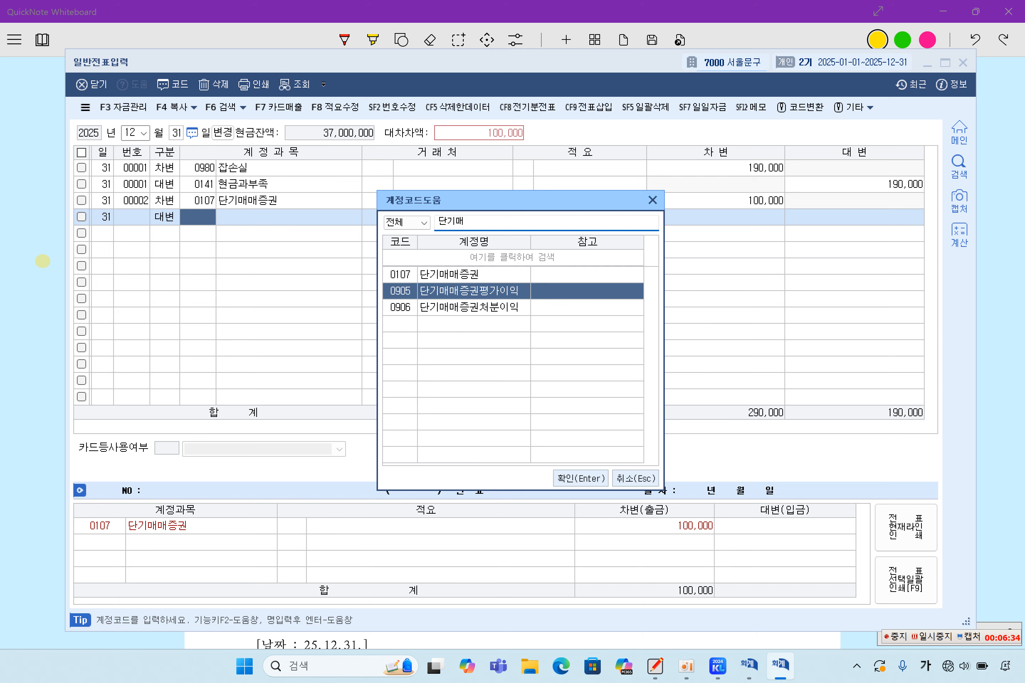
key(Return)
key(Return)
key(Return)
key(Return)
key(Return)
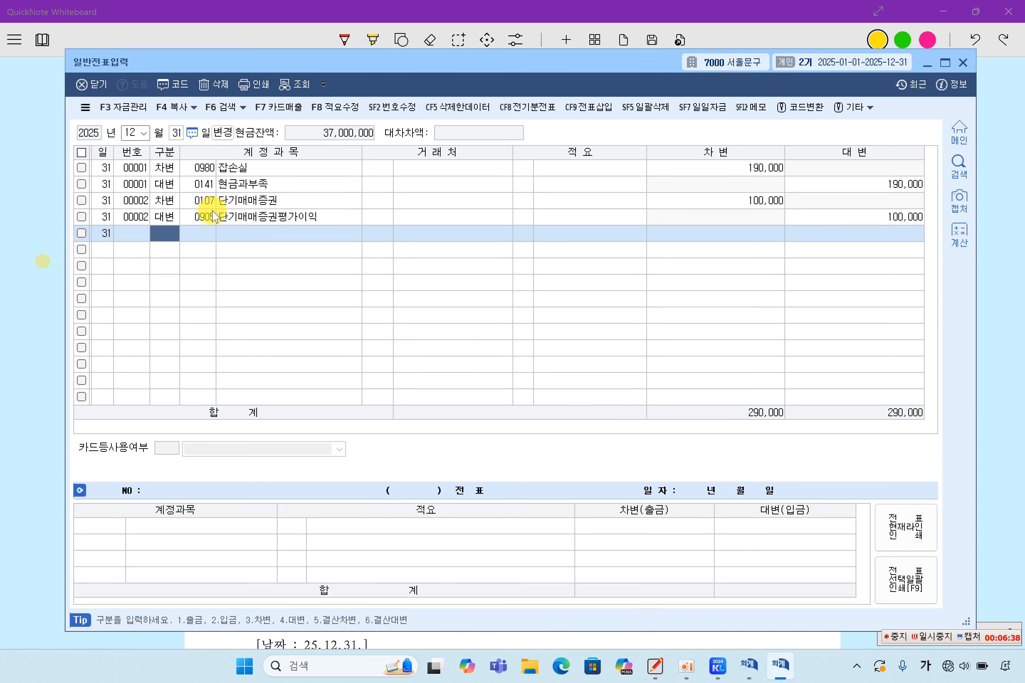
click(213, 217)
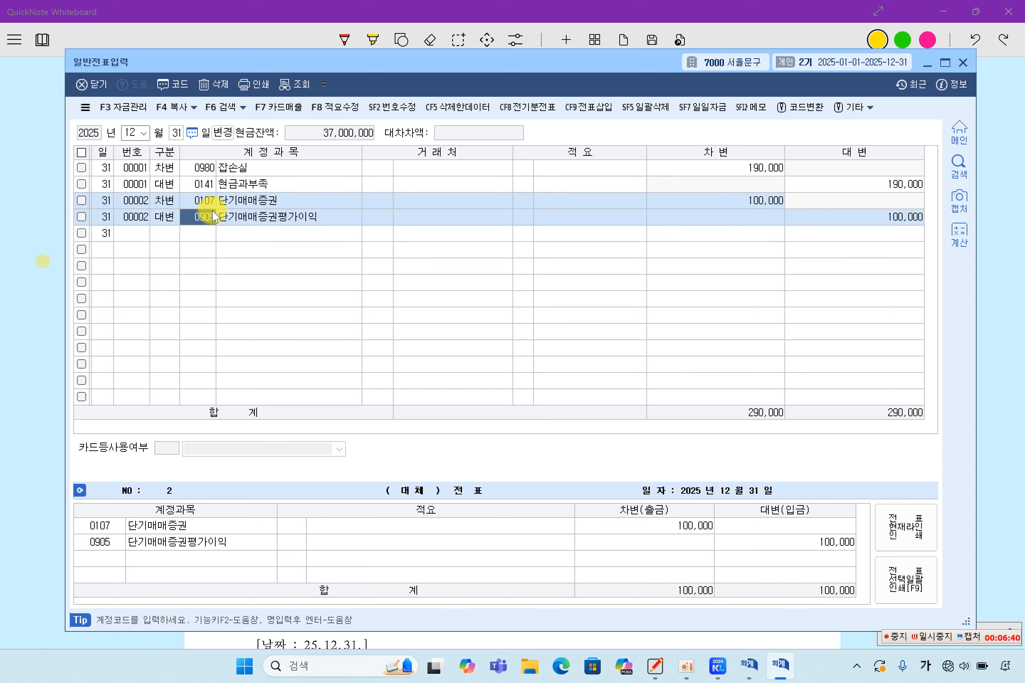
Bring up the 합계잔액시산표 and check the 단기매매증권 balance and the accounts under 영업외수익.
click(740, 673)
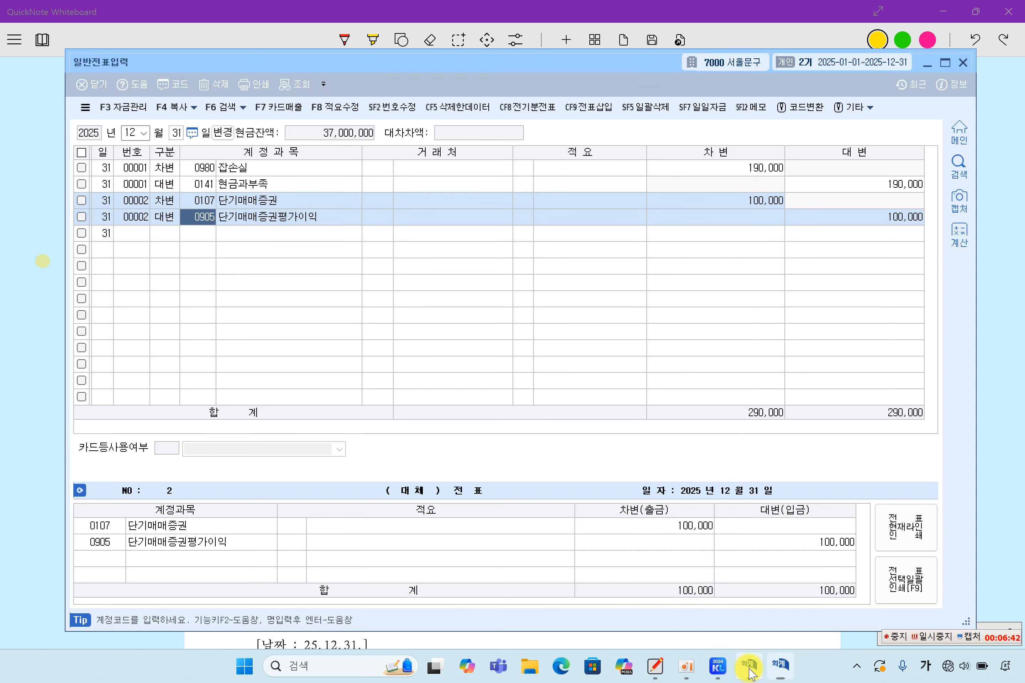
click(434, 331)
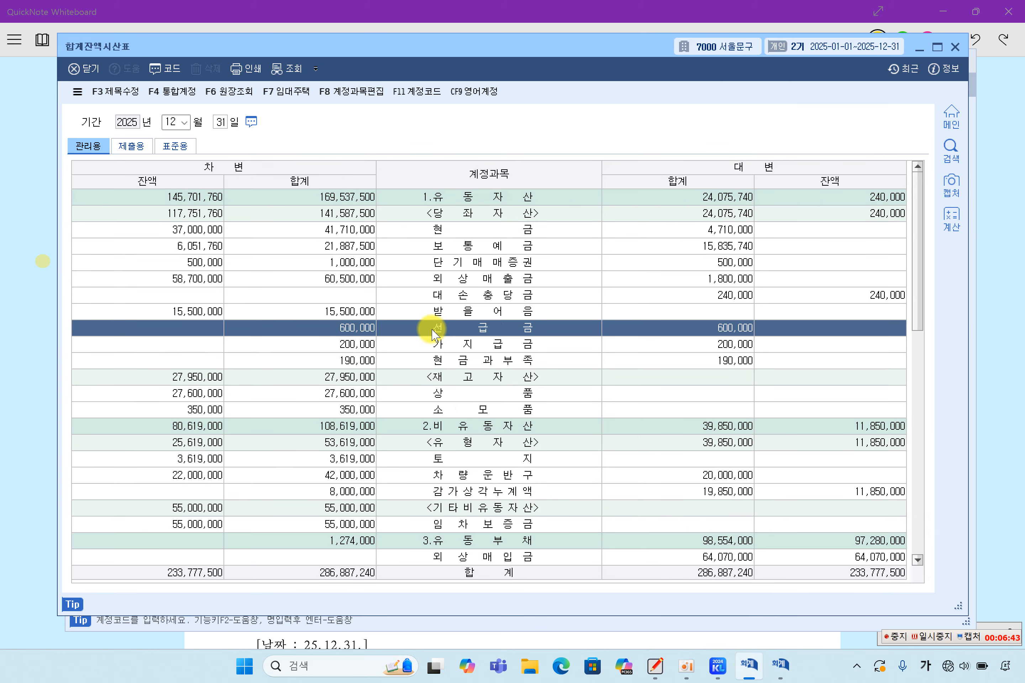
click(458, 293)
click(470, 263)
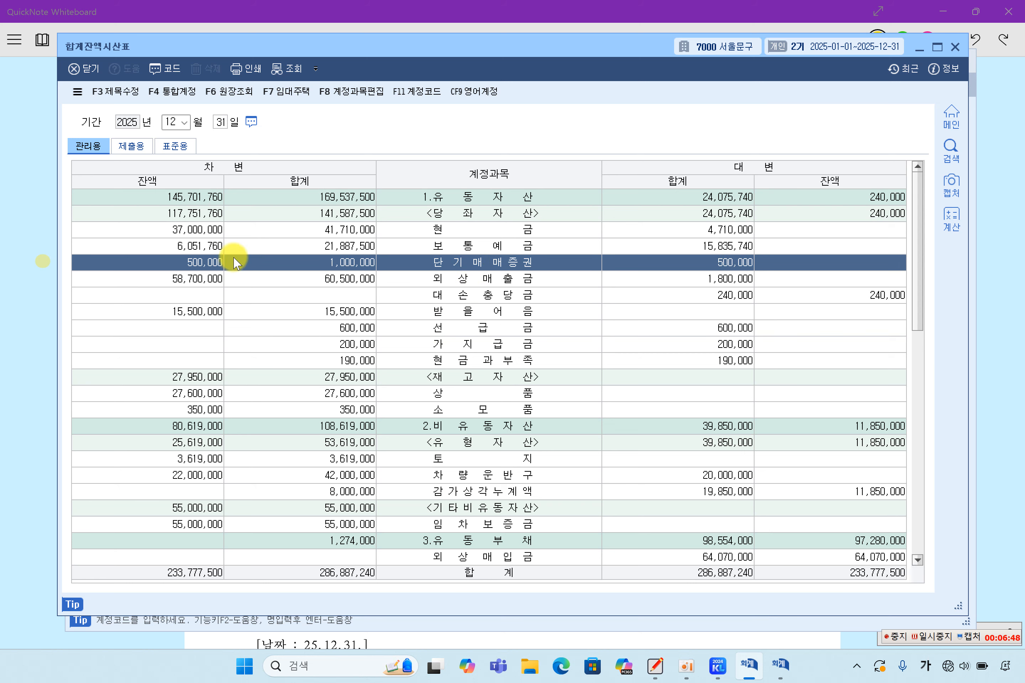
scroll(354, 274, down, 10)
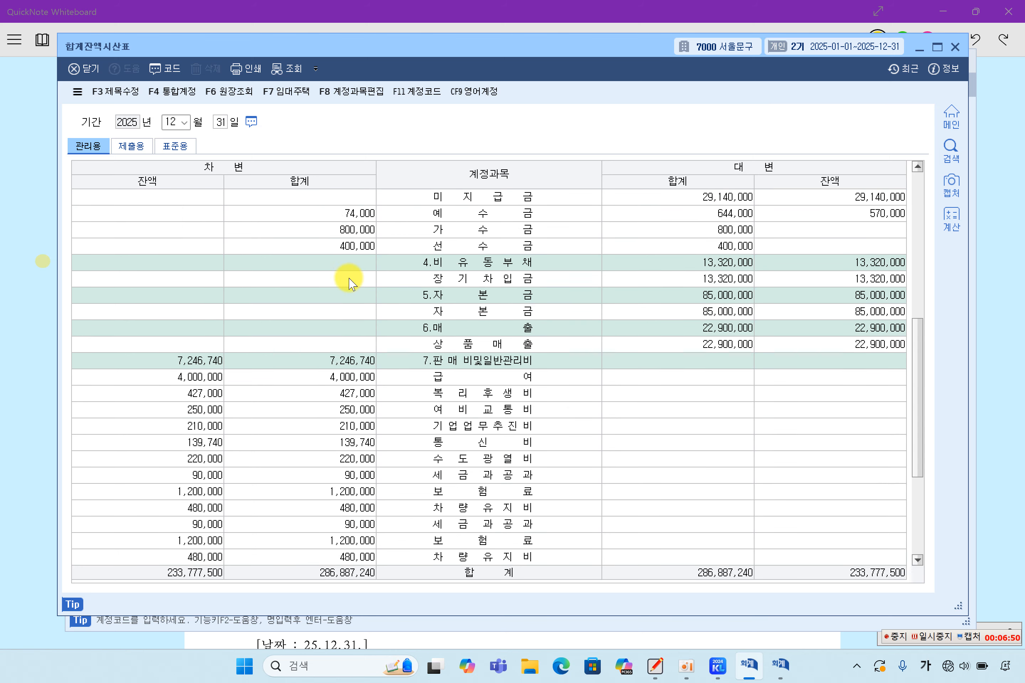
click(499, 463)
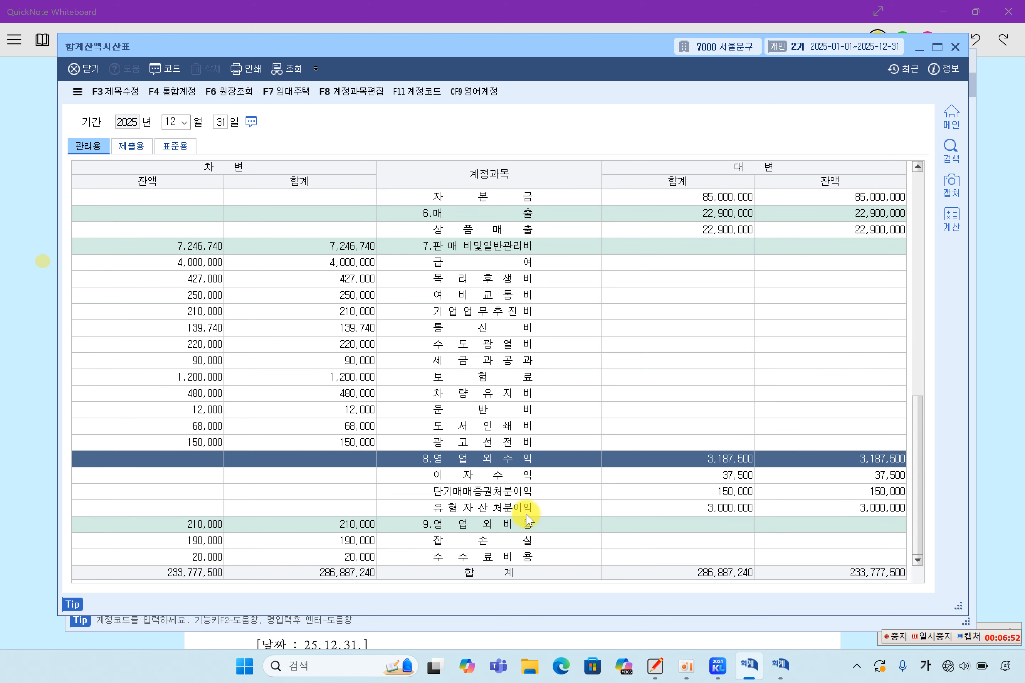
click(518, 492)
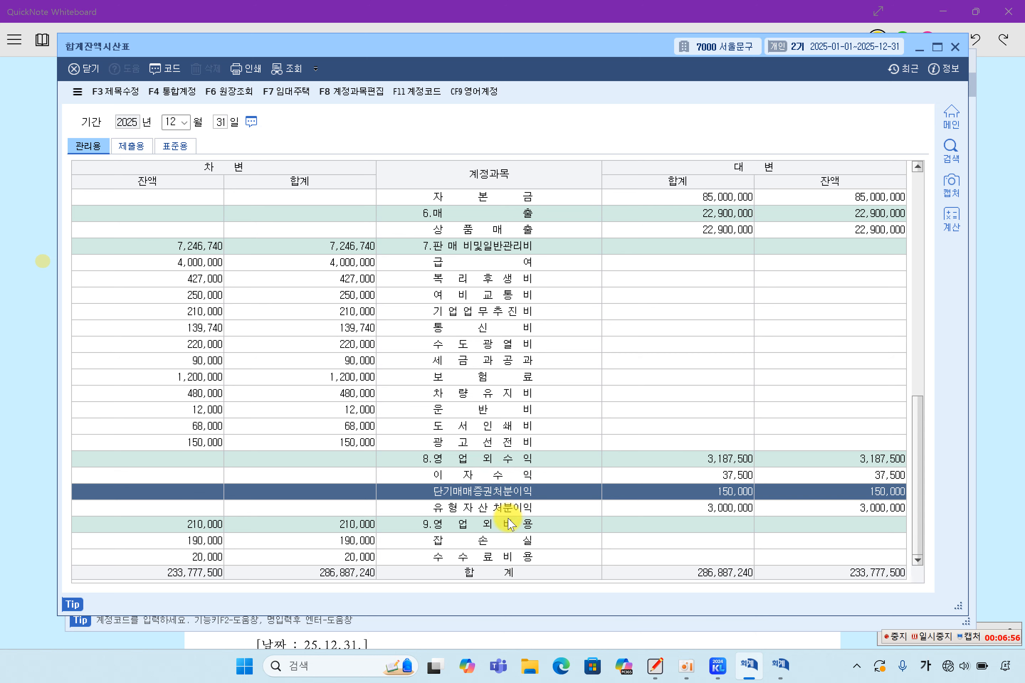
Reload the 합계잔액시산표 and check the refreshed 단기매매증권 and 단기매매증권평가이익 balances.
click(287, 69)
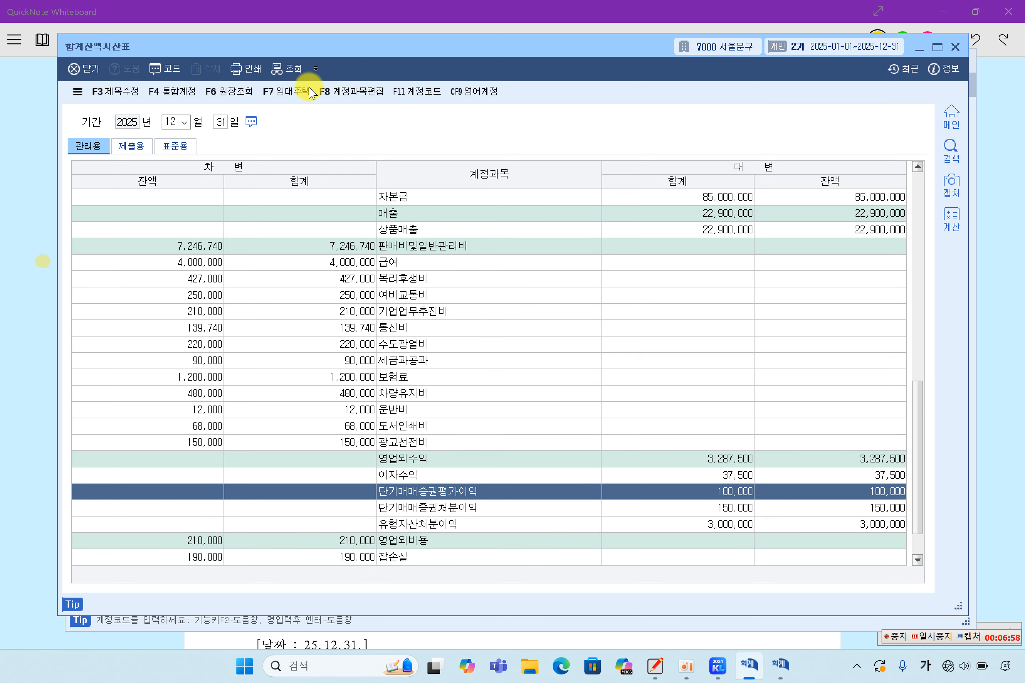
click(463, 262)
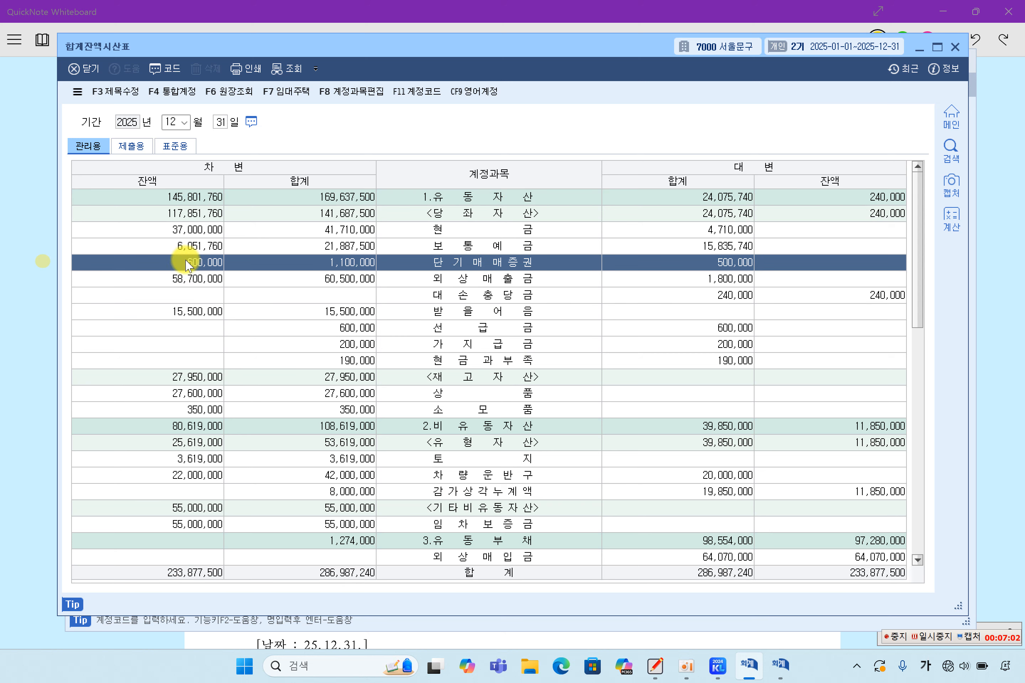
scroll(511, 317, down, 10)
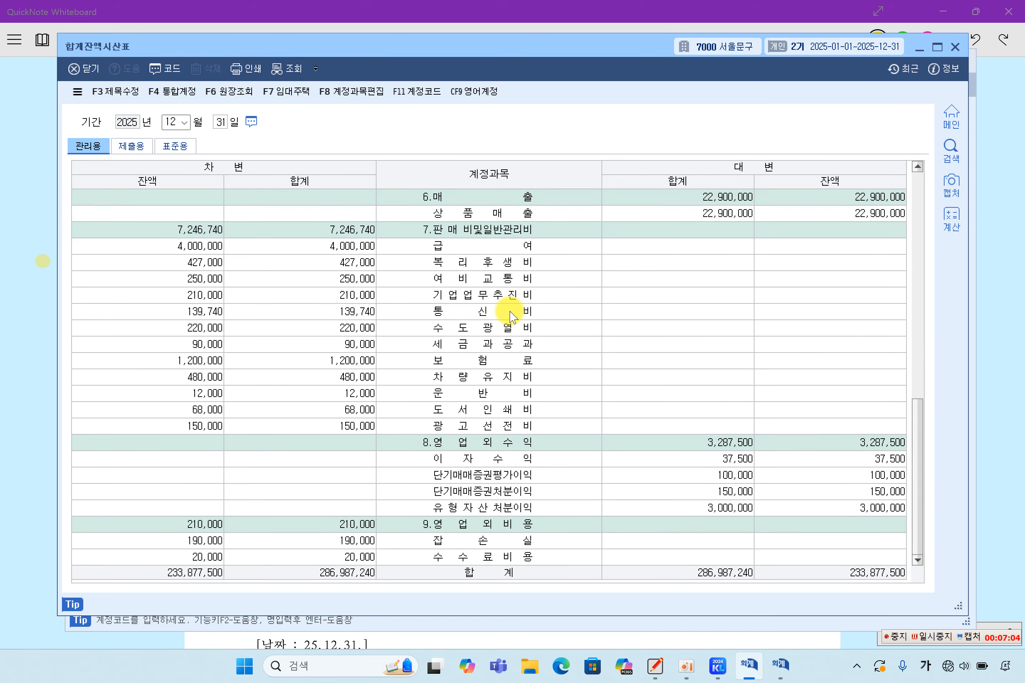
click(508, 443)
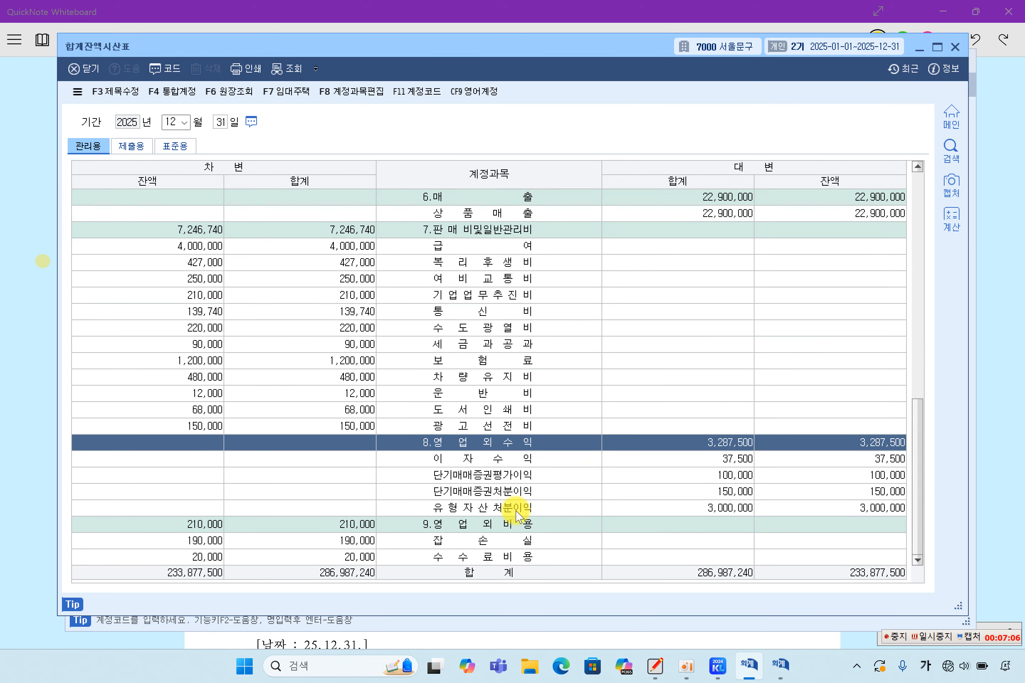
click(497, 481)
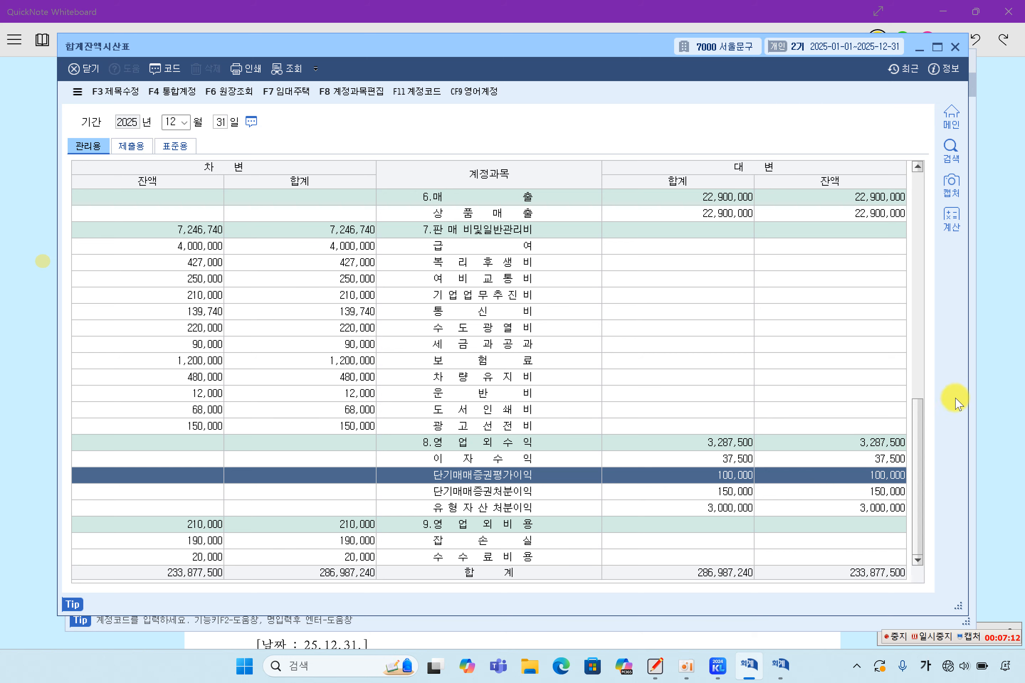
Return to QuickNote Whiteboard and highlight the text of question (3), emphasizing 소모품 and 자산으로 처리하고.
click(1001, 342)
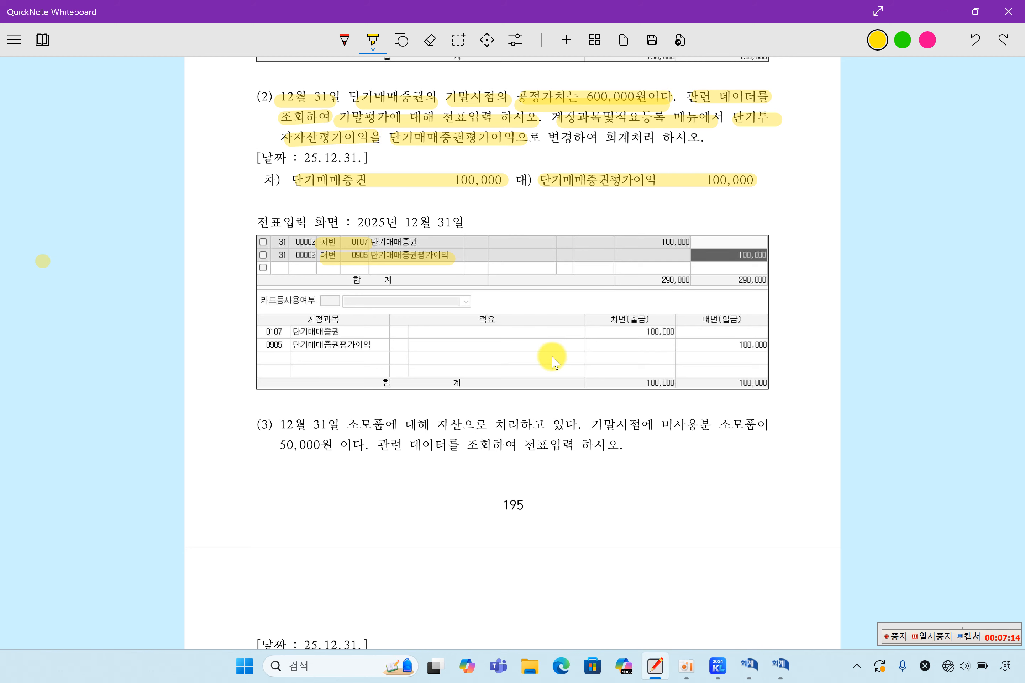
scroll(551, 361, down, 8)
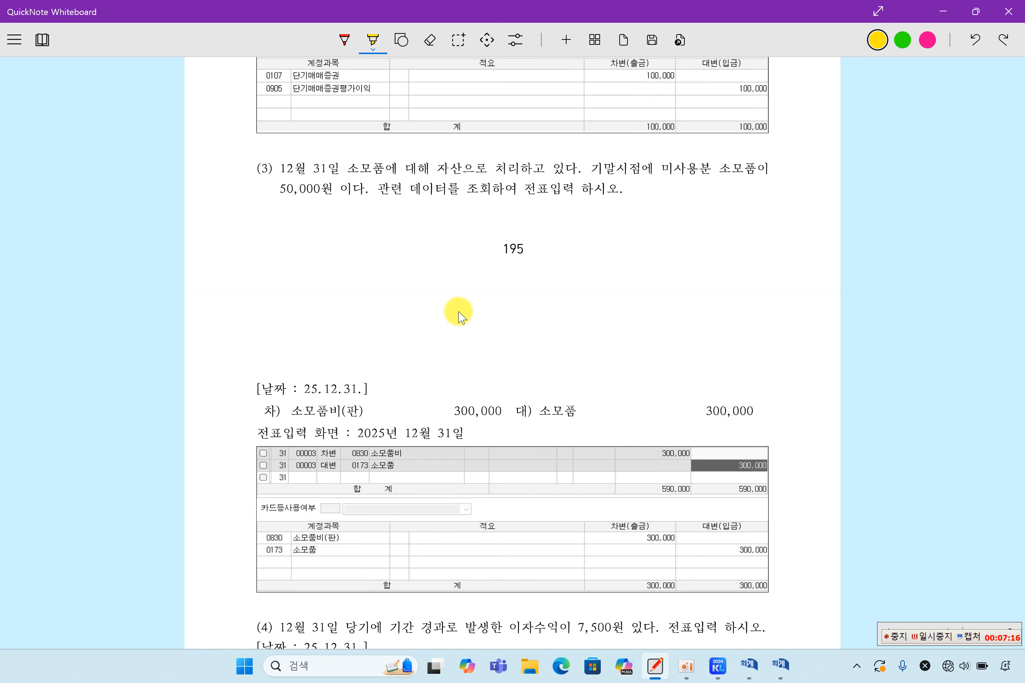
drag(280, 170, 771, 172)
drag(282, 190, 610, 195)
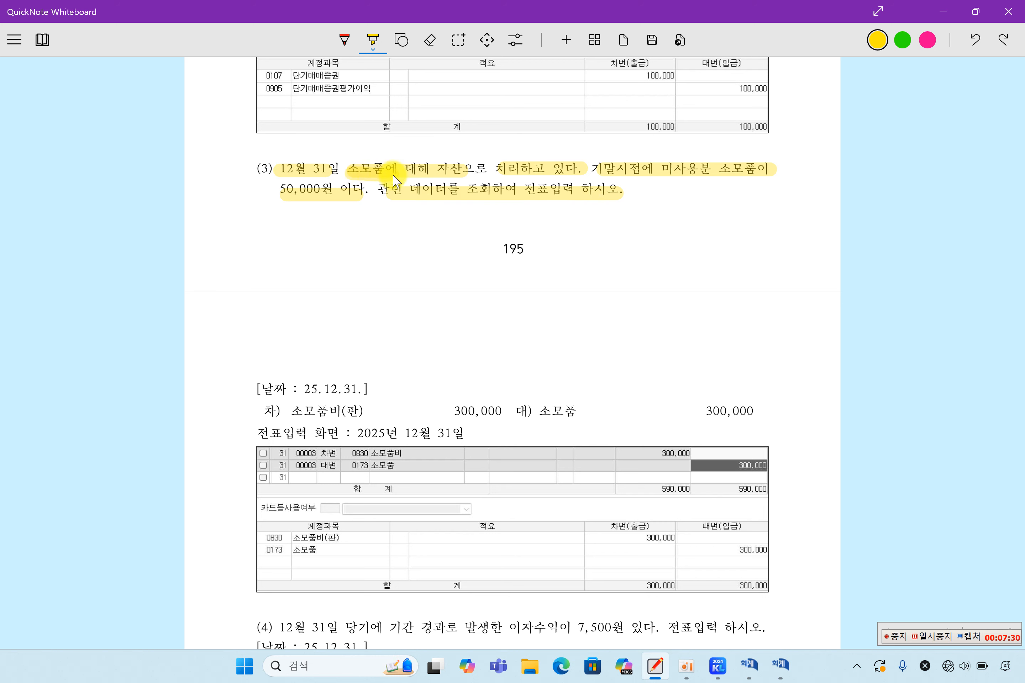
drag(443, 177, 534, 178)
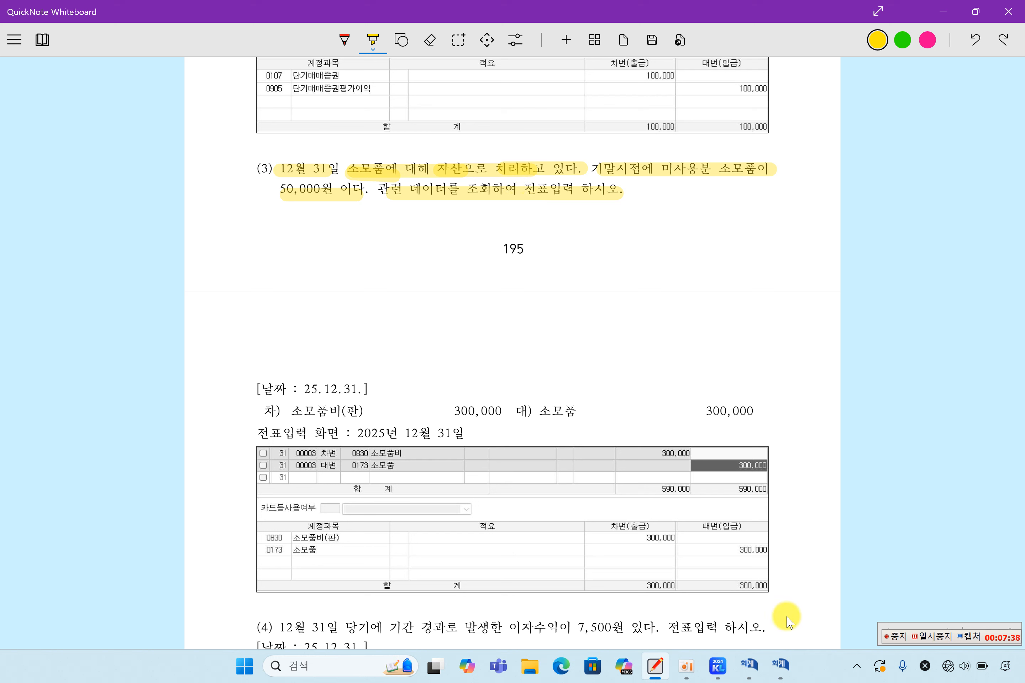
Switch to KcLep's 합계잔액시산표, reload it and check the 소모품 balance under 재고자산.
click(780, 665)
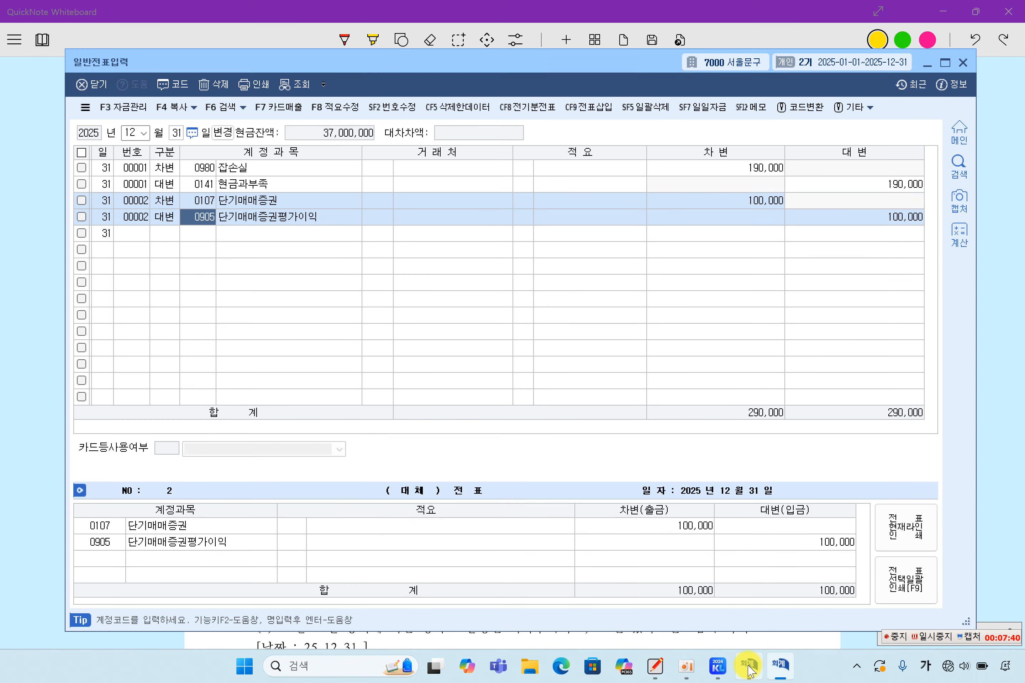
click(748, 668)
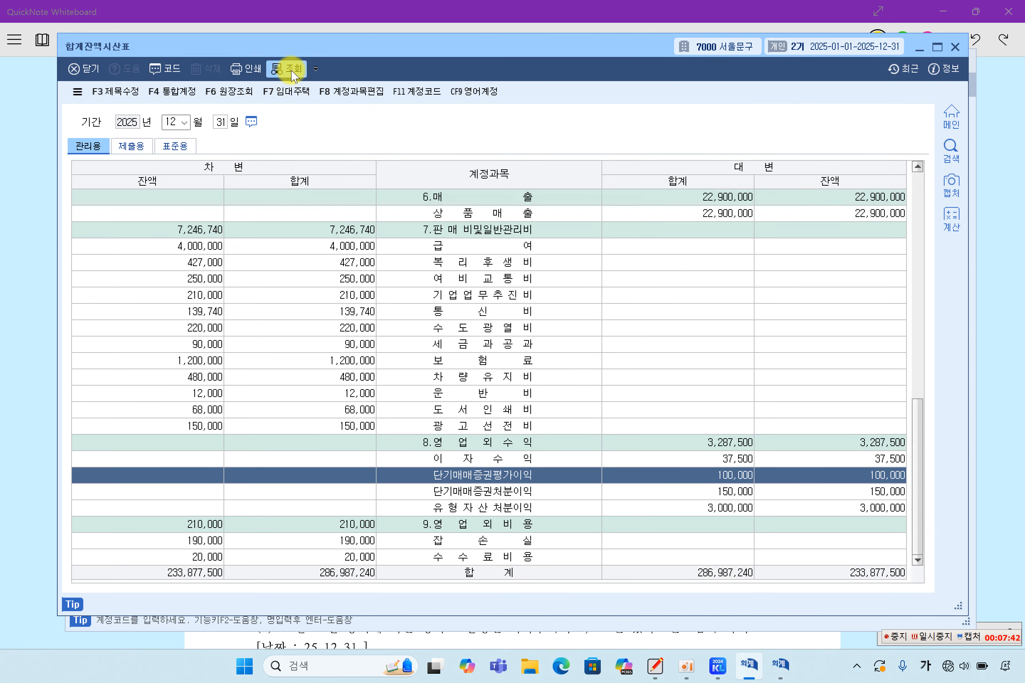
click(291, 70)
click(403, 293)
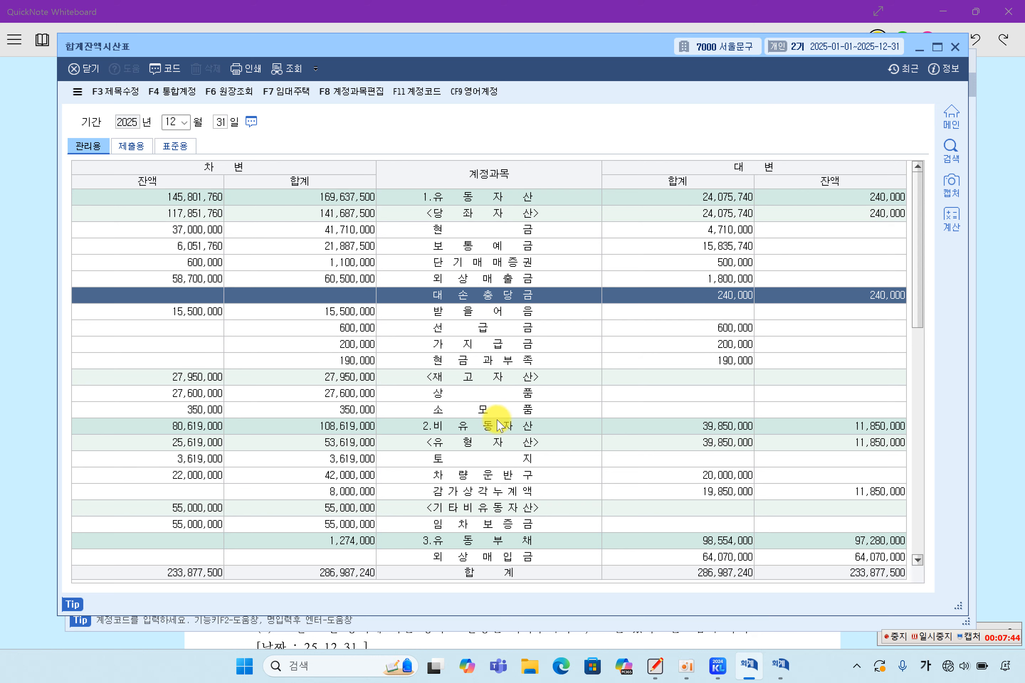
click(463, 377)
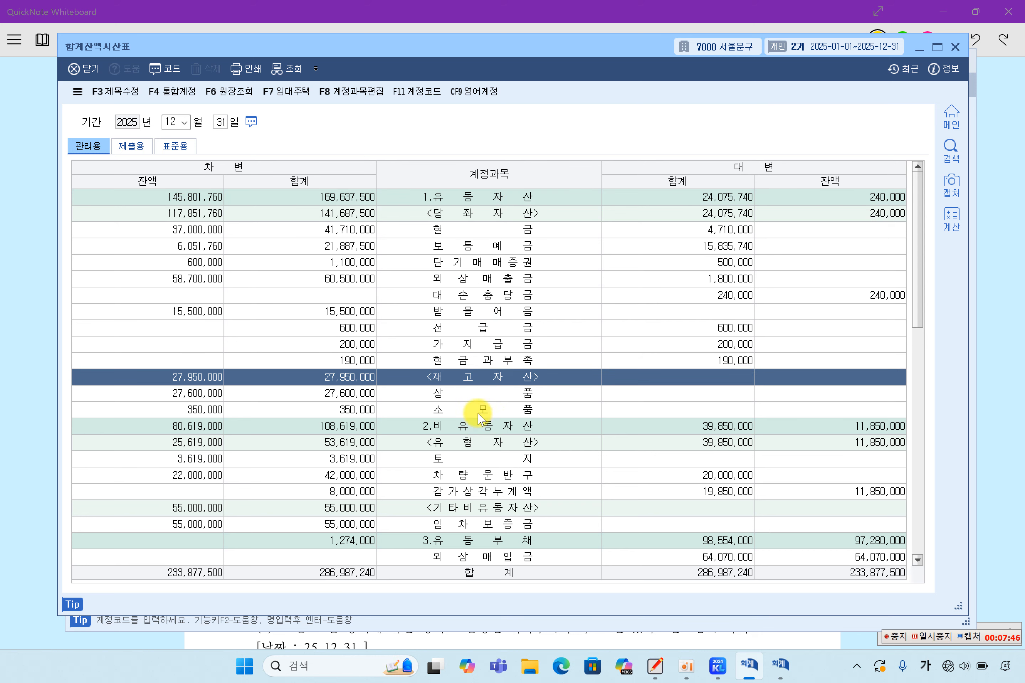
click(479, 413)
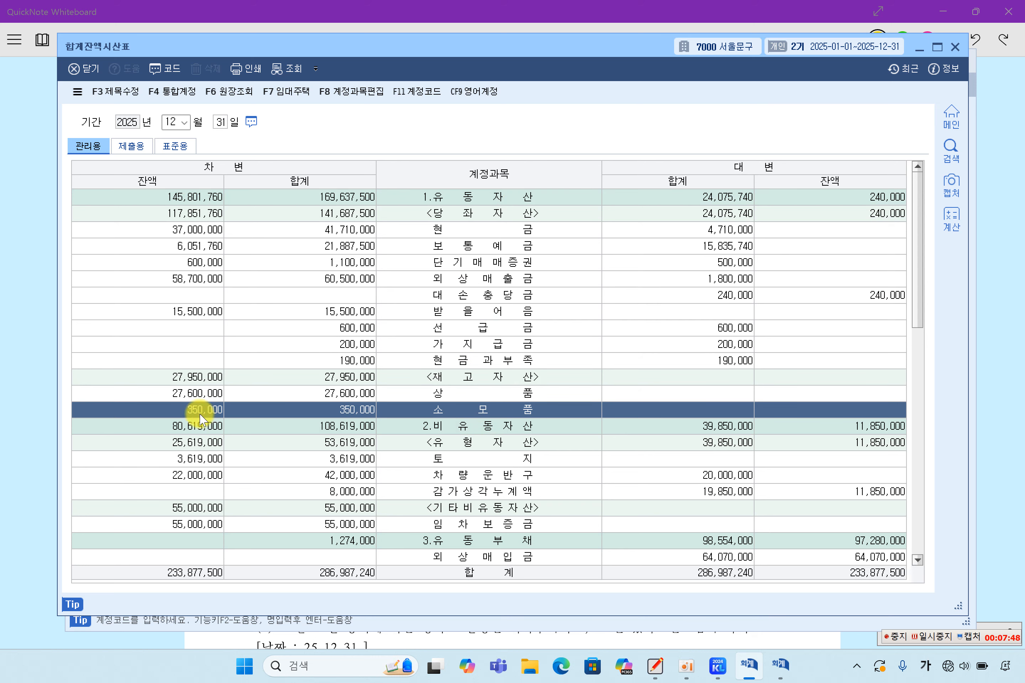
Open the 소모품 ledger from the 합계잔액시산표, inspect the May 28 voucher's lines, and close the ledger and trial balance.
double_click(486, 414)
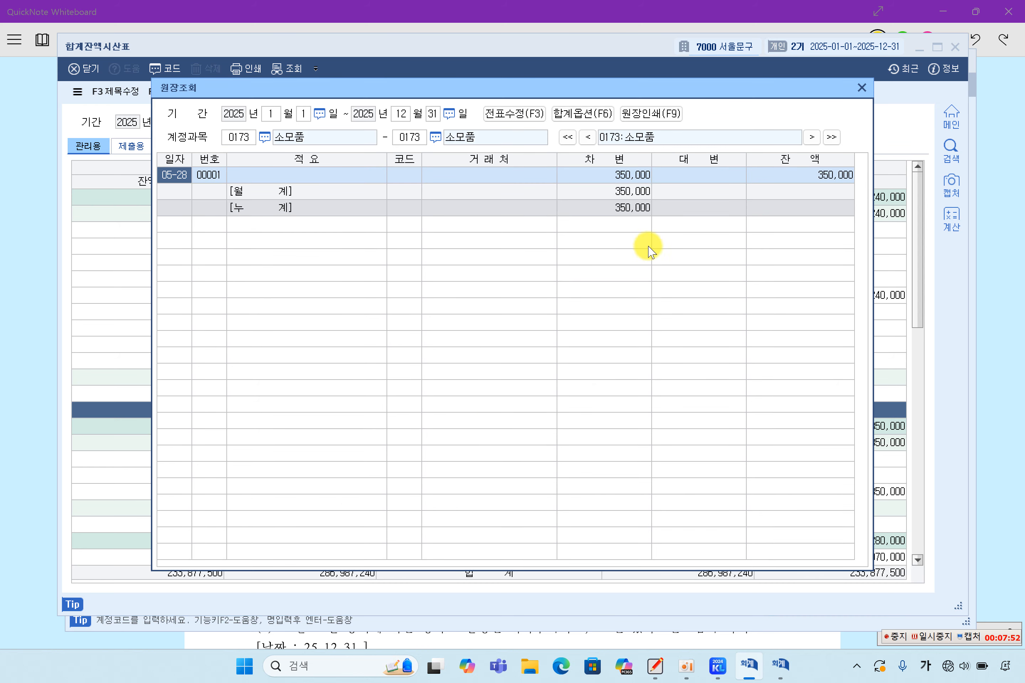
click(626, 176)
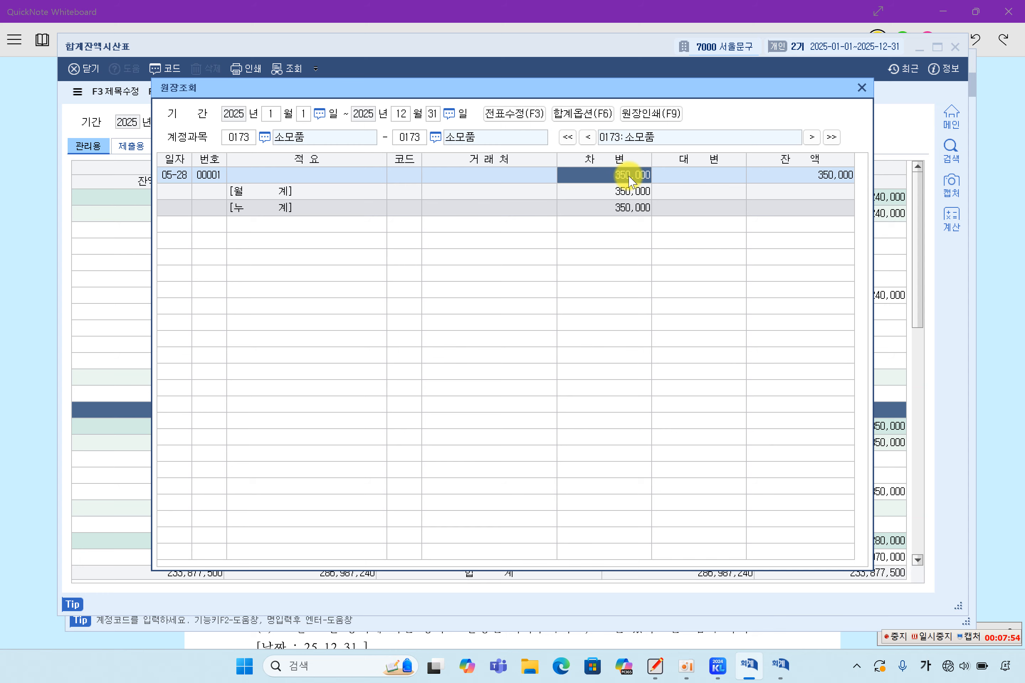
double_click(630, 177)
click(291, 444)
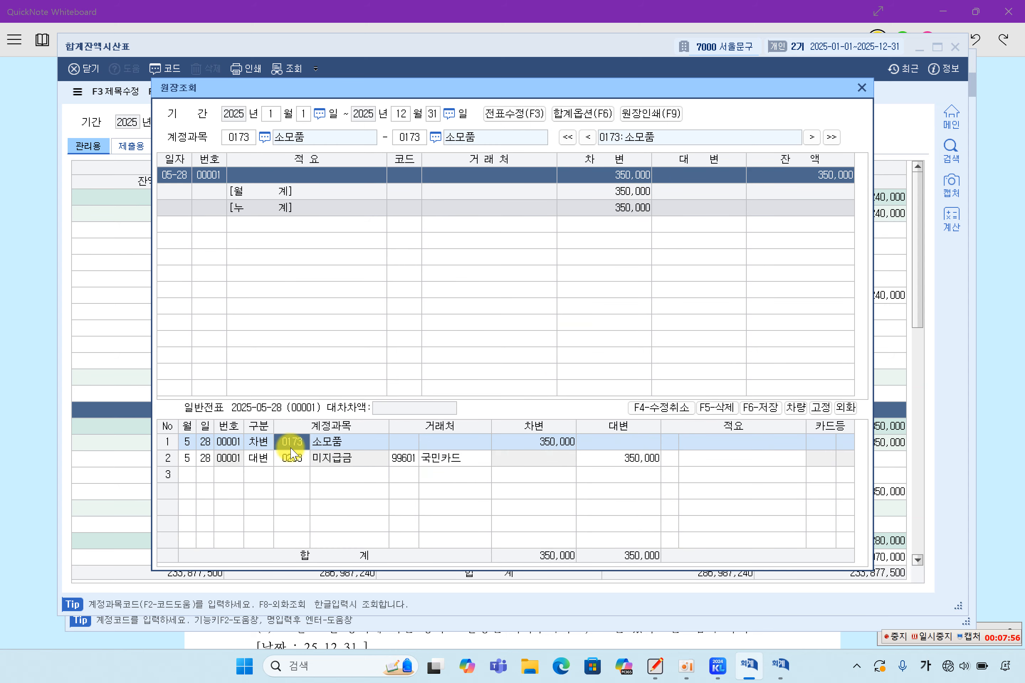
click(547, 444)
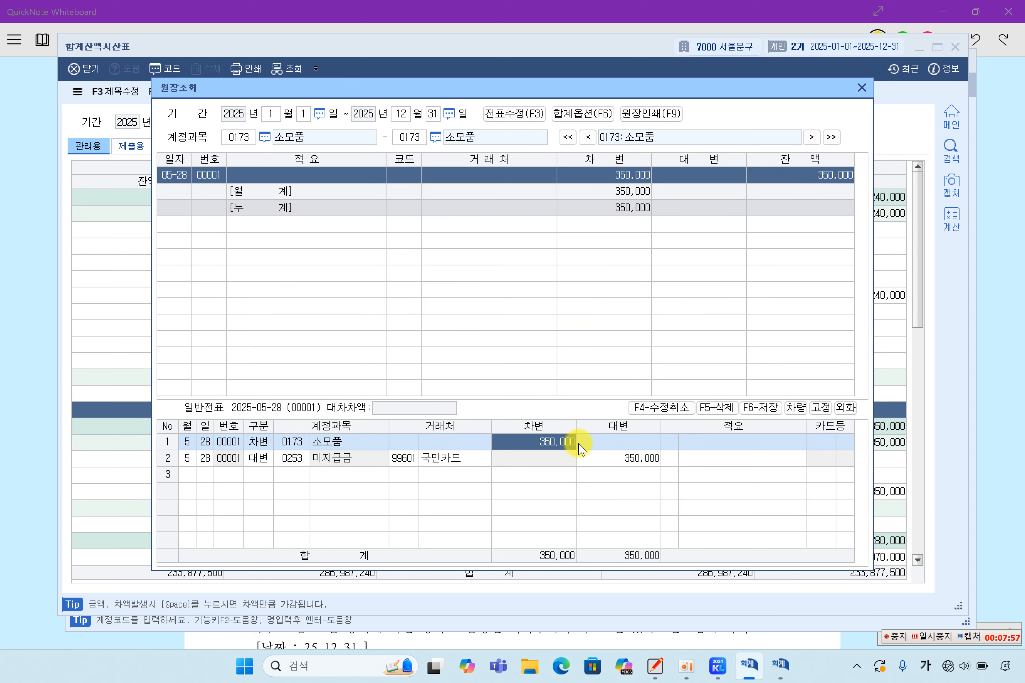
click(862, 88)
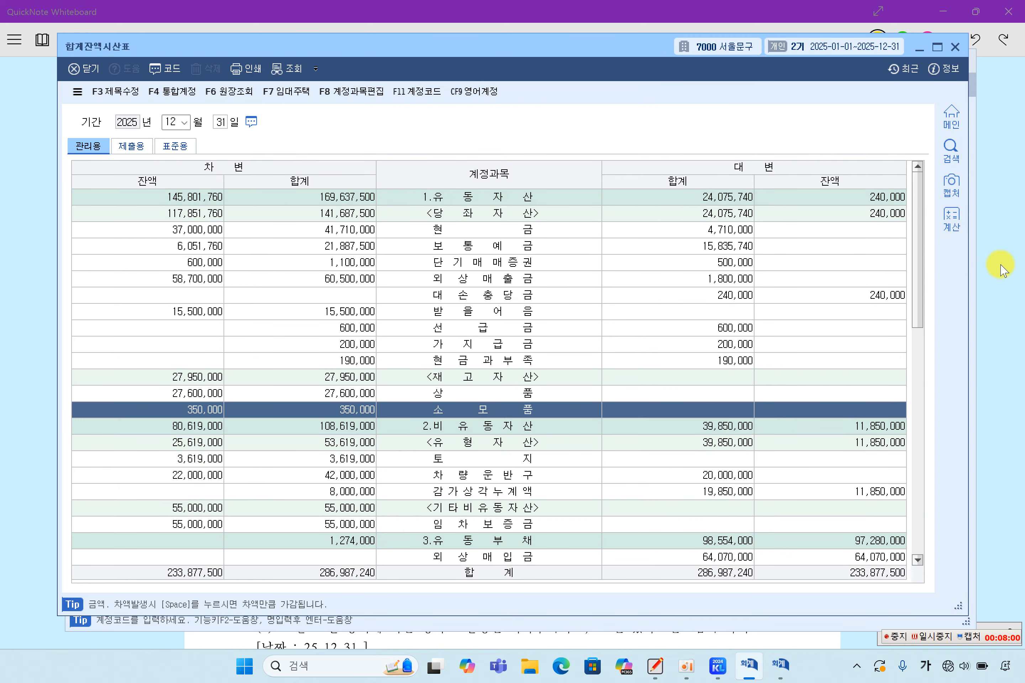
click(955, 46)
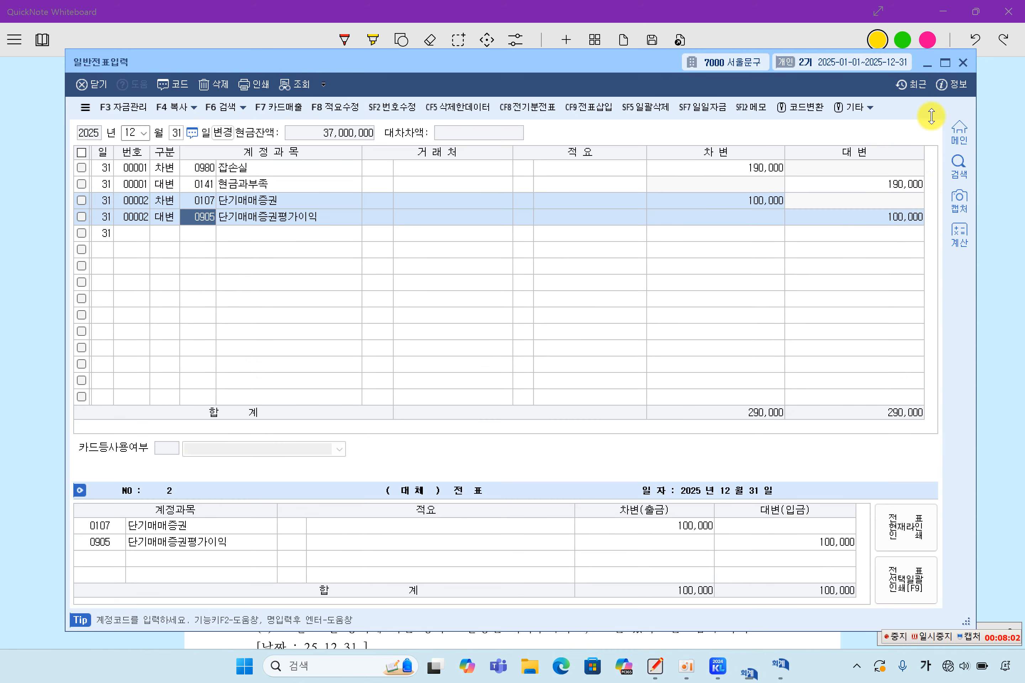
Switch to QuickNote Whiteboard and highlight 50,000원 in question (3), the 소모품비(판) and 소모품 300,000 answer entry, and its date 25.12.31.
click(985, 275)
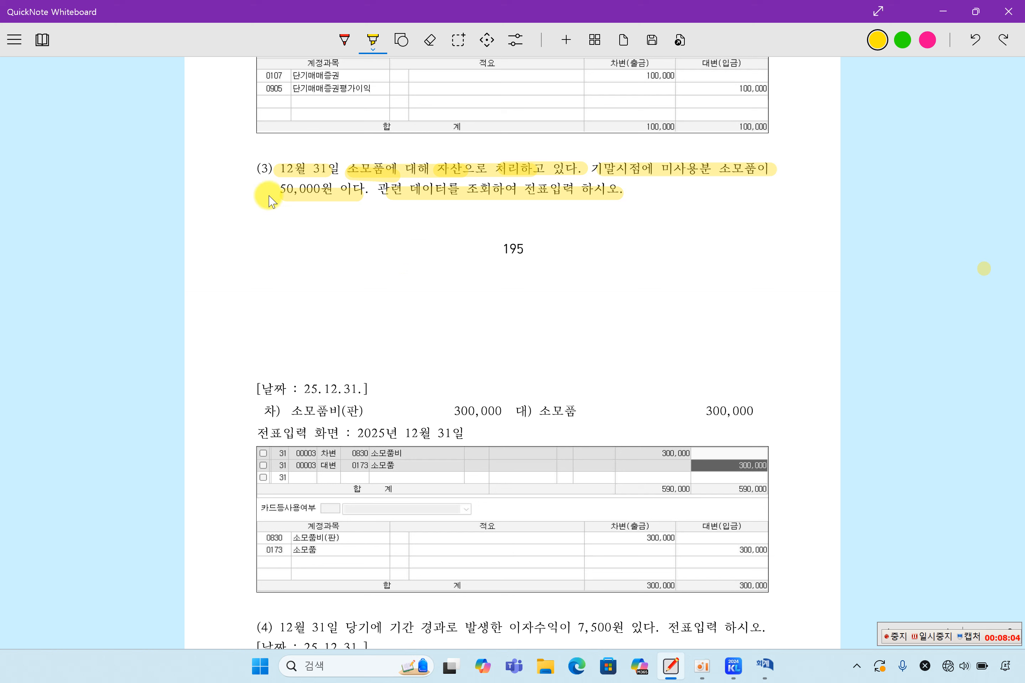
drag(270, 190, 313, 187)
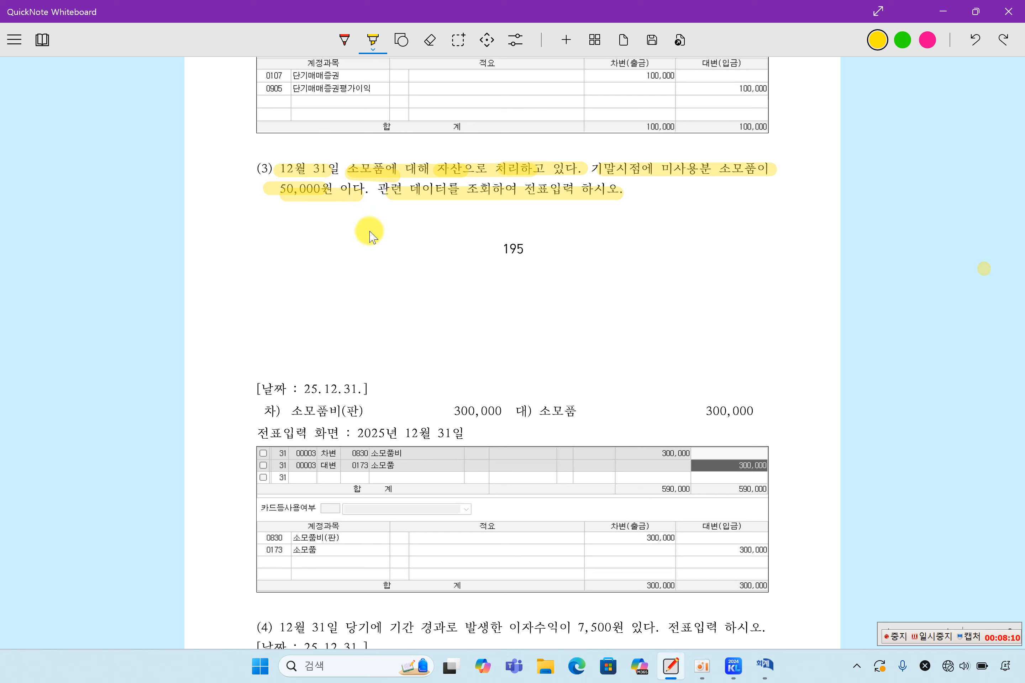
drag(537, 412, 756, 412)
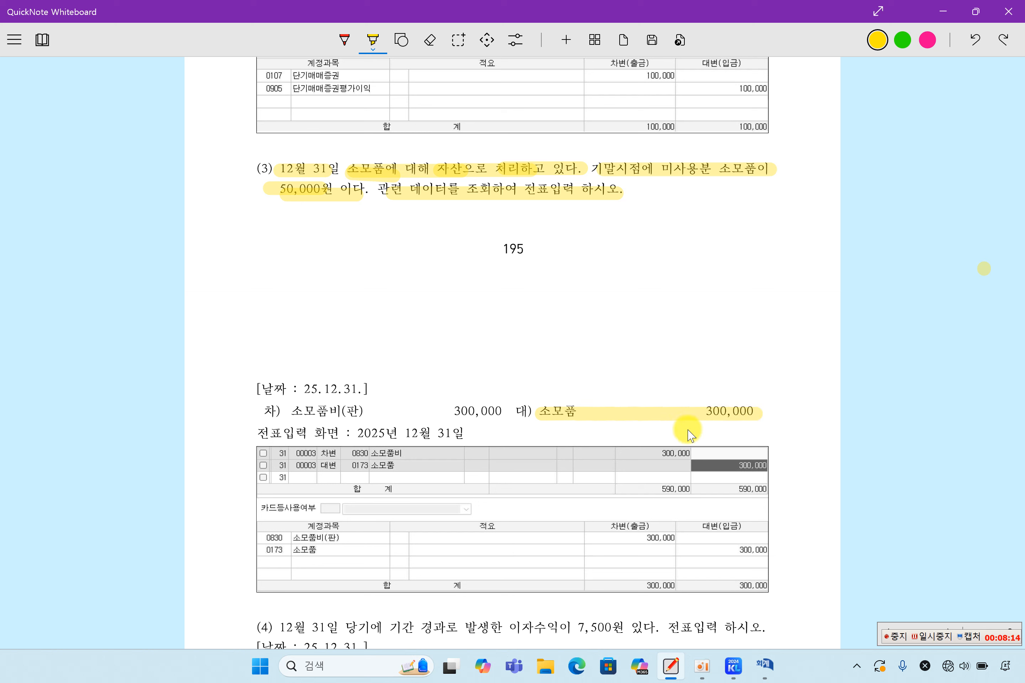
drag(290, 412, 505, 419)
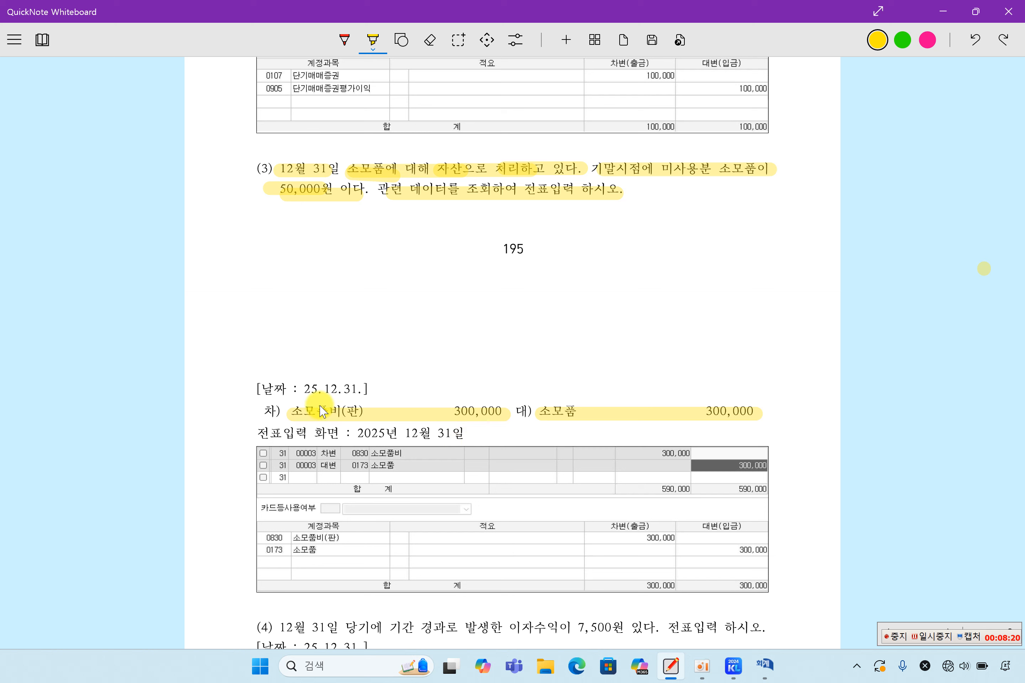
drag(298, 390, 366, 390)
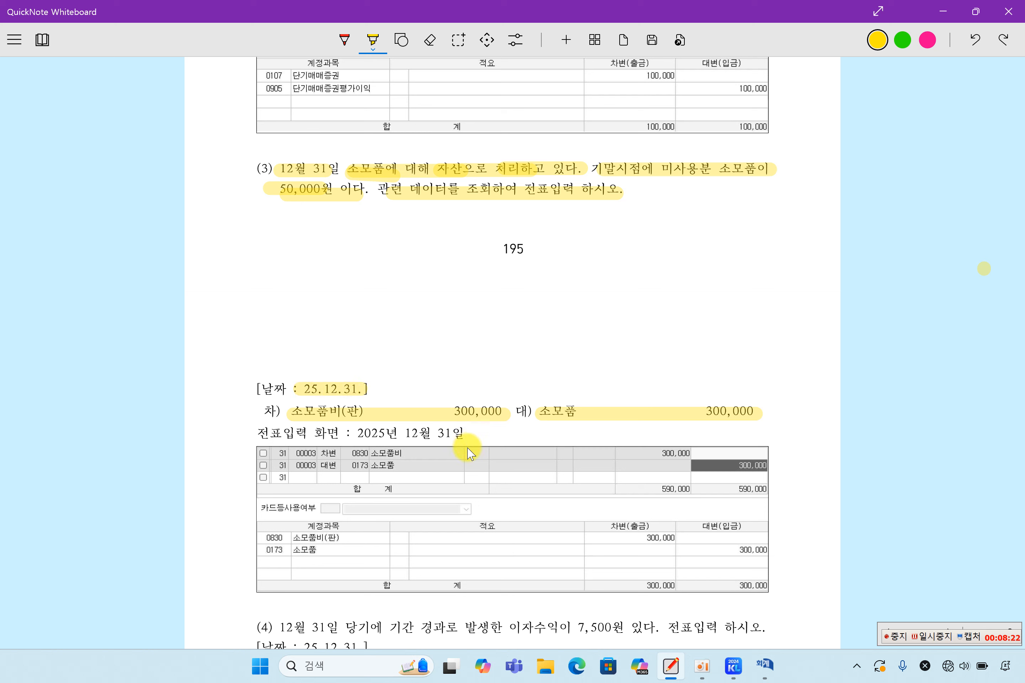
Highlight the 차변 0830 소모품비 and 대변 0173 소모품 rows and the credit amount in question (3)'s voucher screenshot.
drag(314, 453, 403, 453)
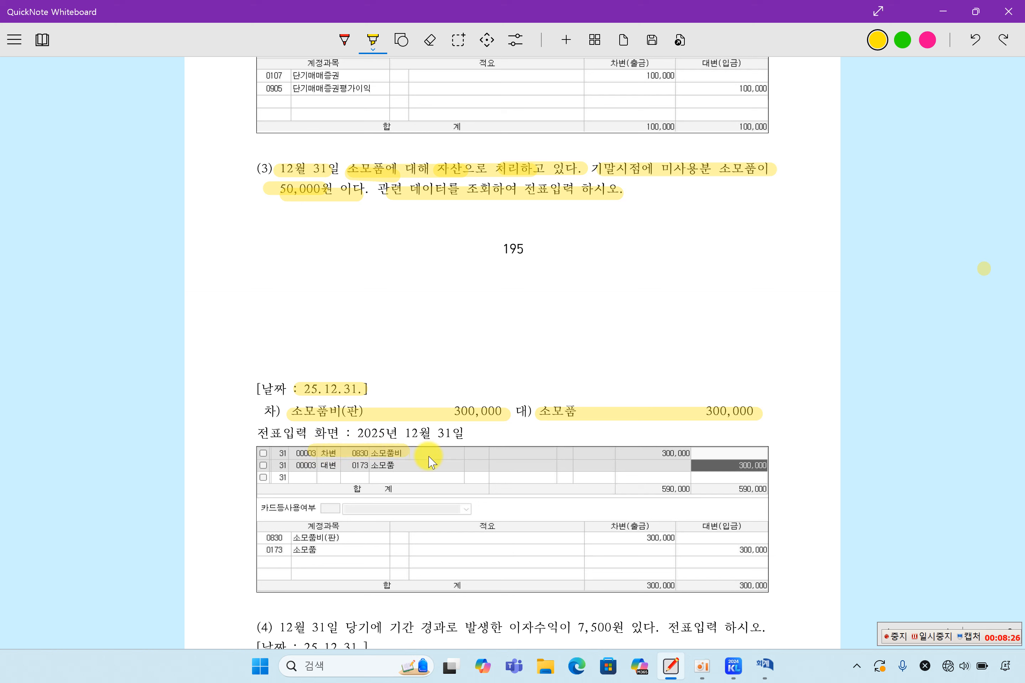
drag(314, 469, 404, 471)
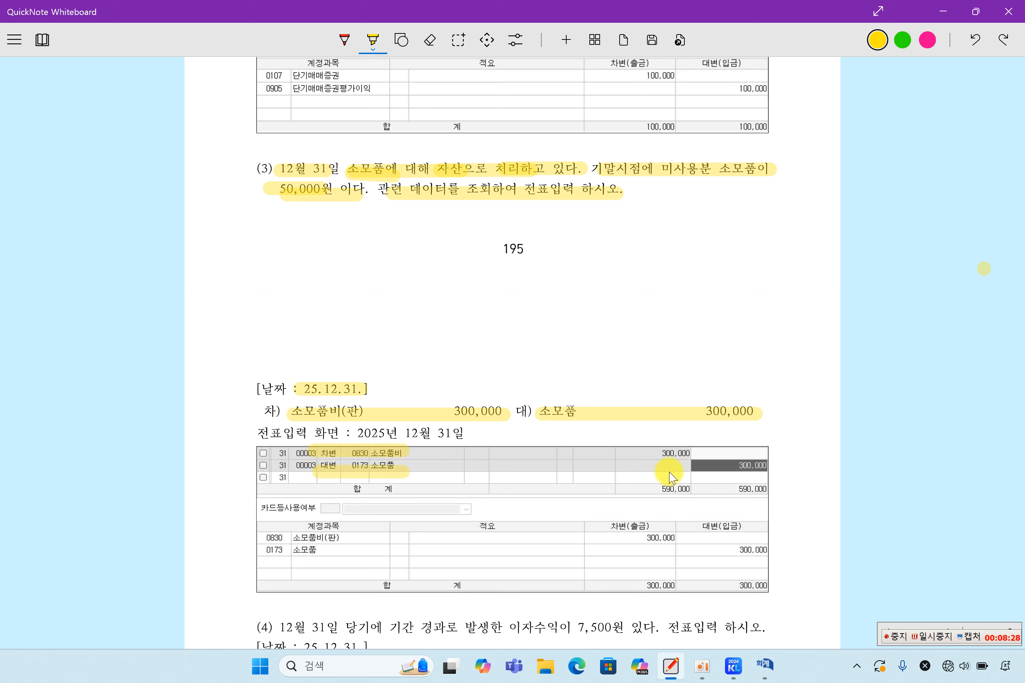
drag(728, 468, 783, 469)
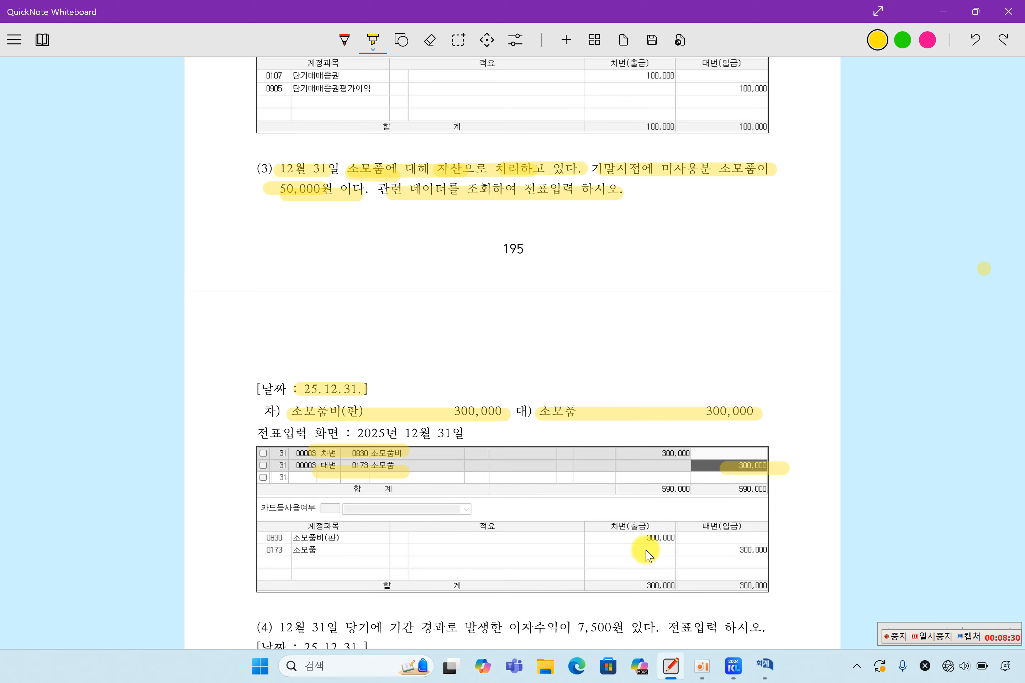
Switch to KcLep's 일반전표입력 and add a December 31 debit line for 0830 소모품비 of 300,000.
click(755, 650)
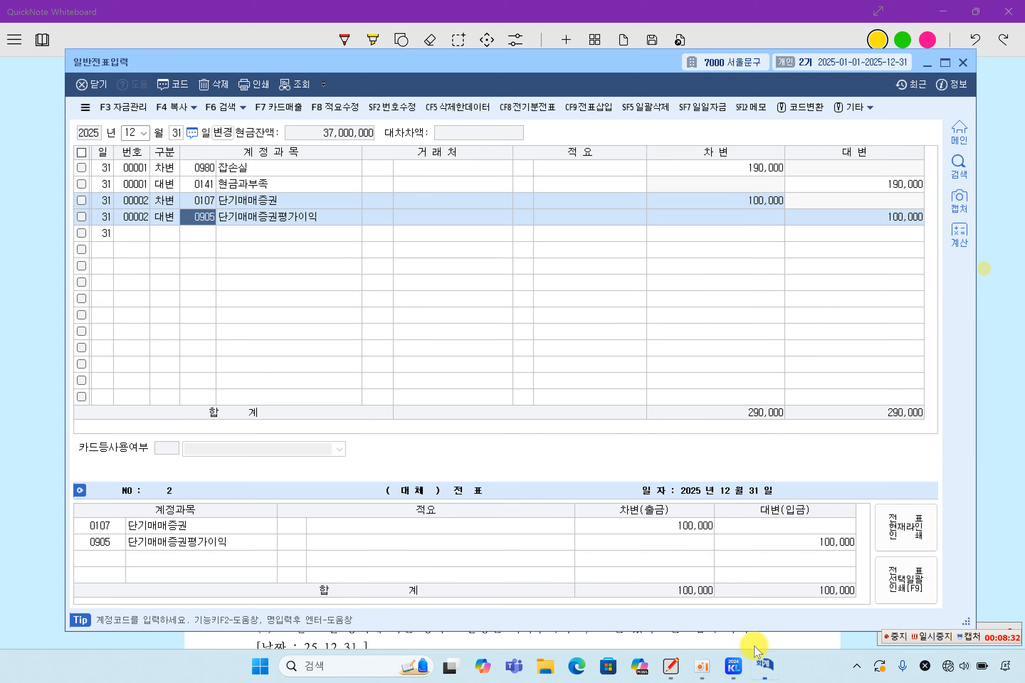
click(728, 668)
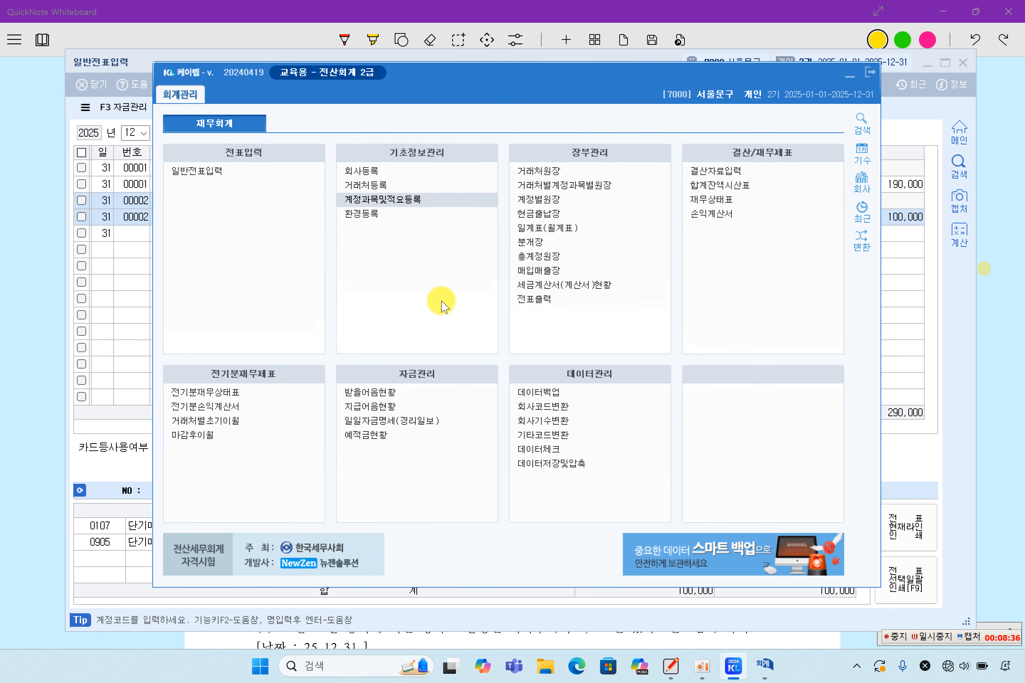
click(210, 172)
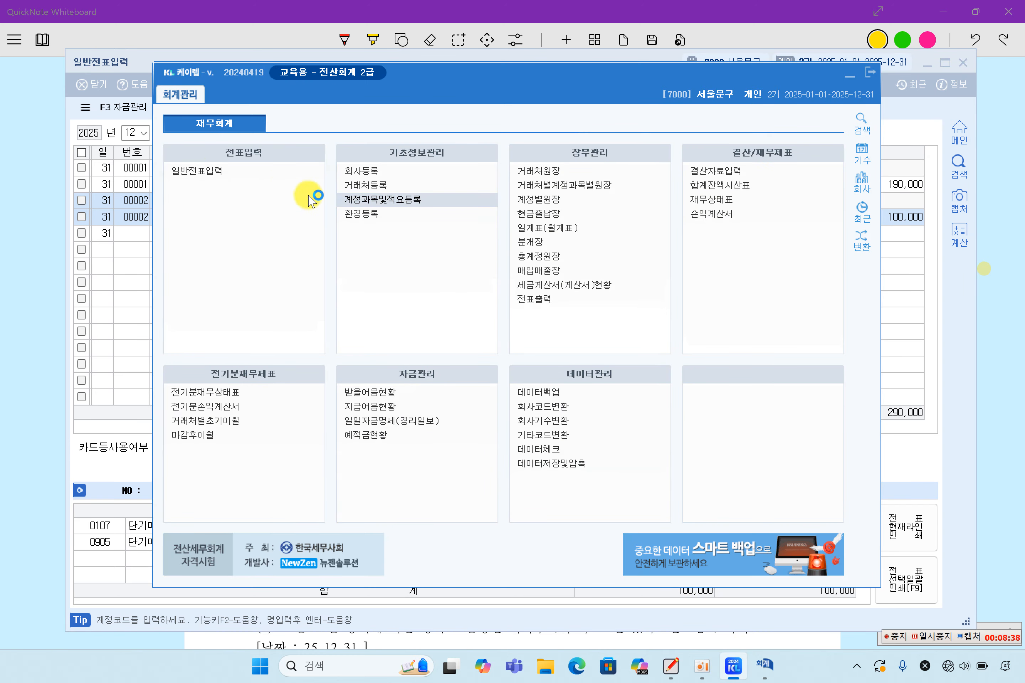
click(155, 212)
click(154, 232)
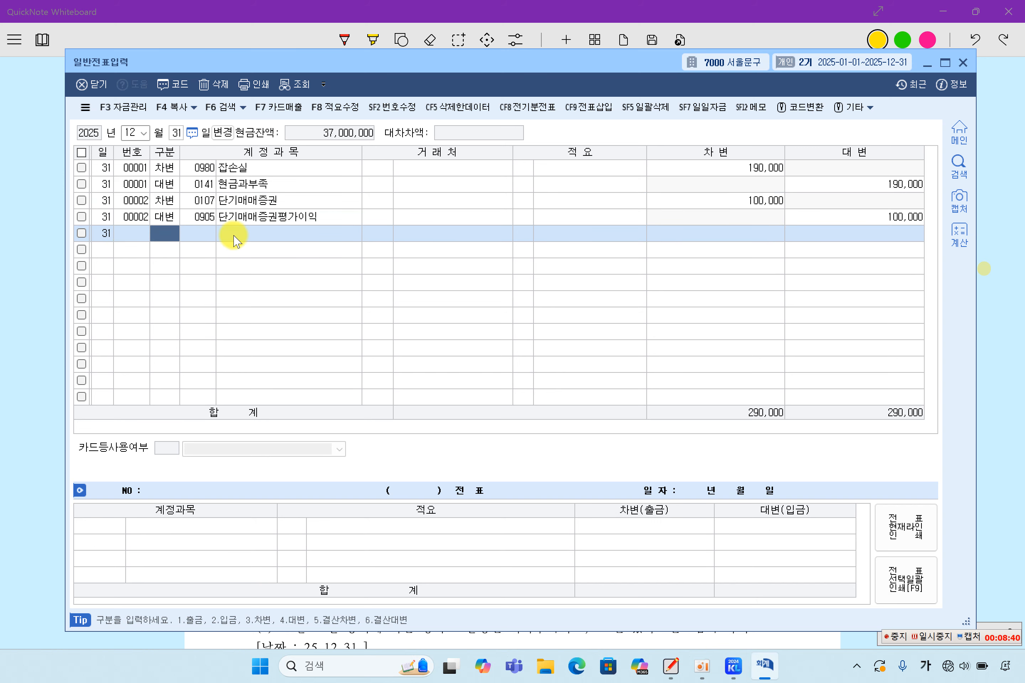
text(3)
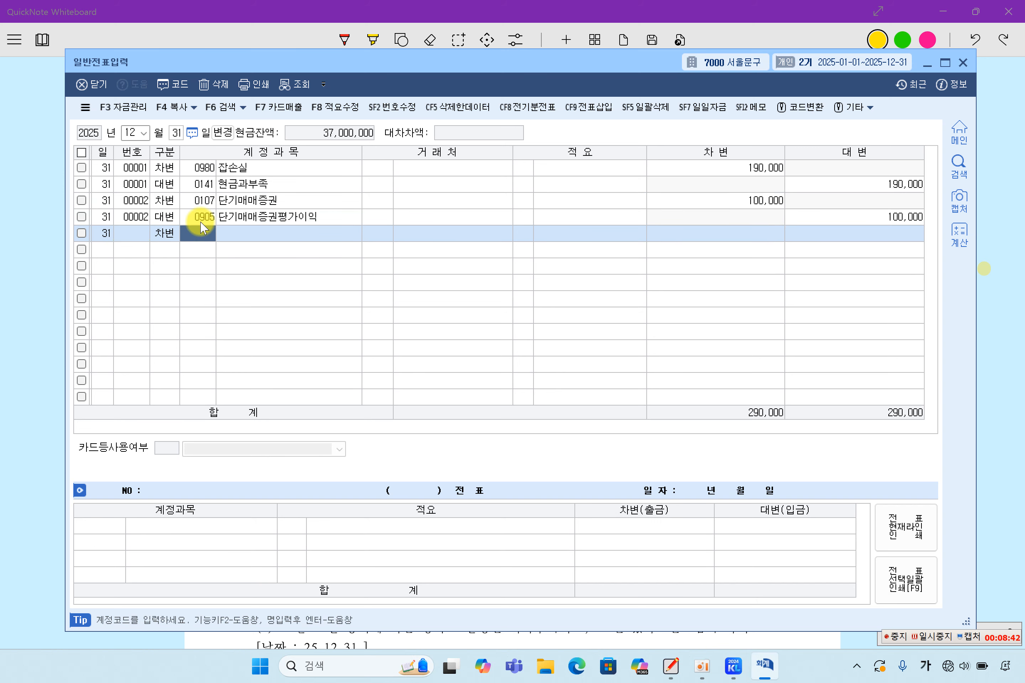
text(830)
key(Return)
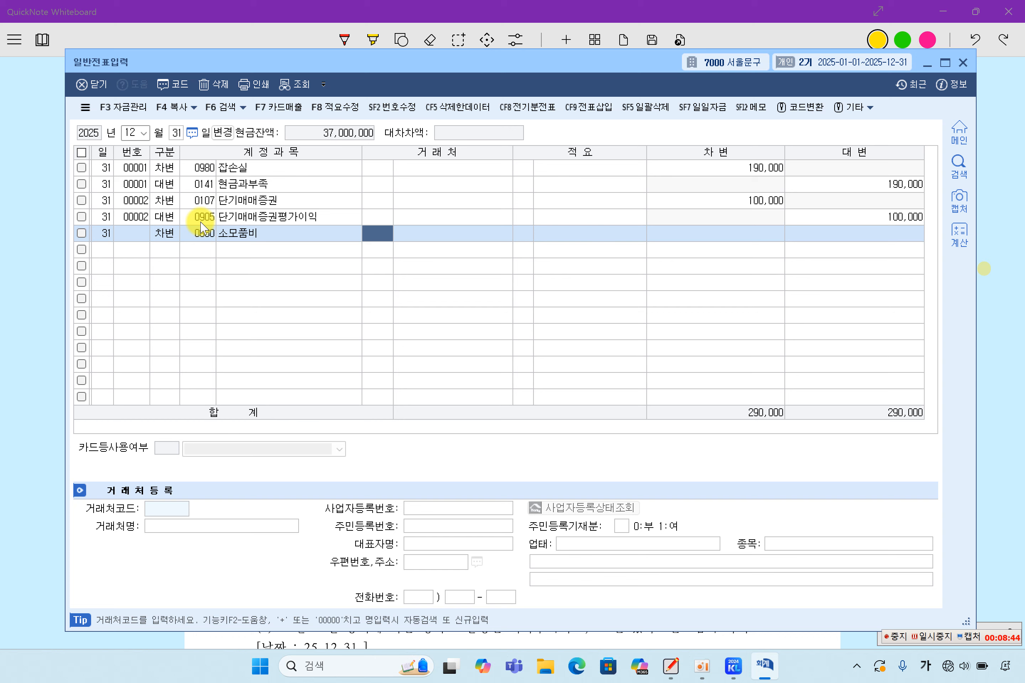
key(Return)
key(Return)
text(300,000)
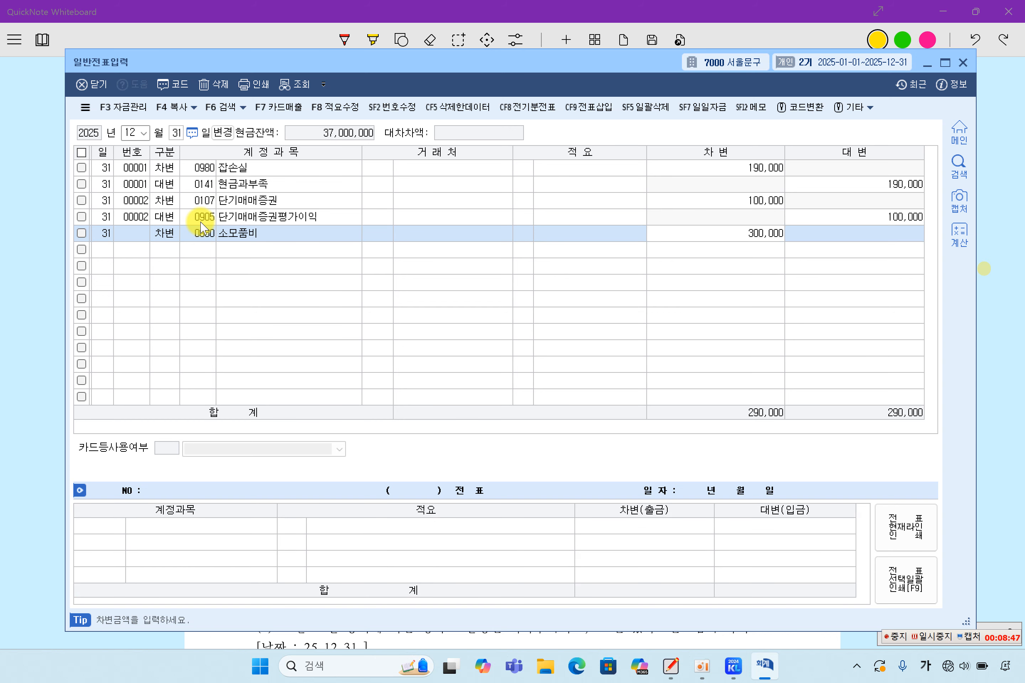
key(Return)
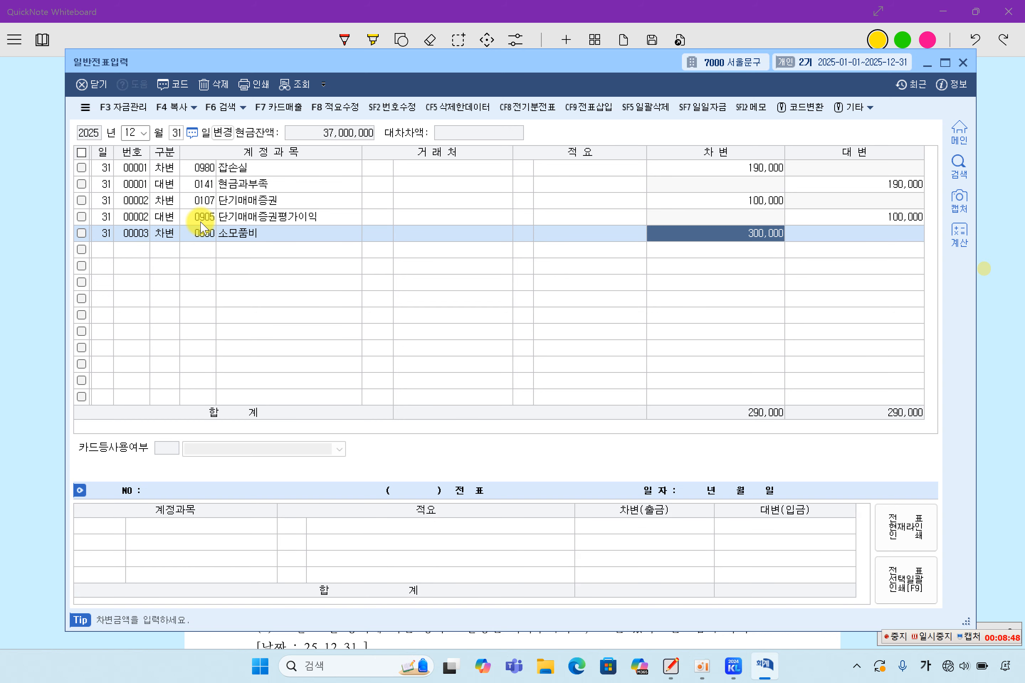
Add the matching credit line for 0173 소모품 of 300,000 by searching the account codes, and check the completed voucher.
text(4)
key(F2)
text(서)
key(BackSpace)
text(소모)
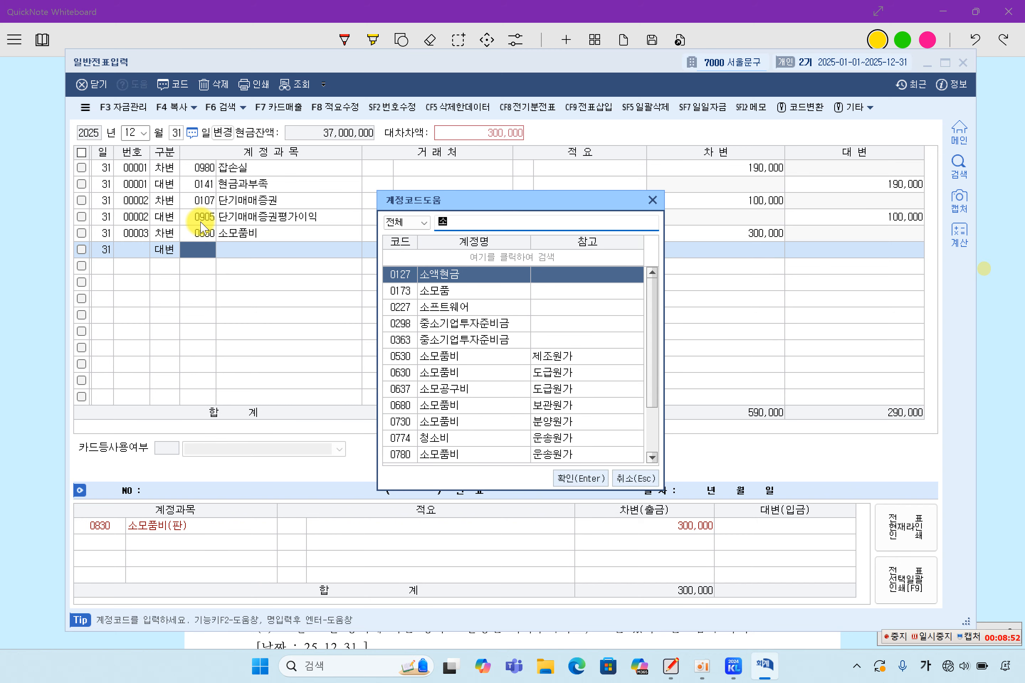
key(Return)
key(Return)
key(Return)
key(Return)
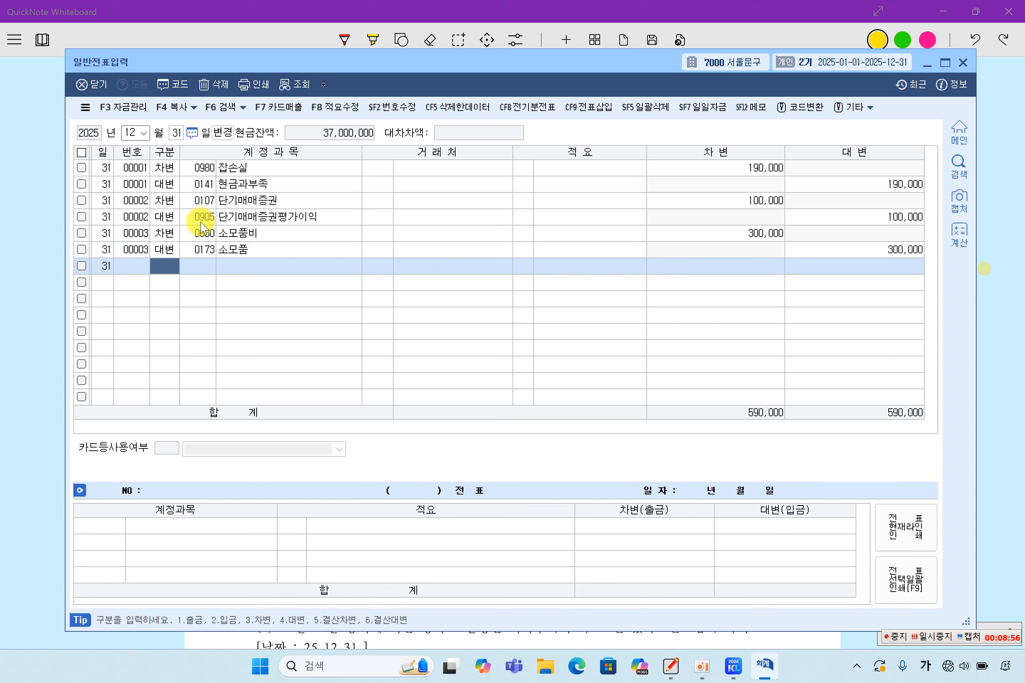
click(201, 230)
click(202, 249)
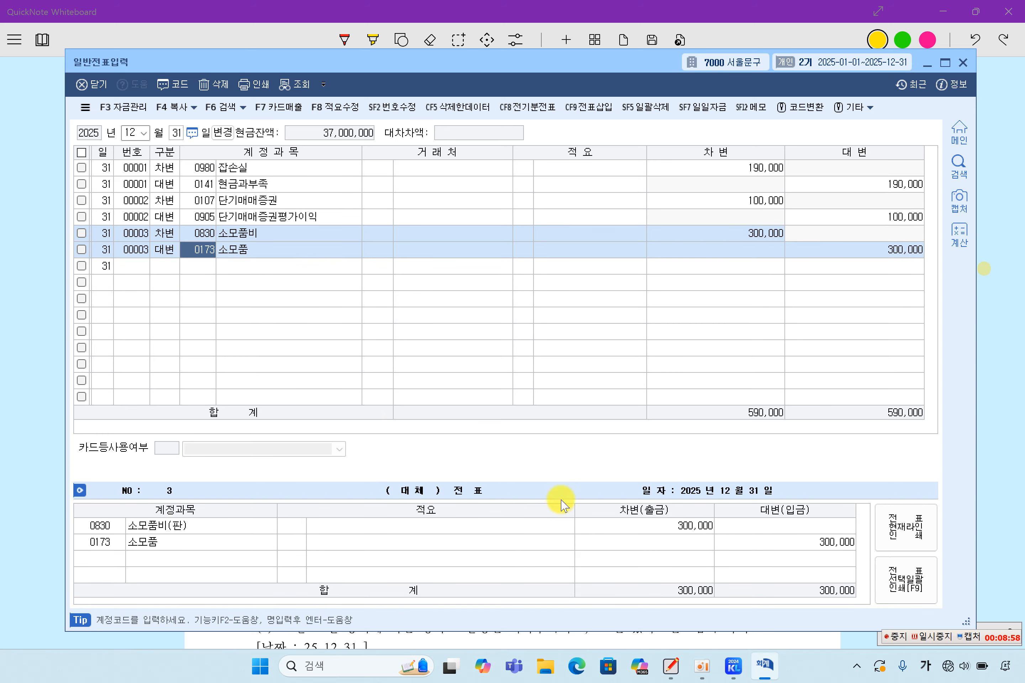
Open the 합계잔액시산표 for December 31, 2025 and check the 소모품 balance under 재고자산.
click(733, 666)
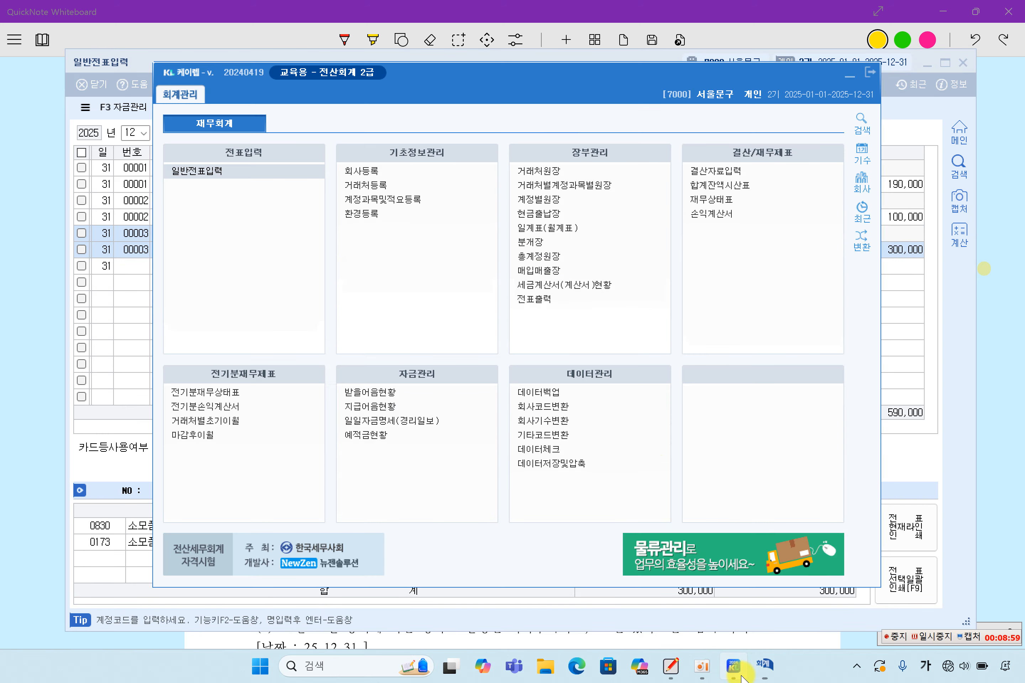
click(712, 190)
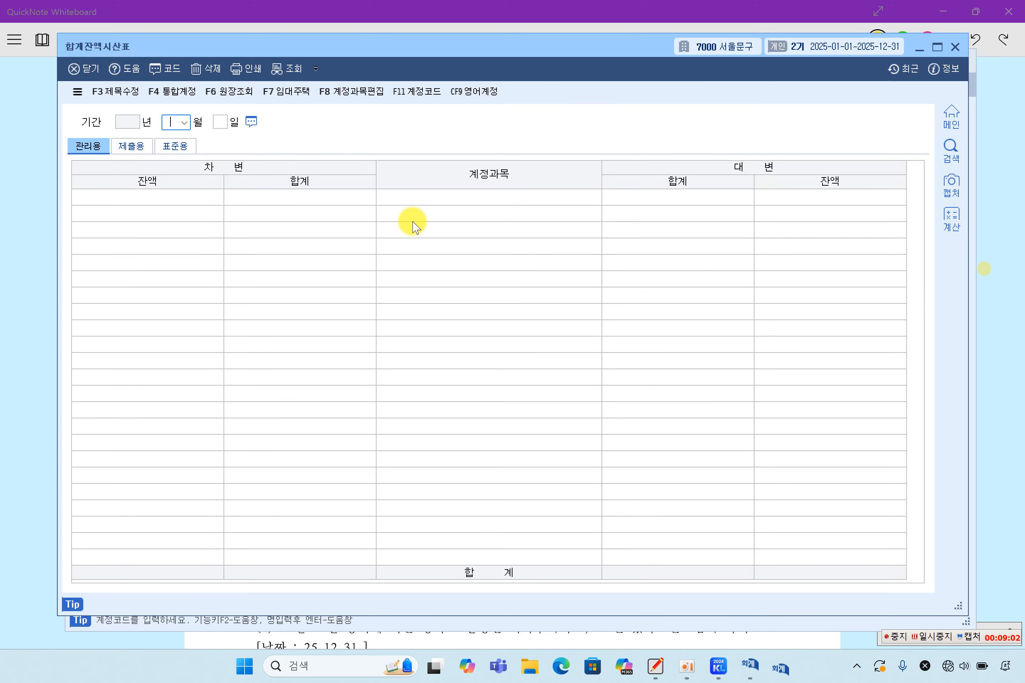
key(Return)
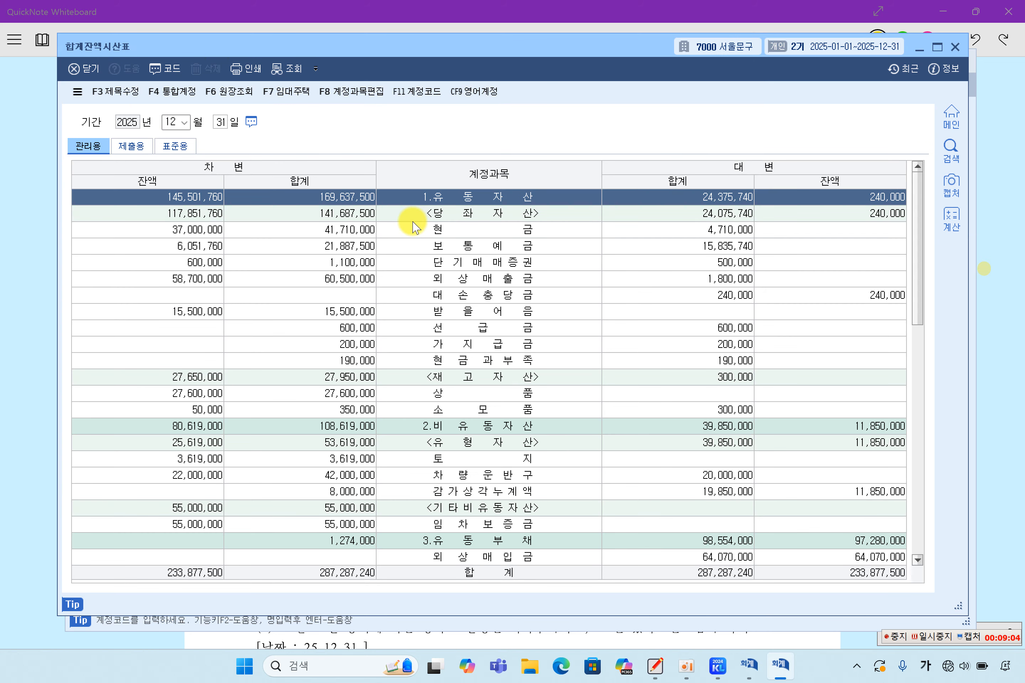
click(547, 278)
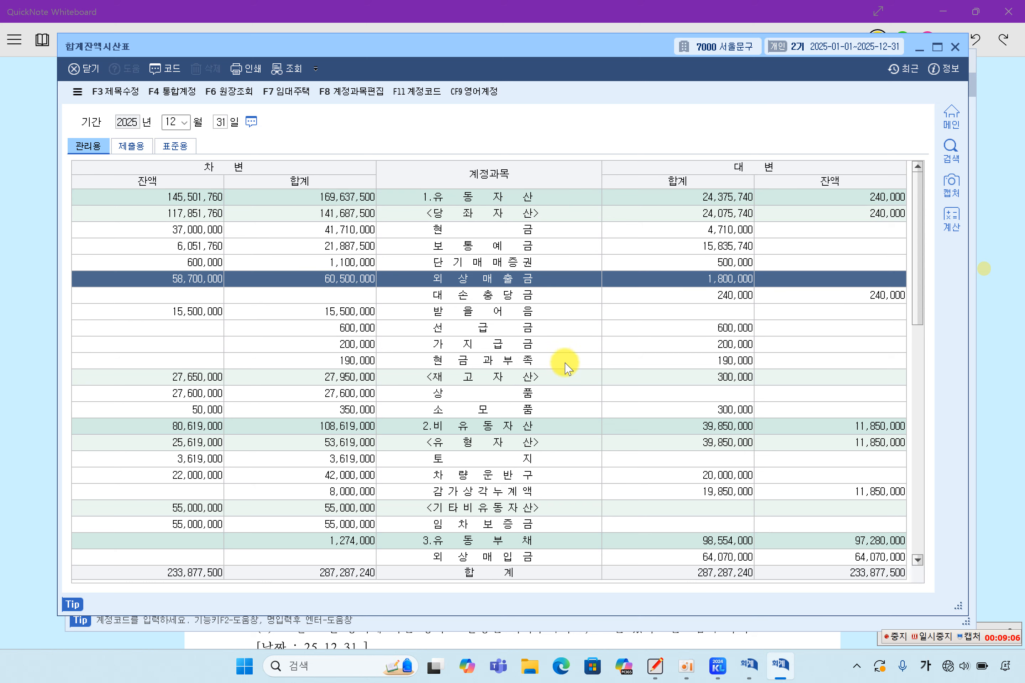
click(509, 410)
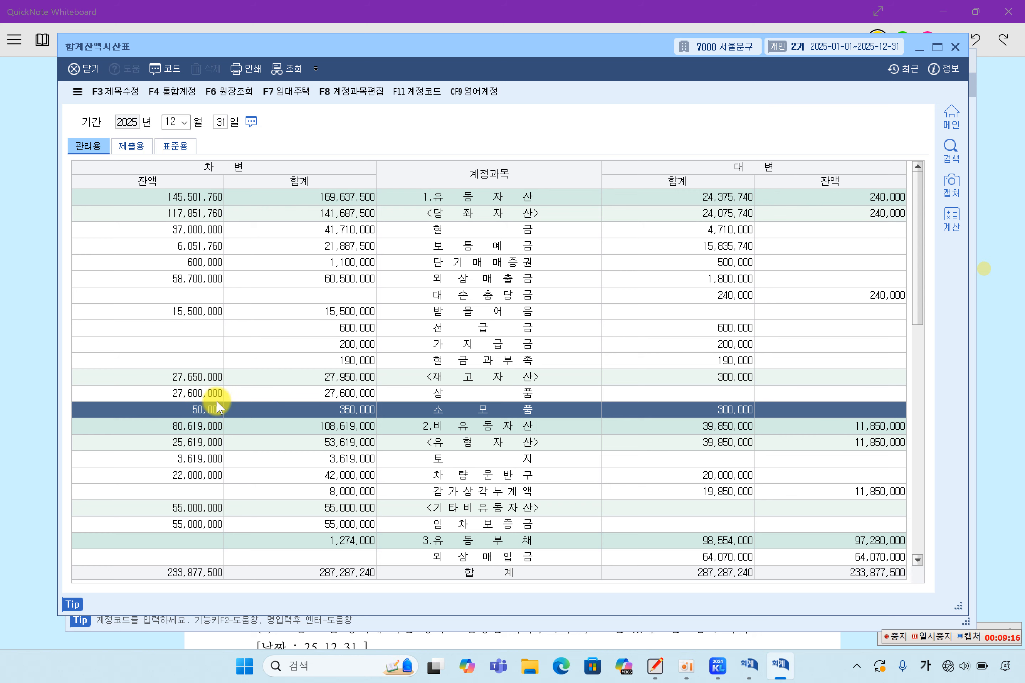
Check the 소모품비 balance under 판매비및일반관리비 in the trial balance.
scroll(251, 397, down, 6)
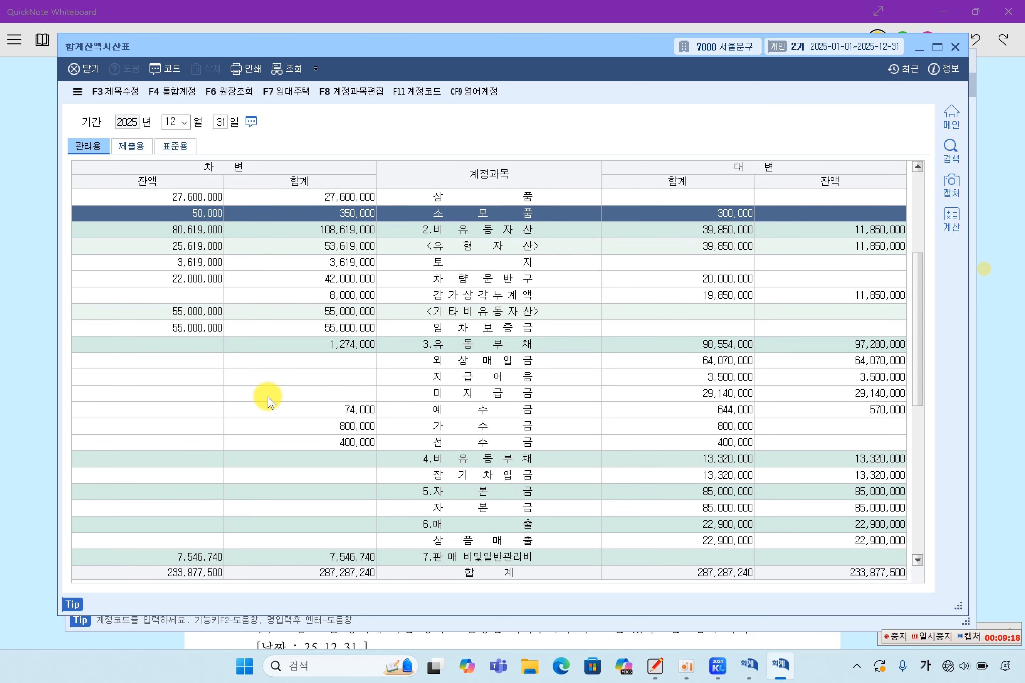
scroll(383, 397, down, 3)
click(459, 312)
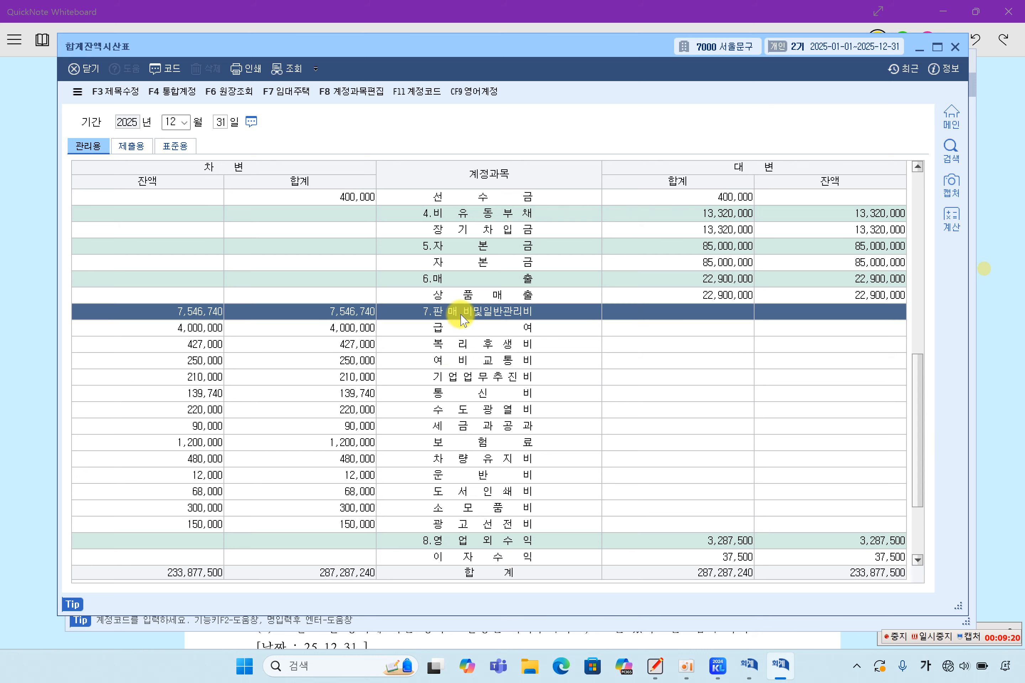
click(458, 507)
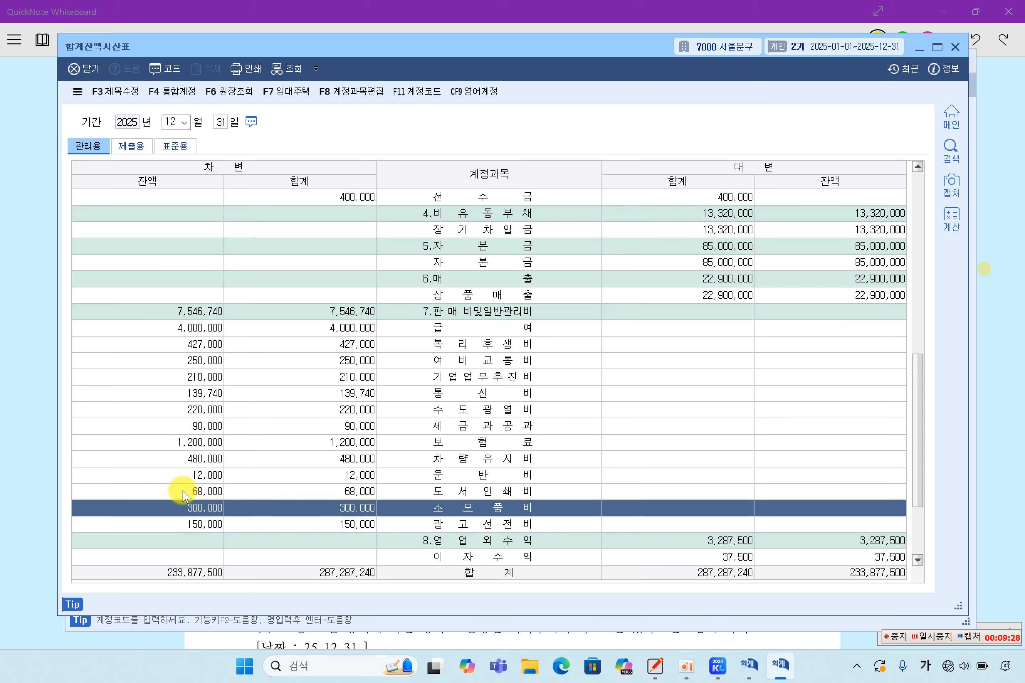
Return to QuickNote Whiteboard and move on to question (4) about the accrued 이자수익.
click(33, 395)
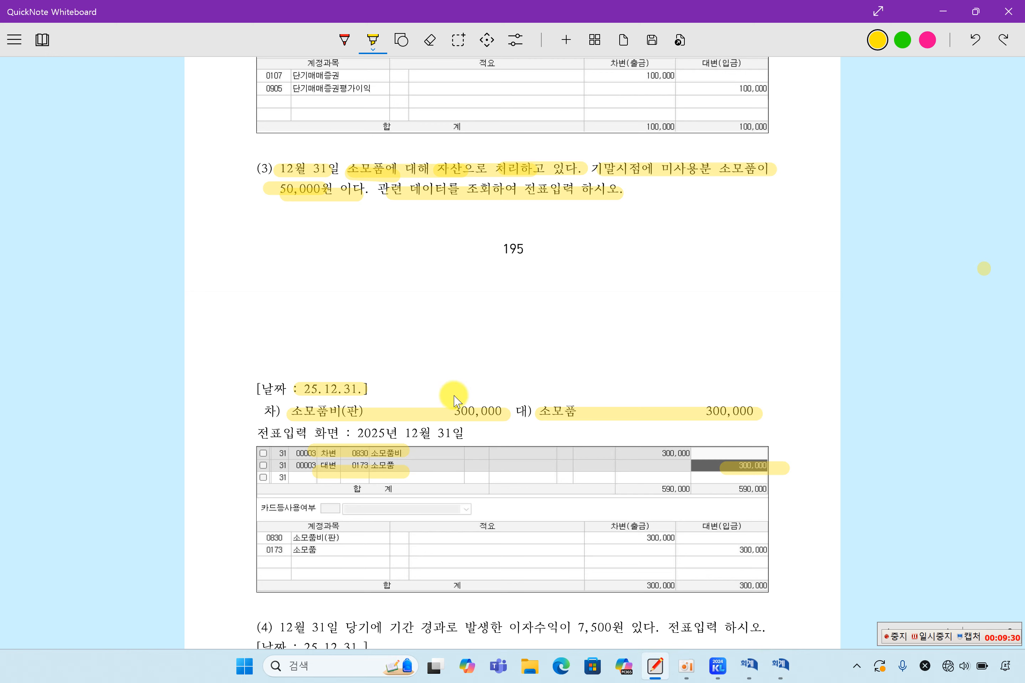
scroll(456, 401, down, 3)
scroll(456, 401, down, 3)
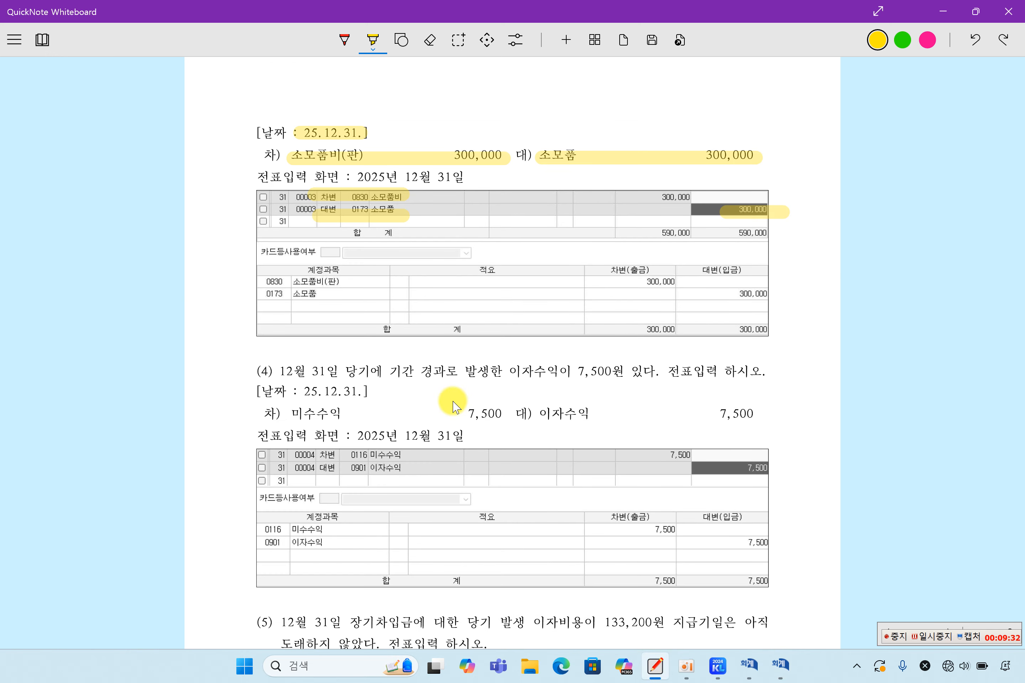
Highlight question (4)'s 12월 31일 date and the statement about 이자수익 7,500원 accrued in the current period in yellow.
scroll(455, 403, down, 3)
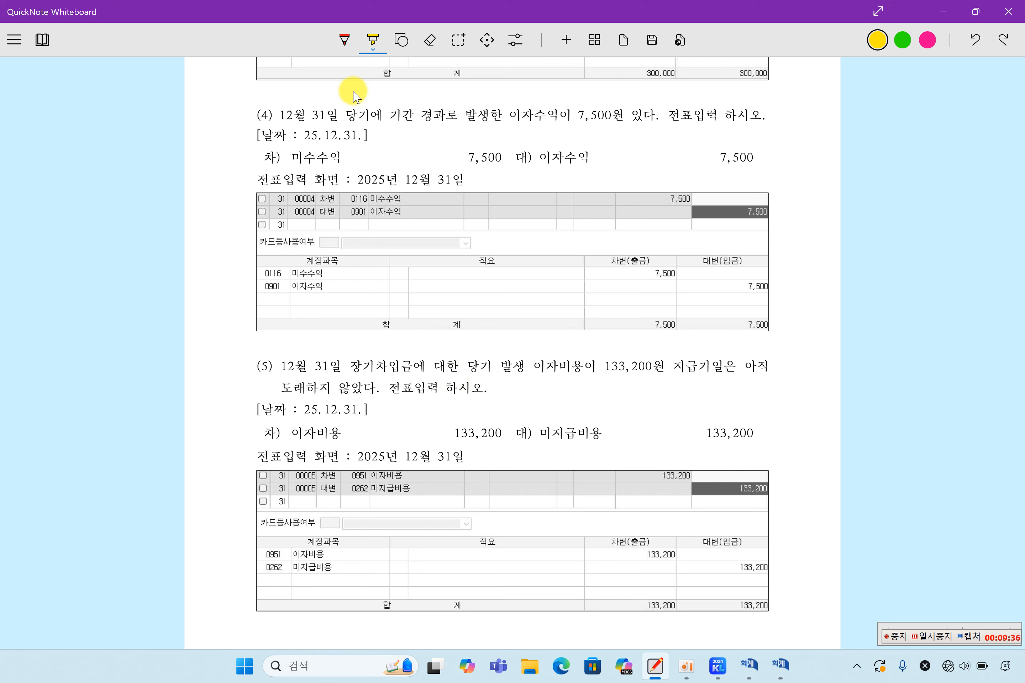
drag(286, 115, 649, 124)
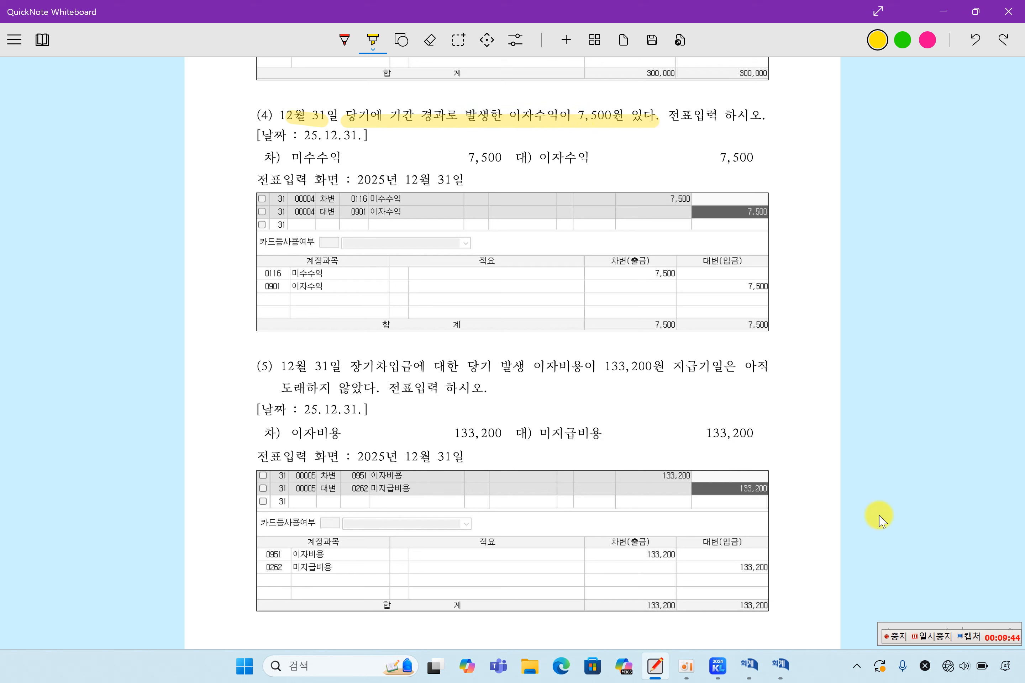
click(931, 637)
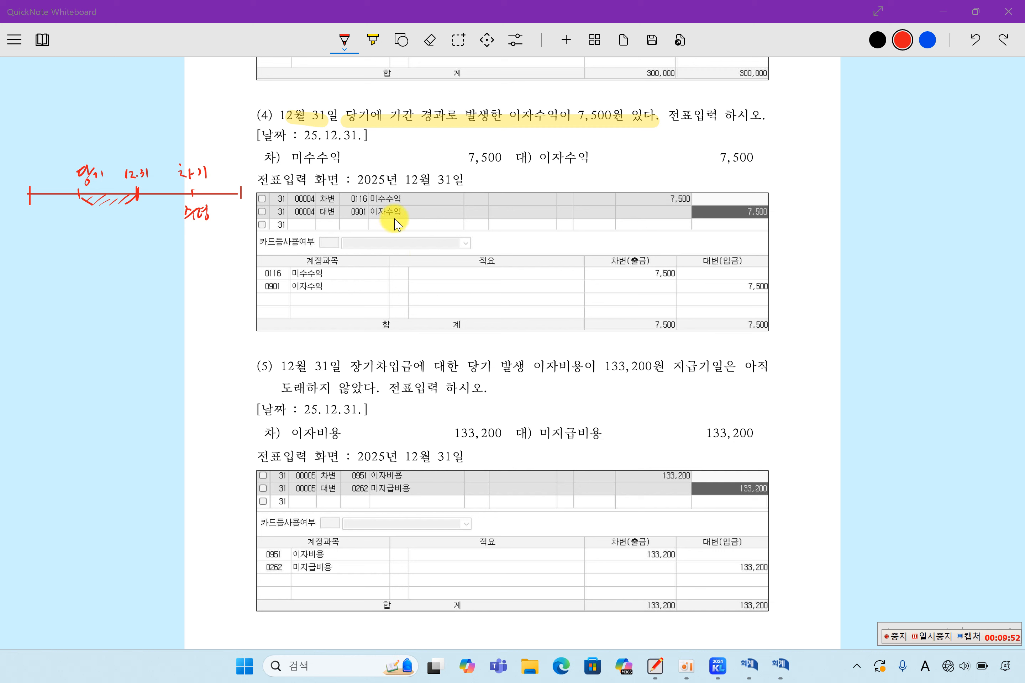
Highlight the 당기–차기 timeline in yellow, then mark its accrual period, the 12.31 label and question (4)'s 7,500원 in green.
click(373, 41)
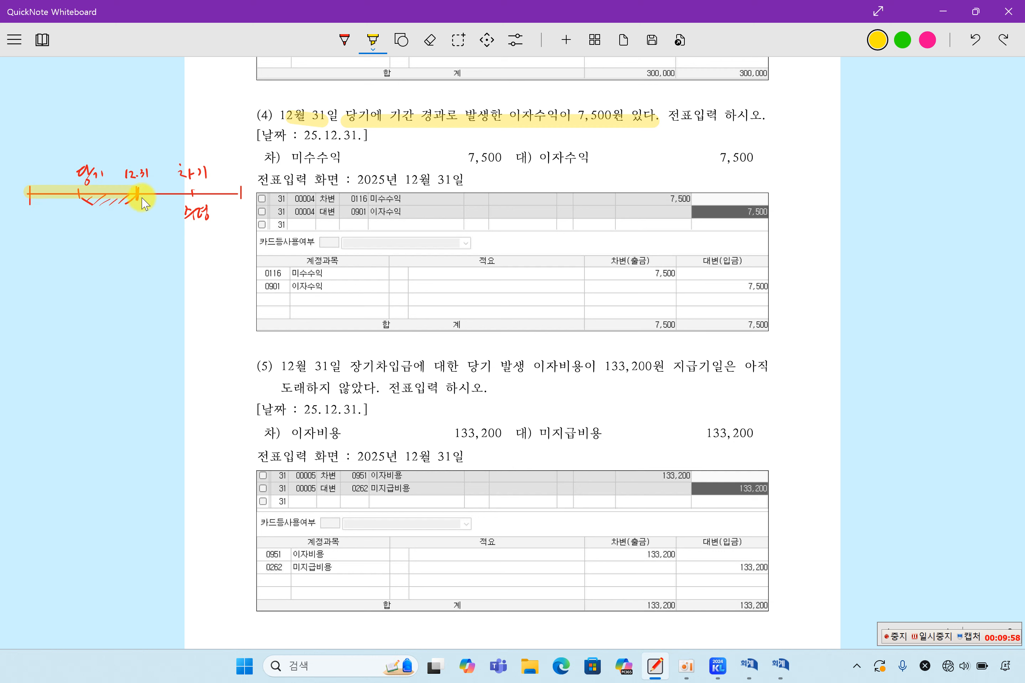
drag(175, 193, 241, 193)
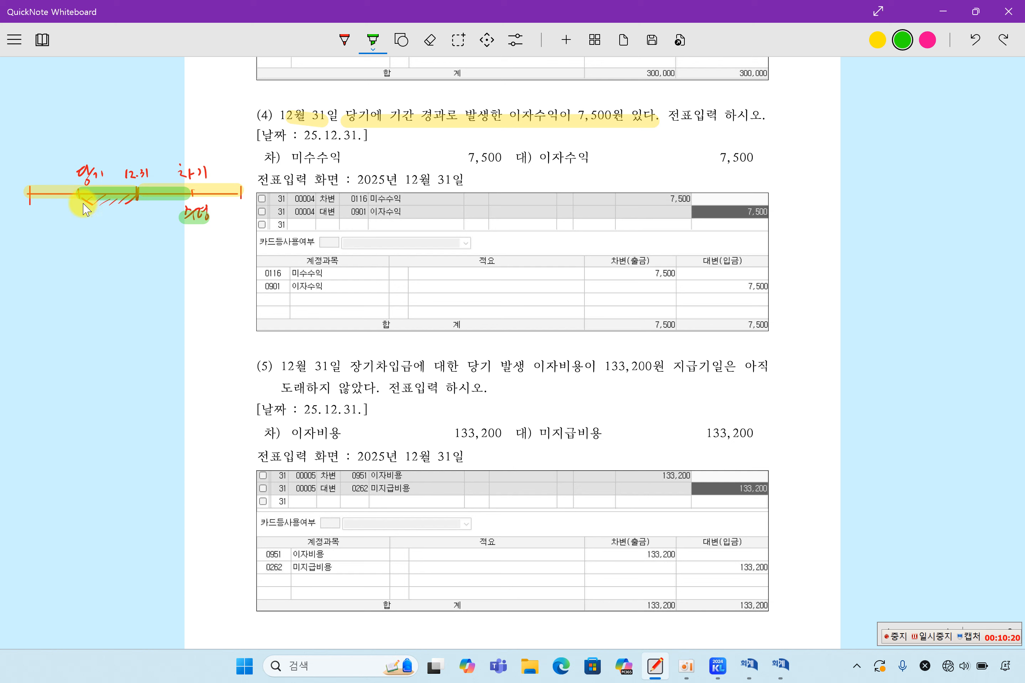
mouse_move(93, 207)
mouse_down()
mouse_move(135, 208)
mouse_move(153, 174)
mouse_up()
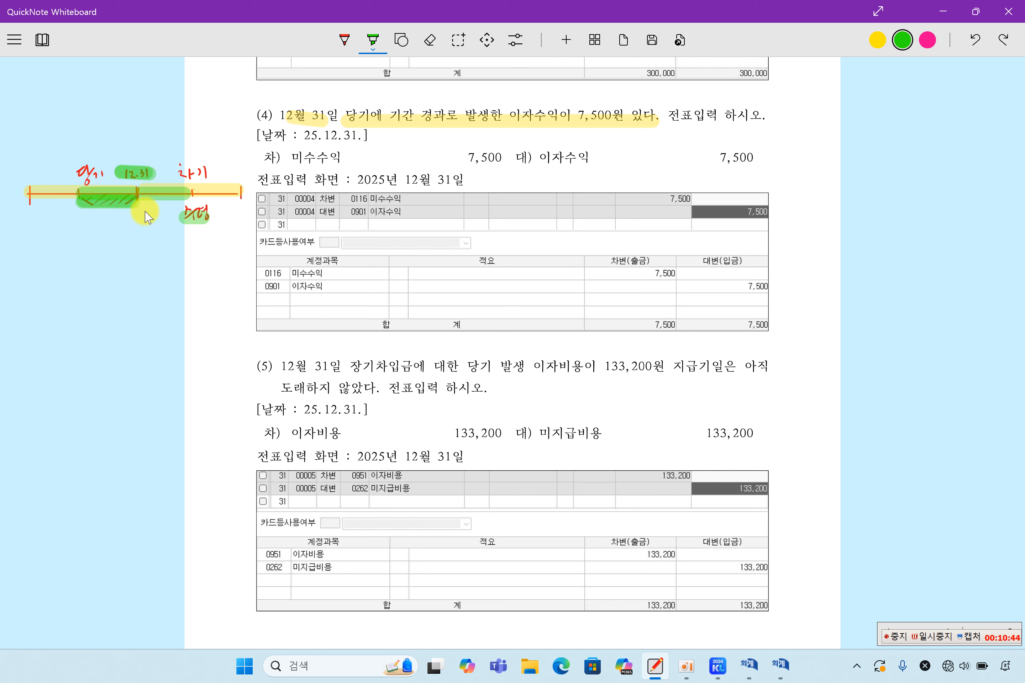
drag(574, 119, 612, 119)
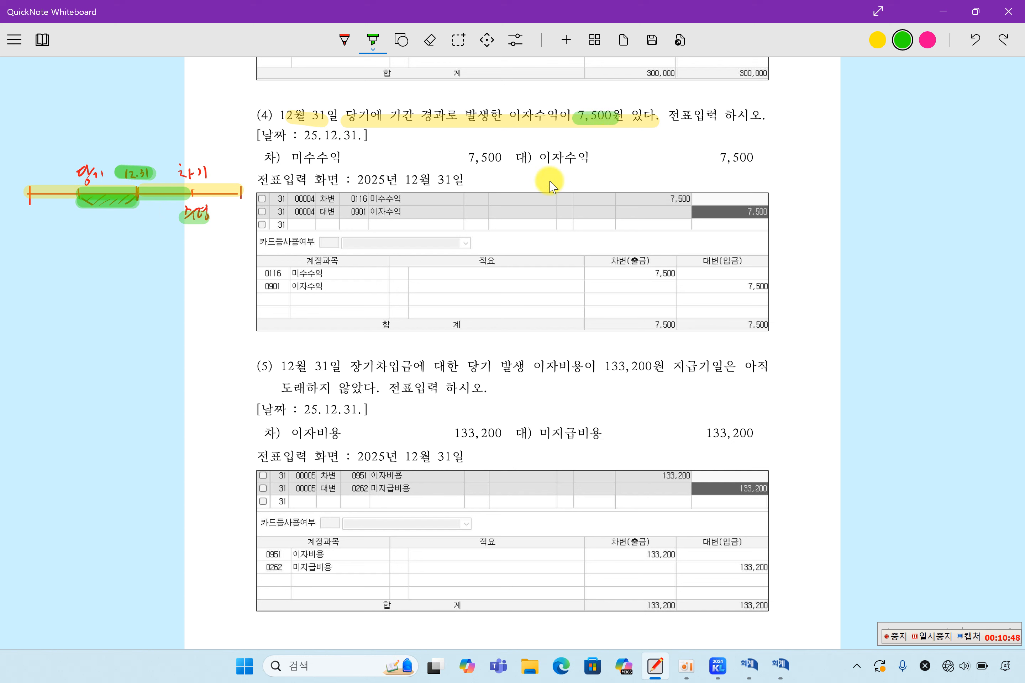
Highlight question (4)'s 25.12.31 date and its answer entry in yellow: debit 미수수익 7,500 and credit 이자수익 7,500.
click(877, 44)
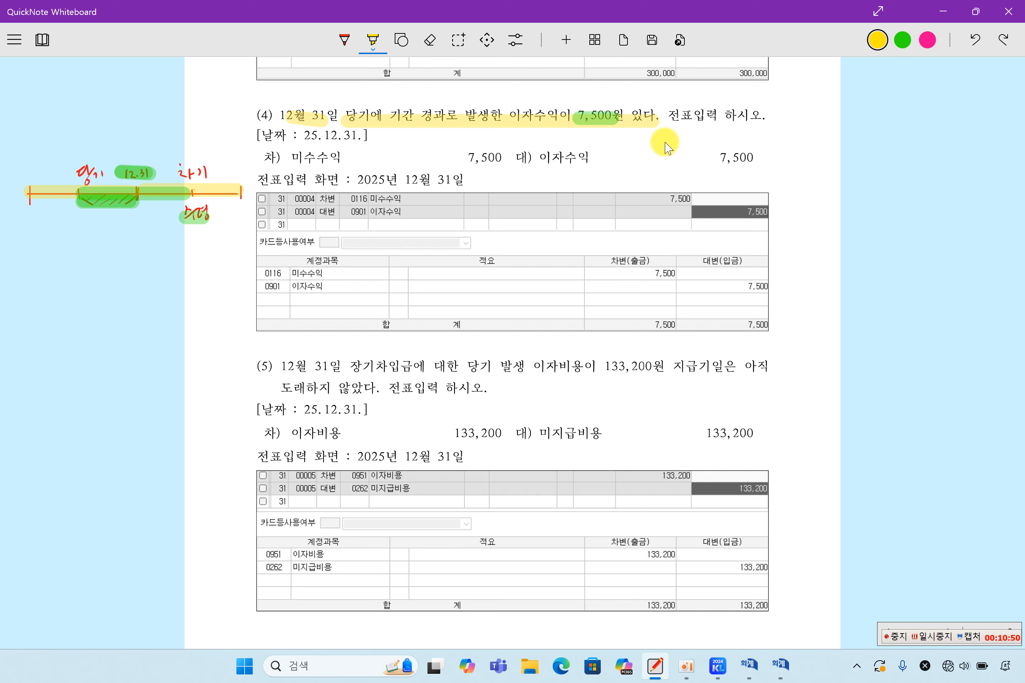
drag(271, 134, 363, 136)
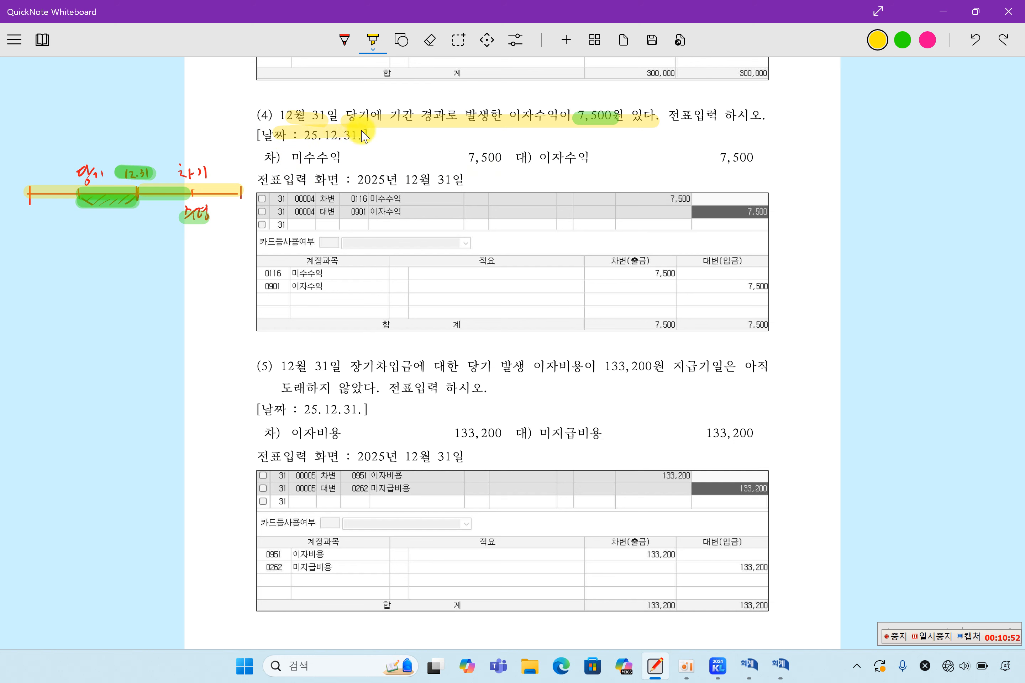
drag(542, 157, 760, 157)
drag(293, 157, 503, 158)
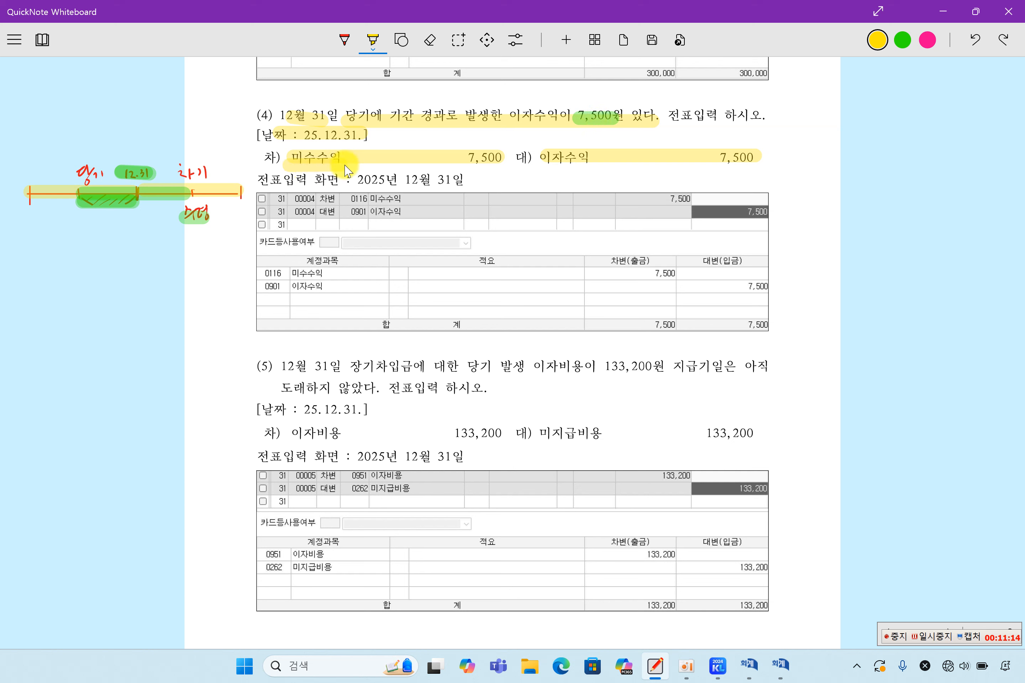
drag(545, 166, 584, 163)
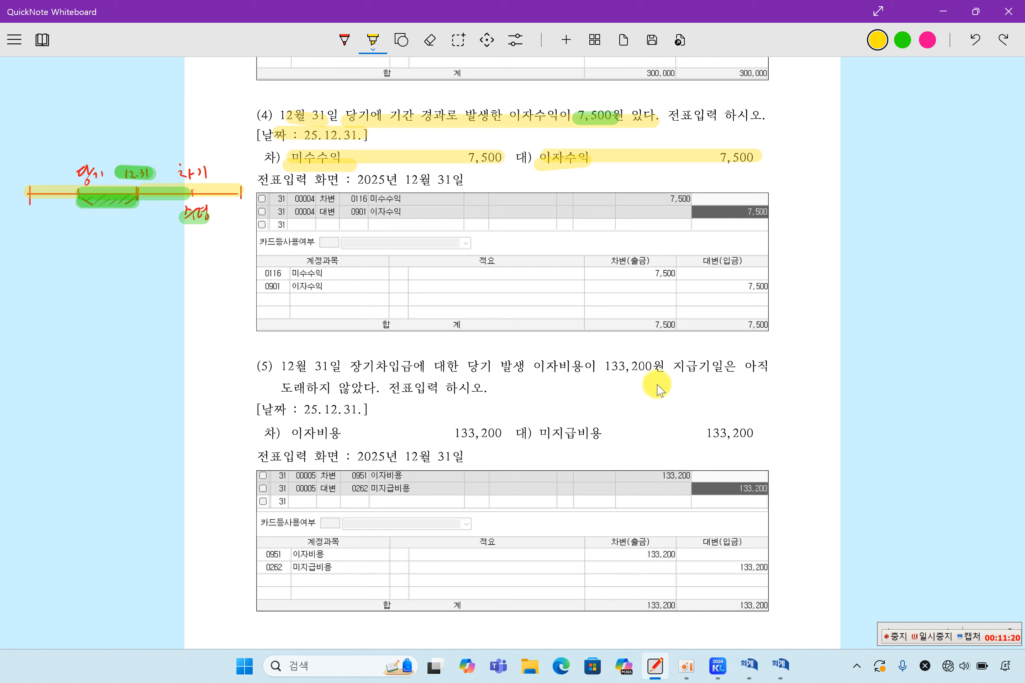
Switch to KcLep's 일반전표입력 and add a December 31 debit line for 0116 미수수익 of 7,500, searching the account codes for 미수.
click(780, 659)
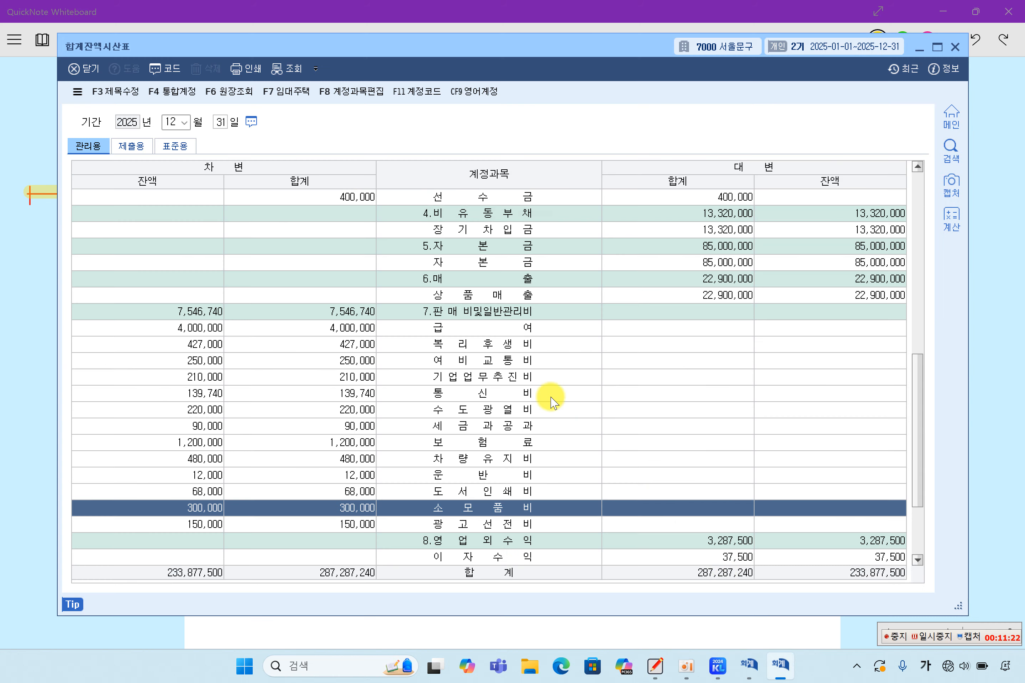
click(760, 674)
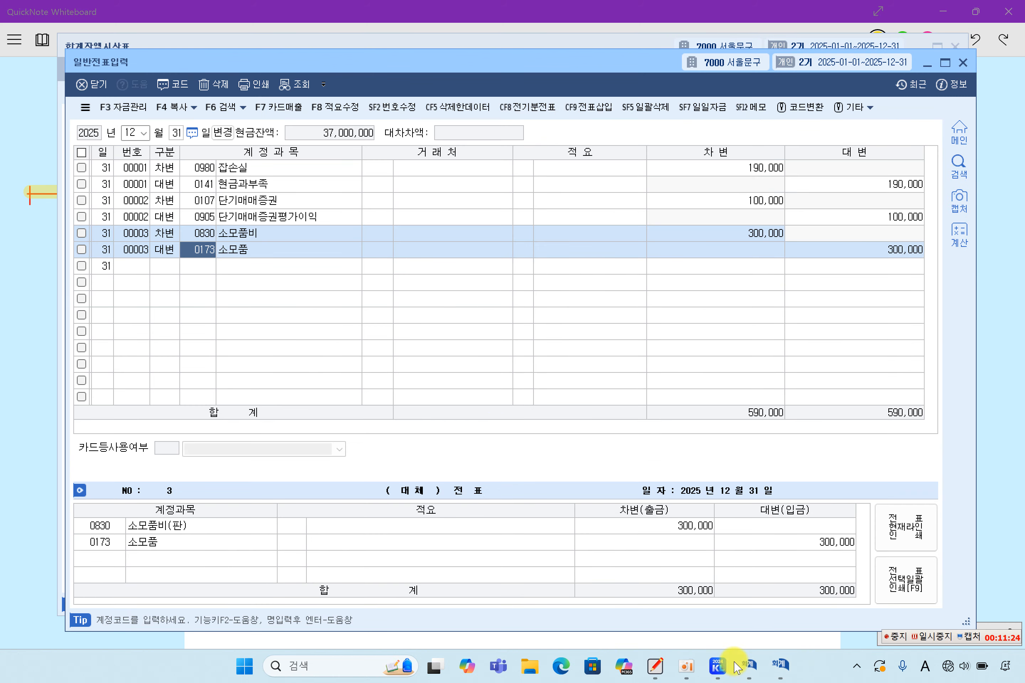
click(169, 268)
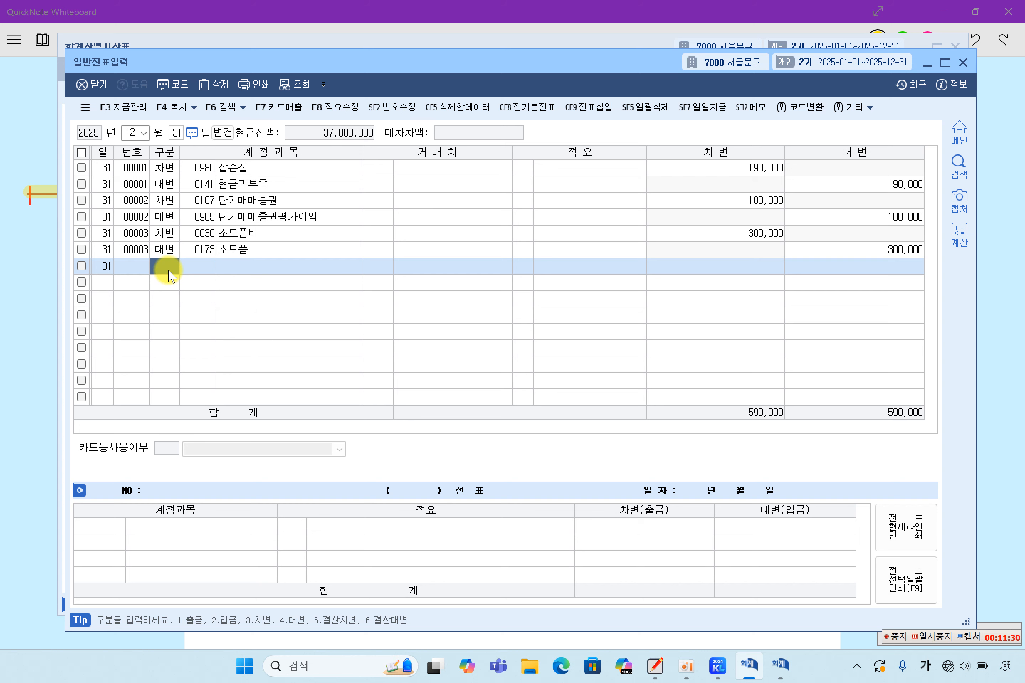
key(Return)
text(미)
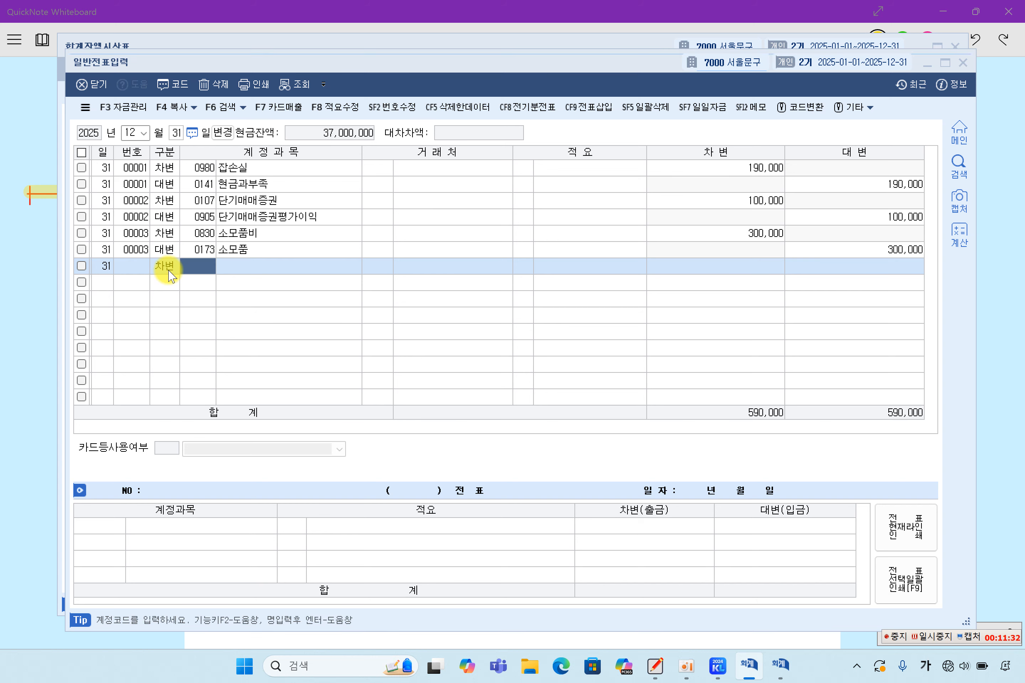
key(Return)
text(ㅅ)
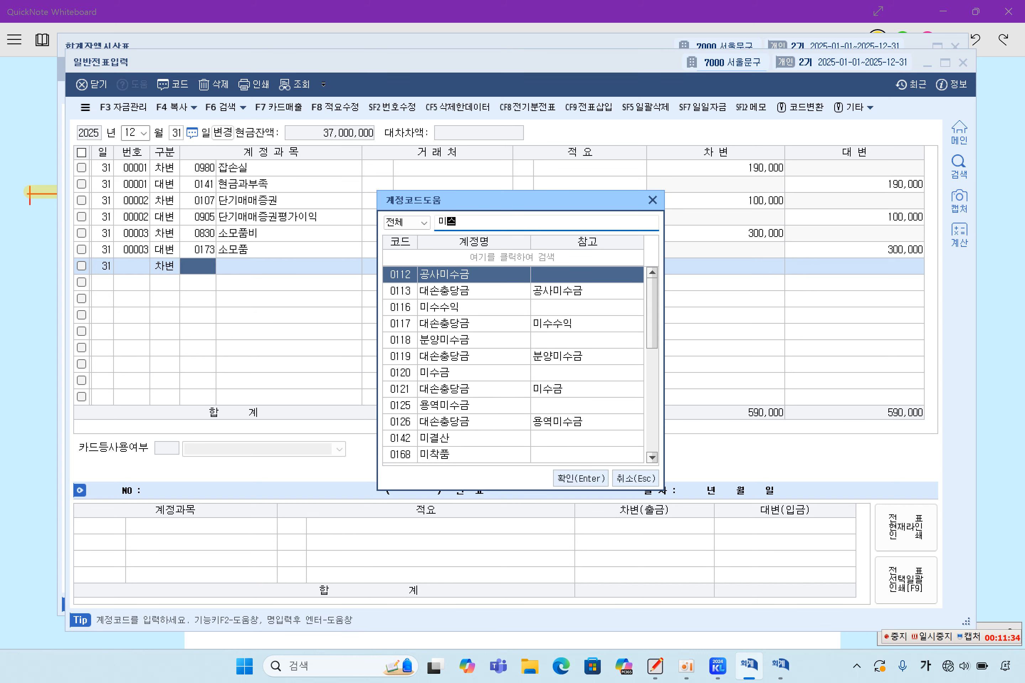
text(ㅅㅜ)
key(Return)
key(Return)
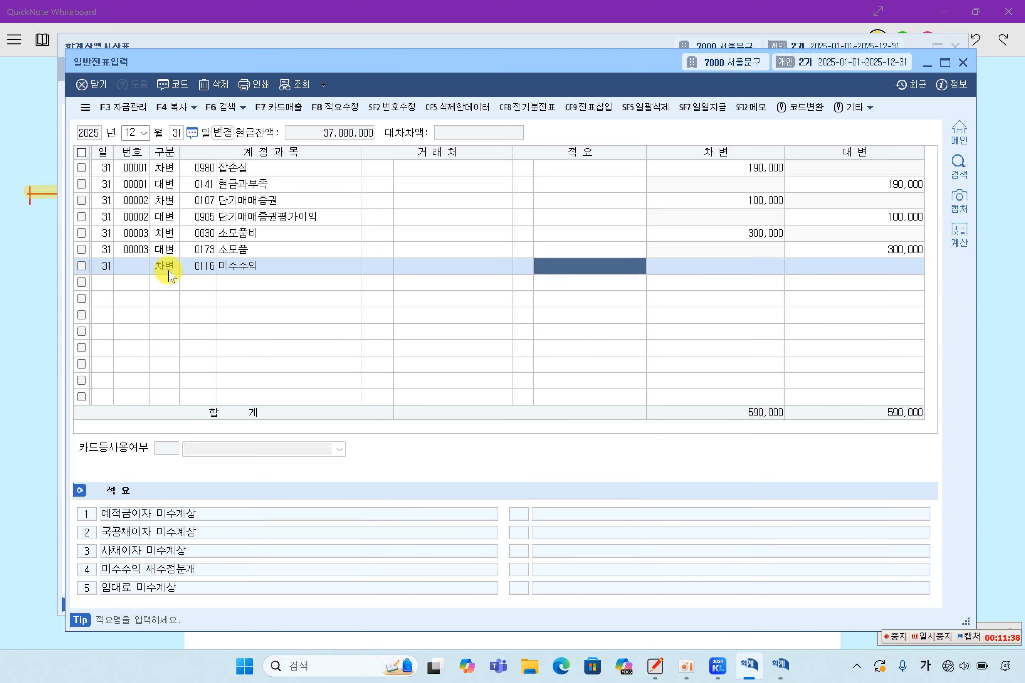
key(Return)
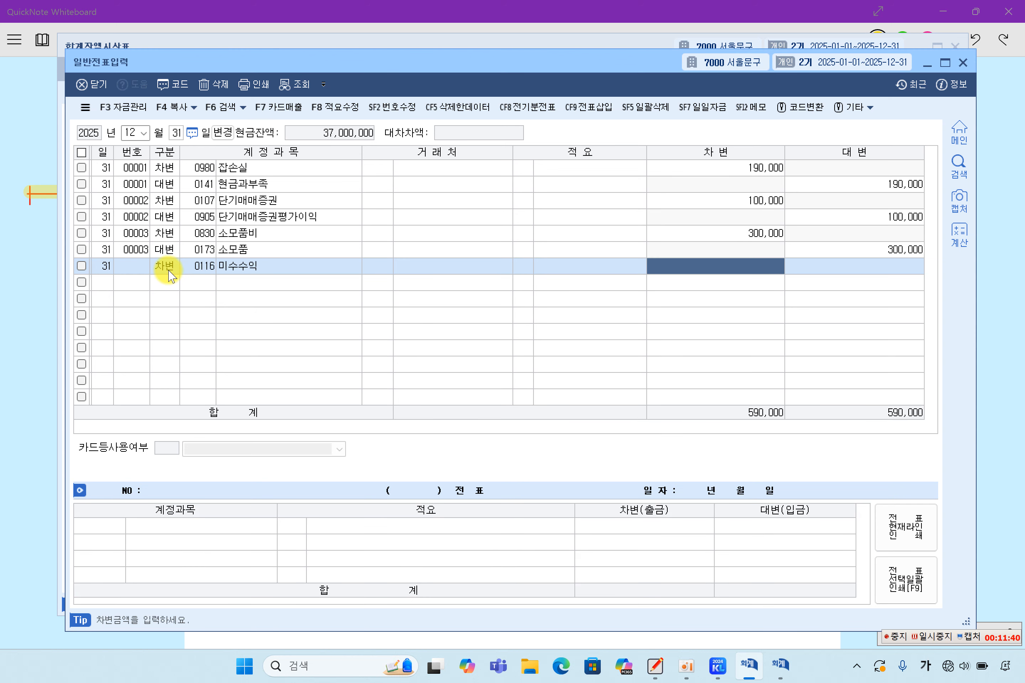
text(7,500)
key(Return)
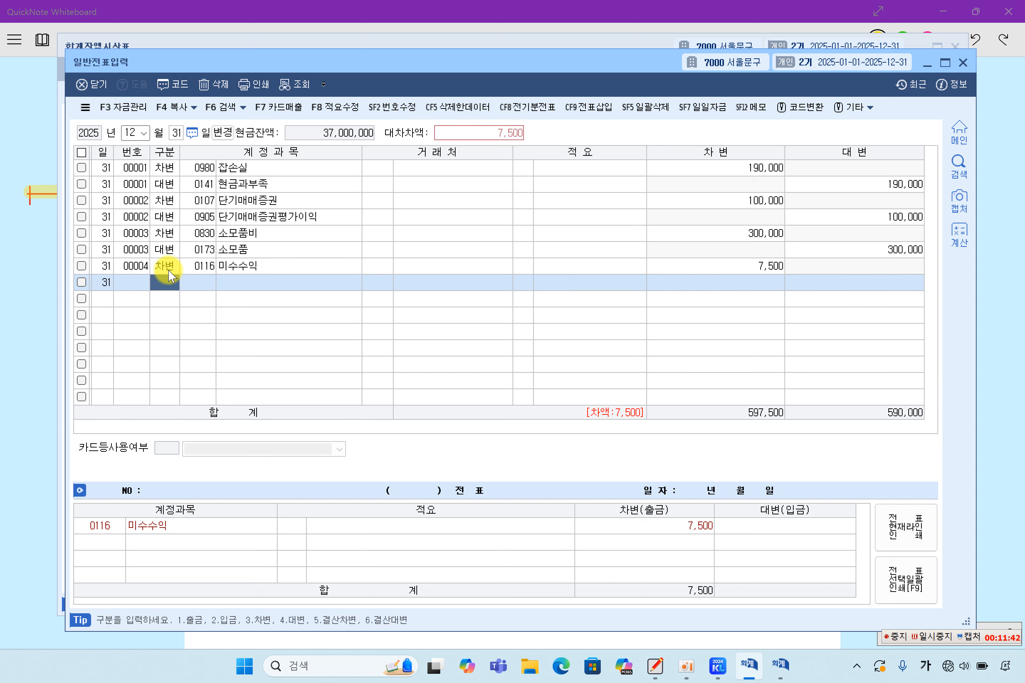
Add the matching credit line for 0901 이자수익 of 7,500 and complete the voucher.
text(4)
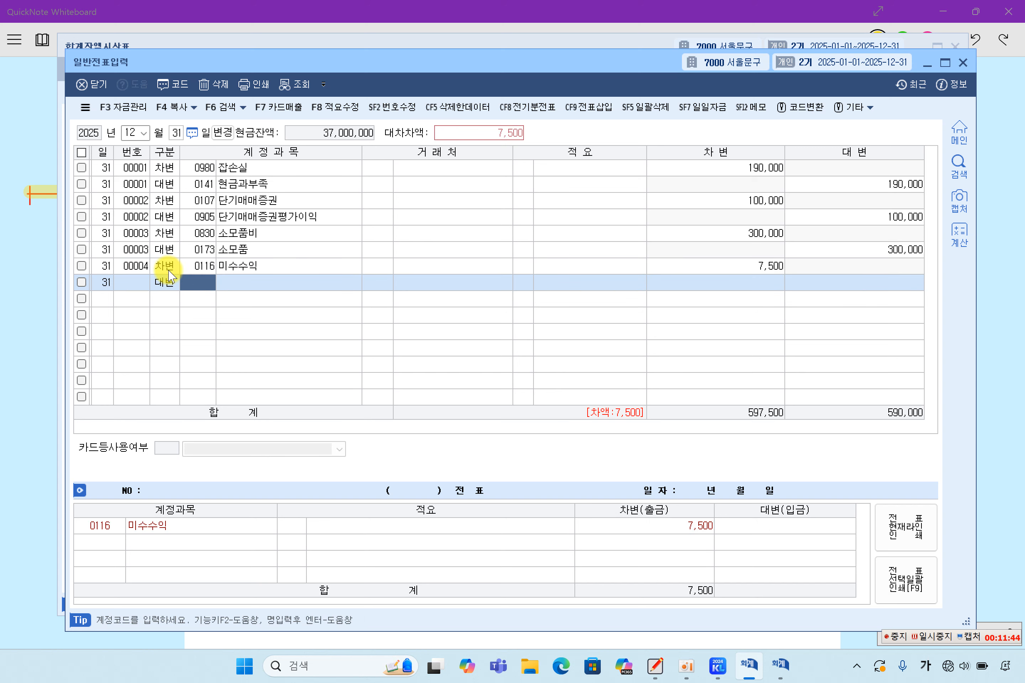
text(0901)
key(Return)
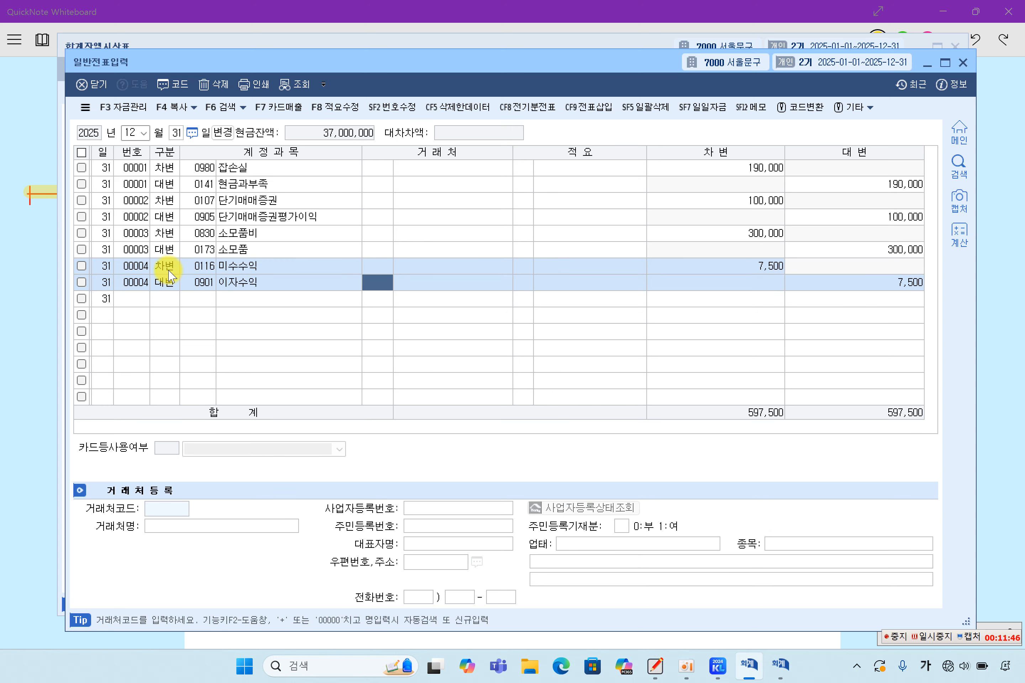
key(Return)
key(Return)
key(Return)
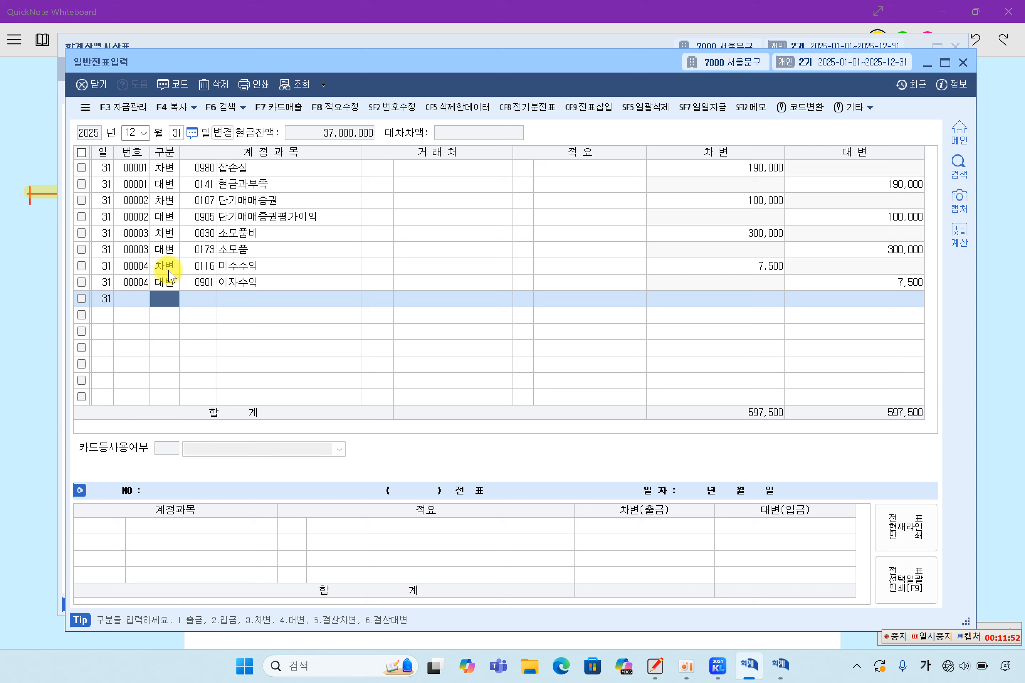
Refresh the 합계잔액시산표 for December 31, 2025 and check the 미수수익 balance under 당좌자산.
click(792, 665)
click(276, 77)
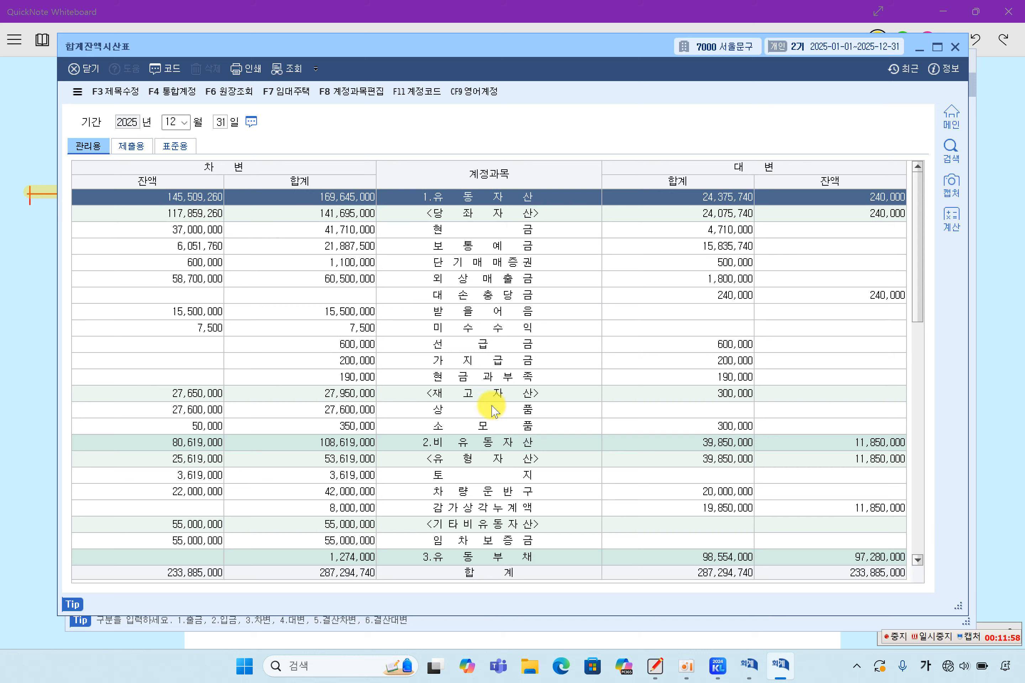
click(446, 295)
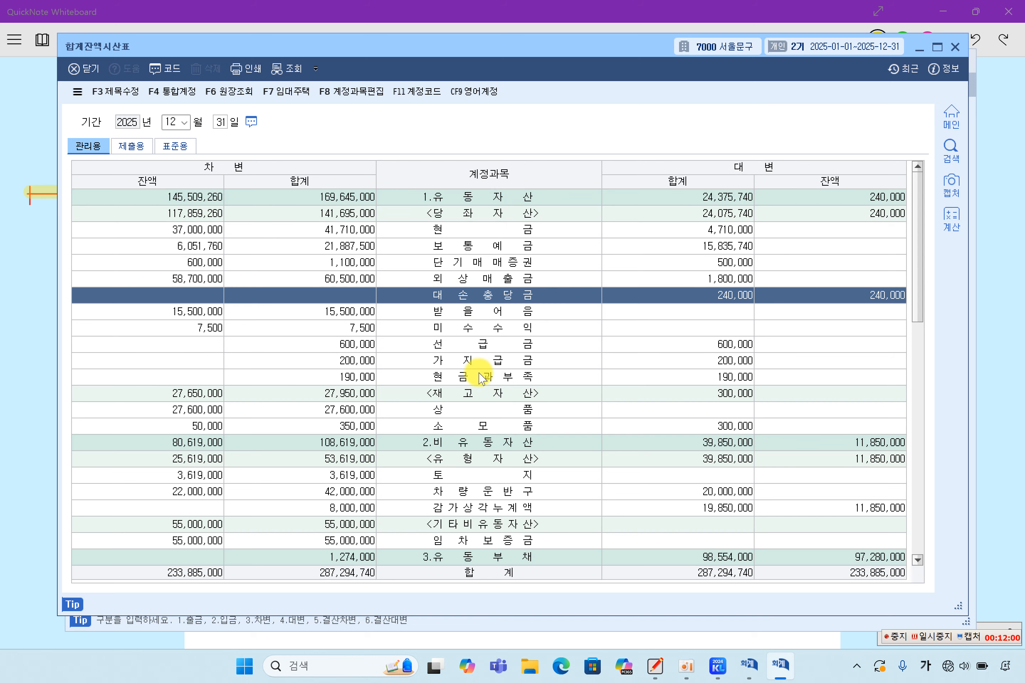
scroll(481, 377, down, 1)
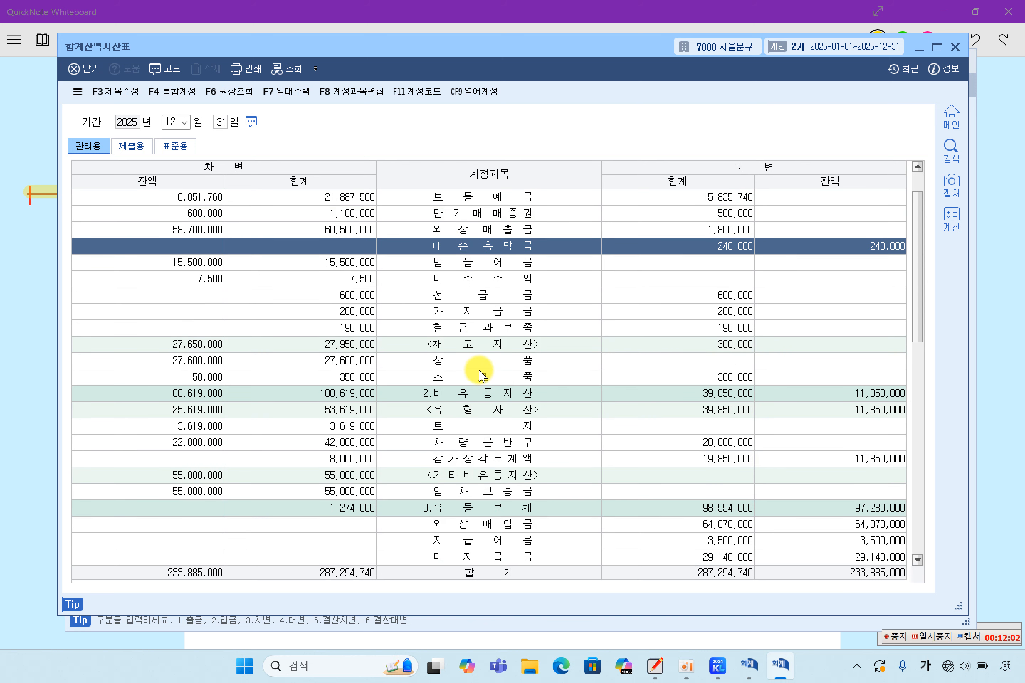
click(465, 281)
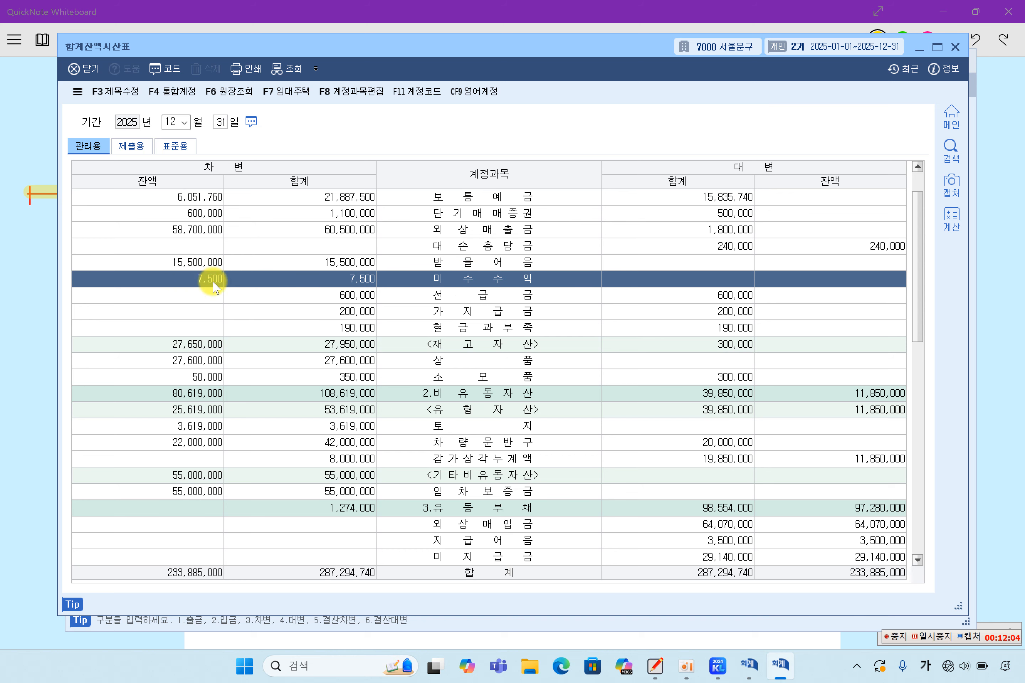
Check the 이자수익 balance under 영업외수익 and inspect the December 31 entry in its account ledger, then close the ledger.
scroll(534, 414, down, 10)
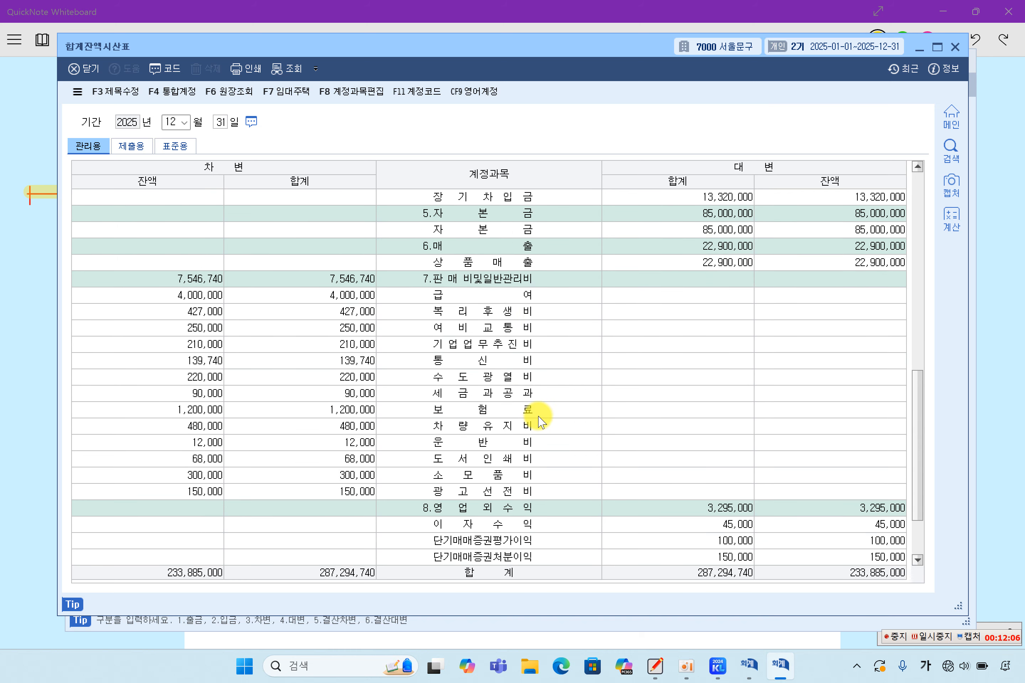
click(483, 443)
click(490, 459)
double_click(696, 471)
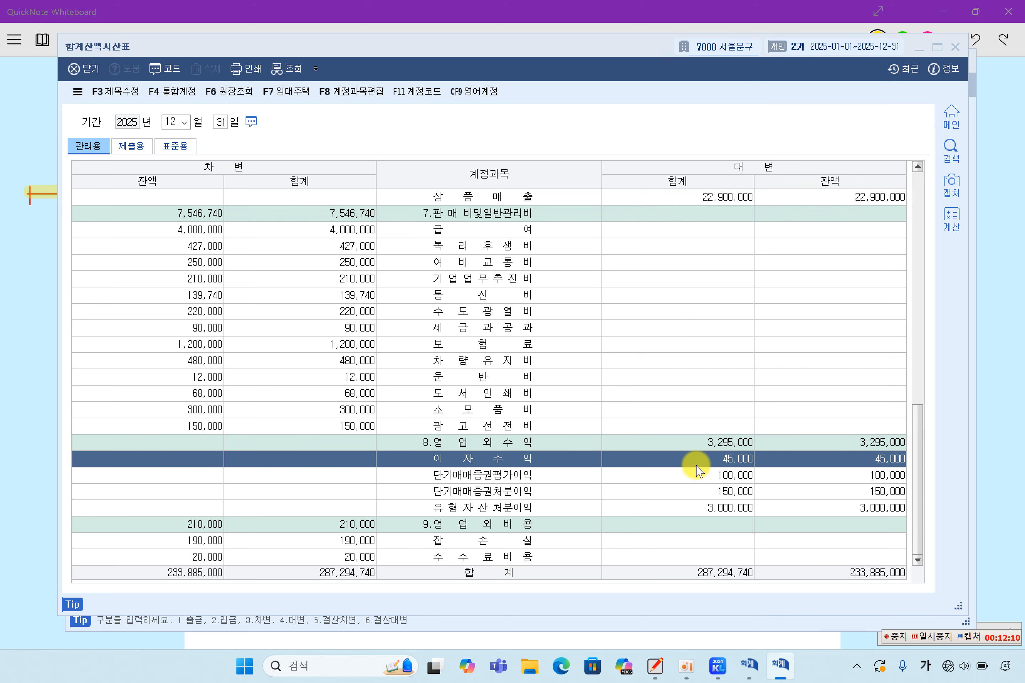
click(719, 226)
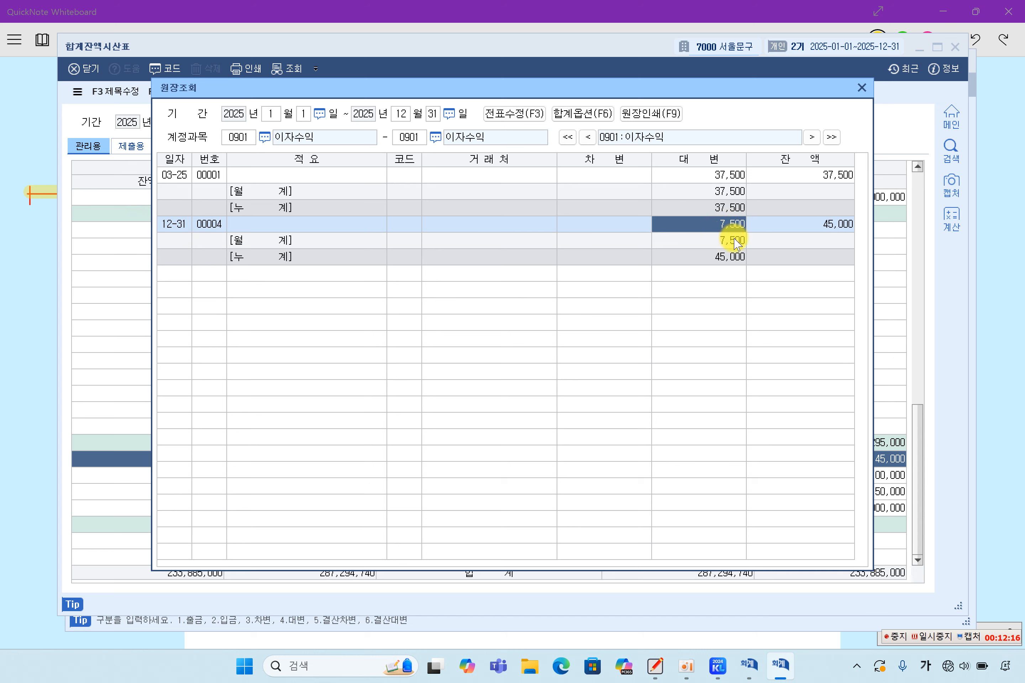
click(861, 89)
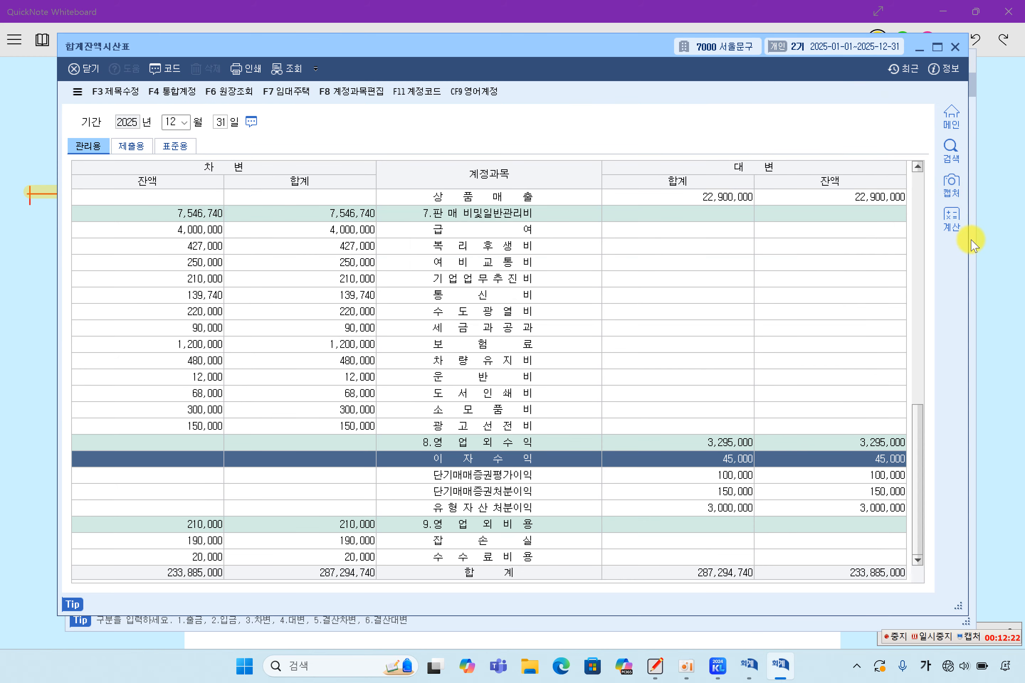
Return to QuickNote Whiteboard and highlight question (5) in yellow, emphasizing the 당기 발생 이자비용 of 133,200원 and the unreached payment date.
key(alt+Tab)
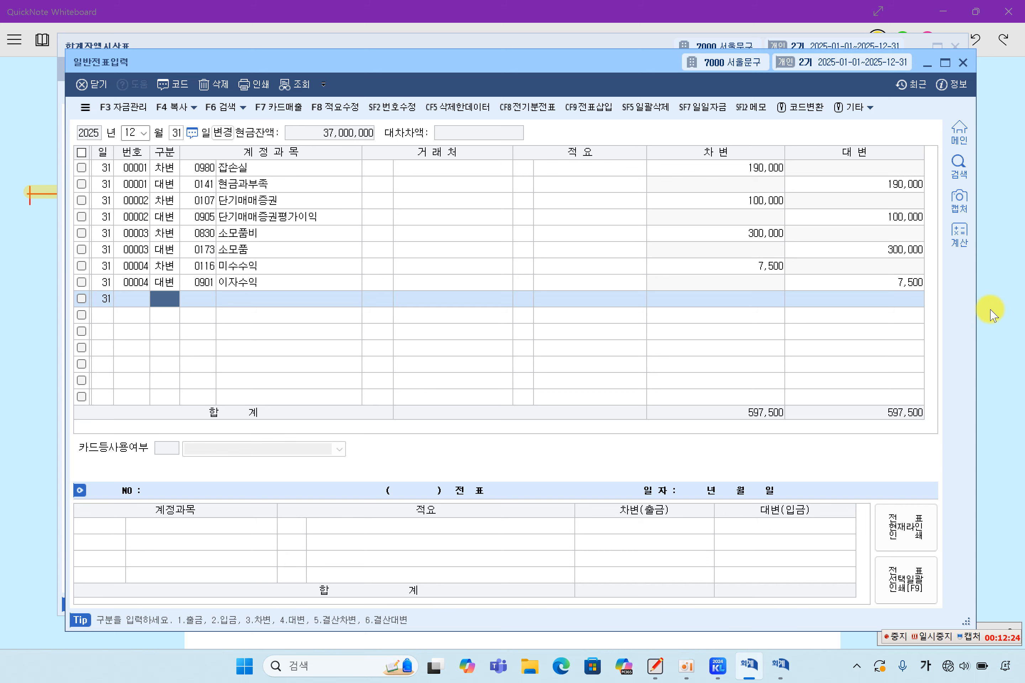
key(alt+Tab)
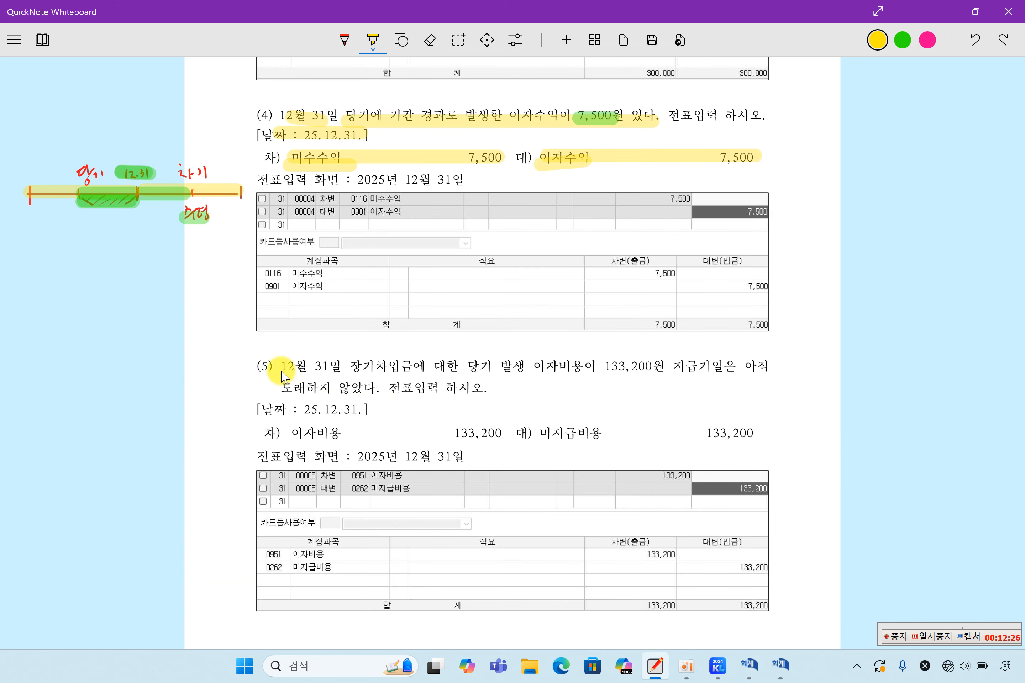
drag(281, 369, 769, 372)
drag(283, 390, 370, 390)
drag(491, 373, 662, 373)
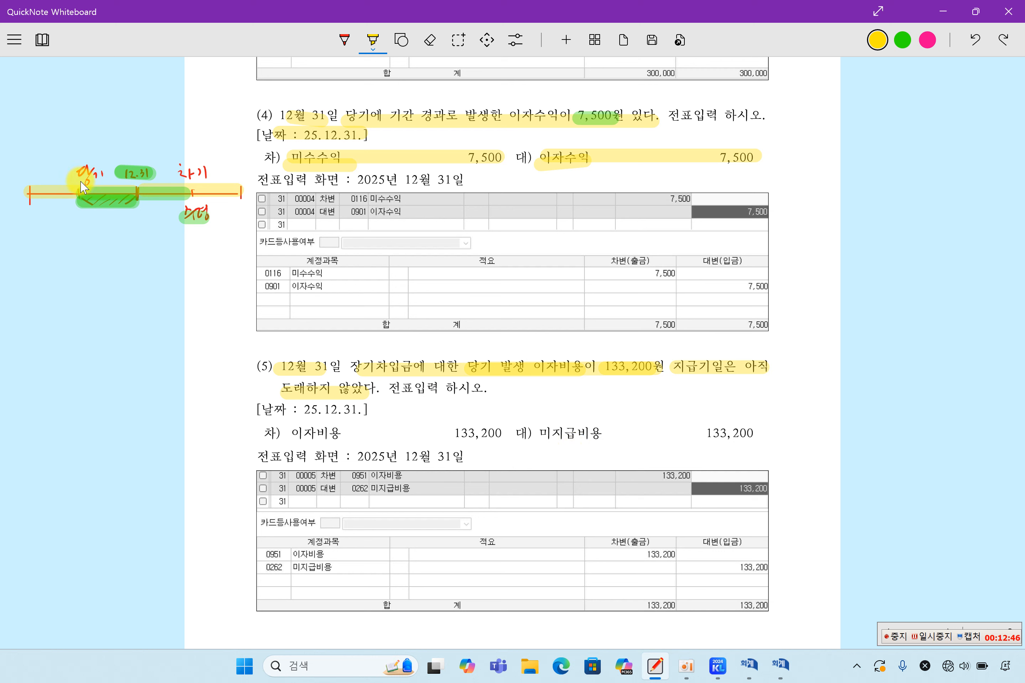
Highlight the timeline span from 당기 to 차기 in green and erase the handwritten 수령 label below it.
click(901, 43)
drag(84, 201, 191, 196)
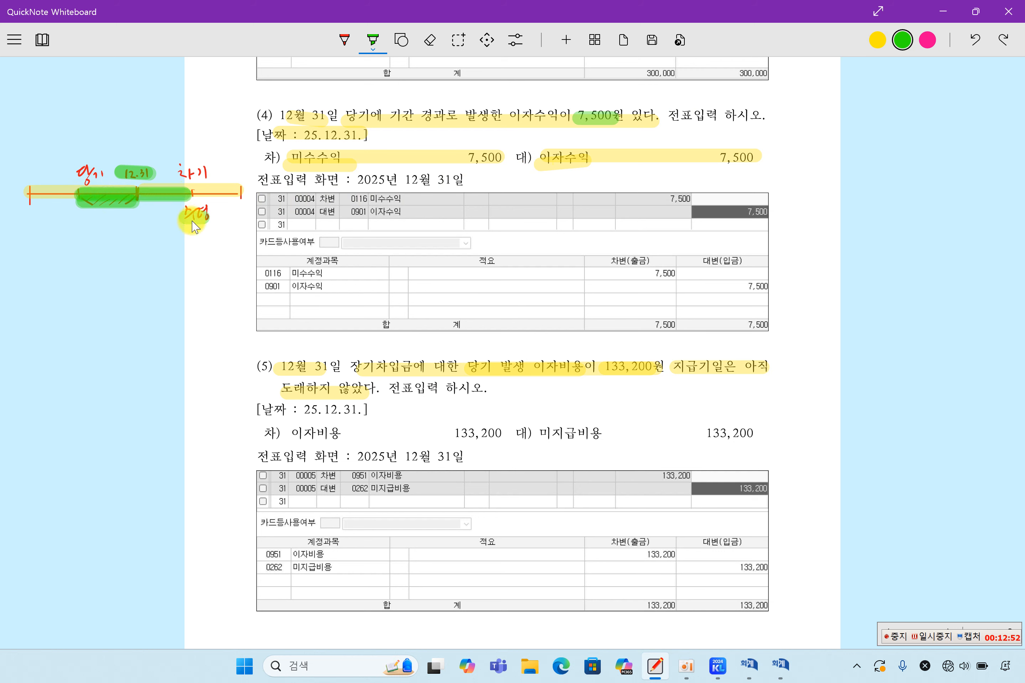
click(430, 41)
mouse_move(228, 217)
mouse_down()
mouse_move(183, 227)
mouse_move(198, 200)
mouse_up()
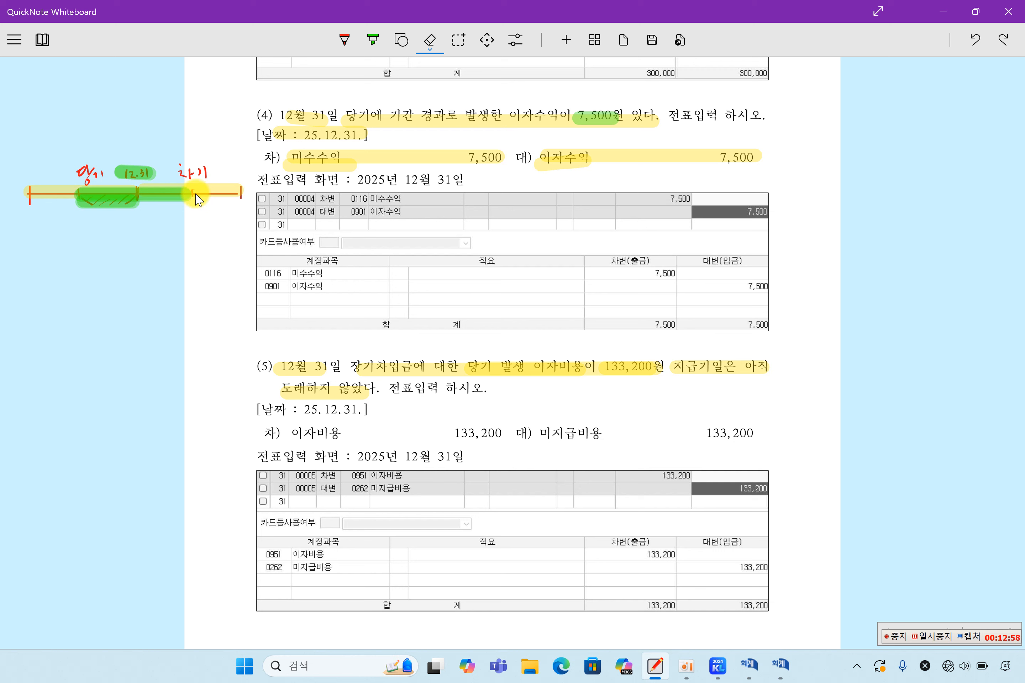
Shade the hatched 당기 portion of the timeline up to 12.31 in green and overlay it with pink highlighter.
click(373, 40)
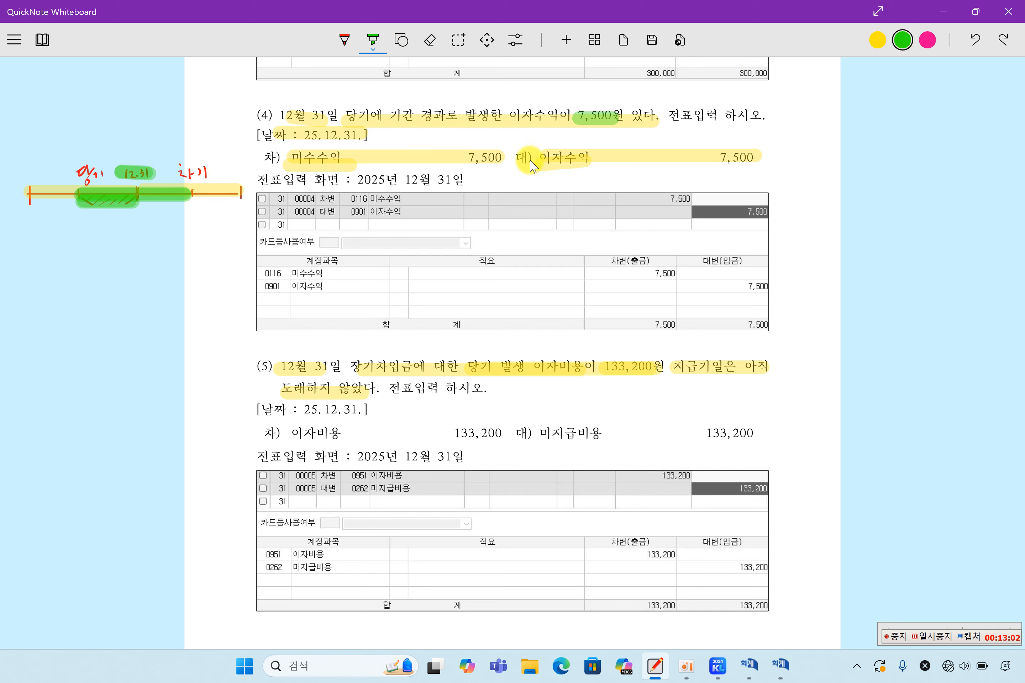
drag(79, 201, 132, 202)
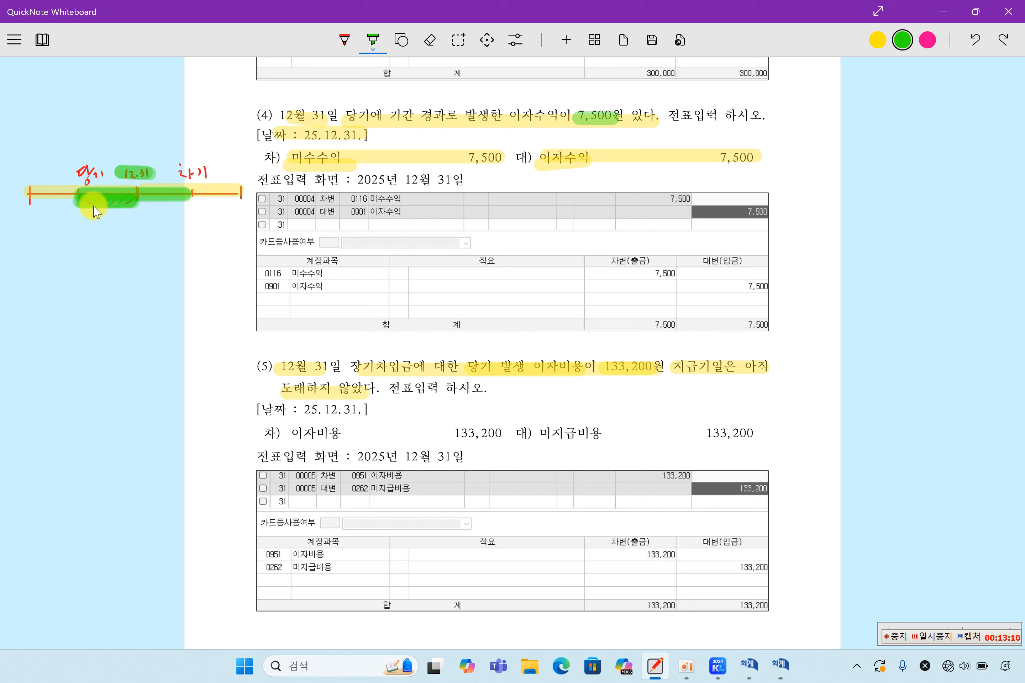
click(927, 40)
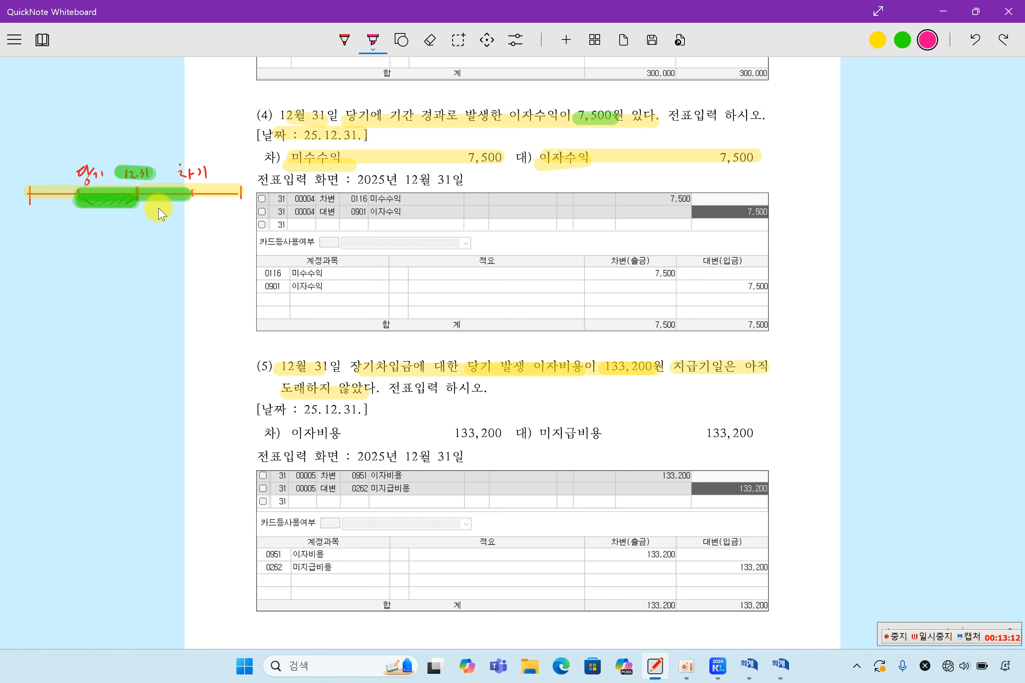
mouse_move(80, 201)
mouse_down()
mouse_move(131, 207)
mouse_move(116, 204)
mouse_up()
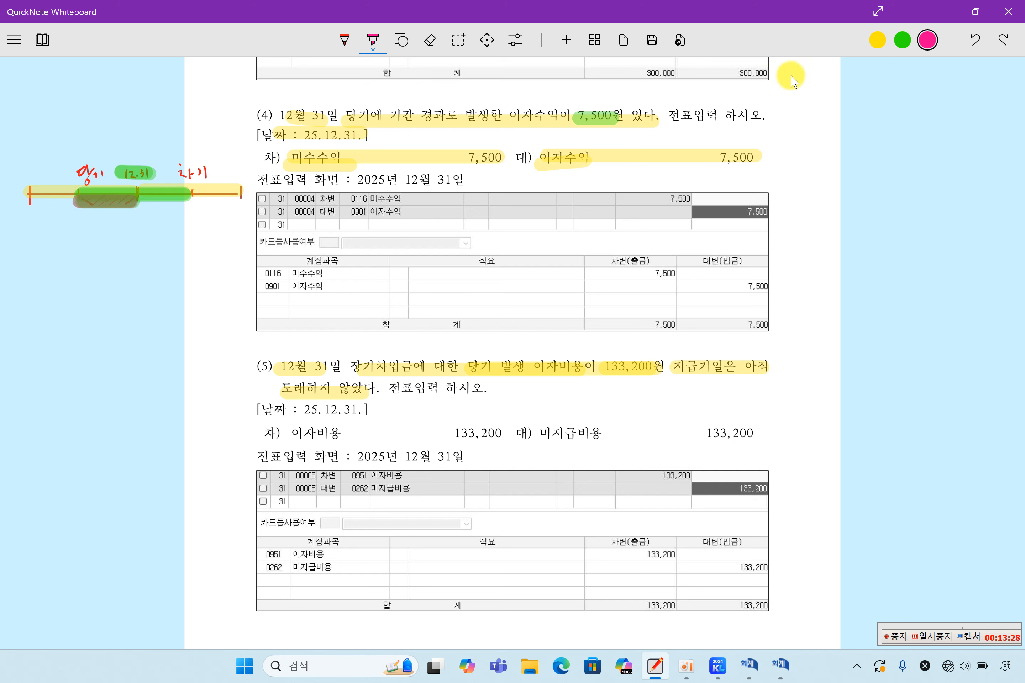
Highlight question (5)'s entry in yellow, debit 이자비용 133,200 and credit 미지급비용 133,200, and re-emphasize the 지급기일은 아직 wording.
click(877, 40)
drag(291, 436, 503, 436)
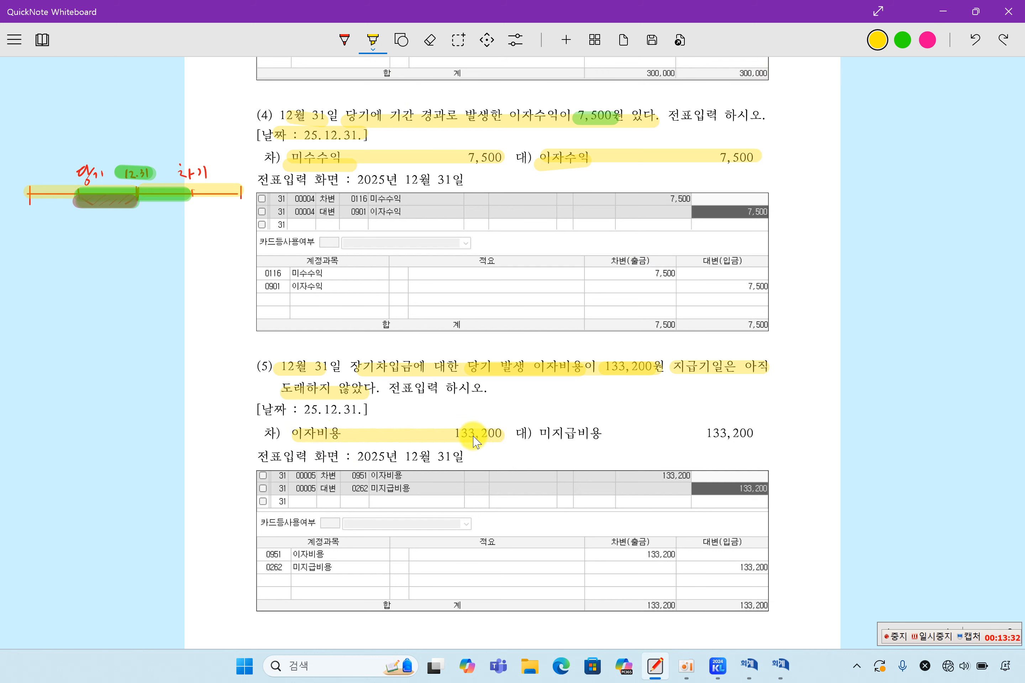
drag(673, 368, 778, 367)
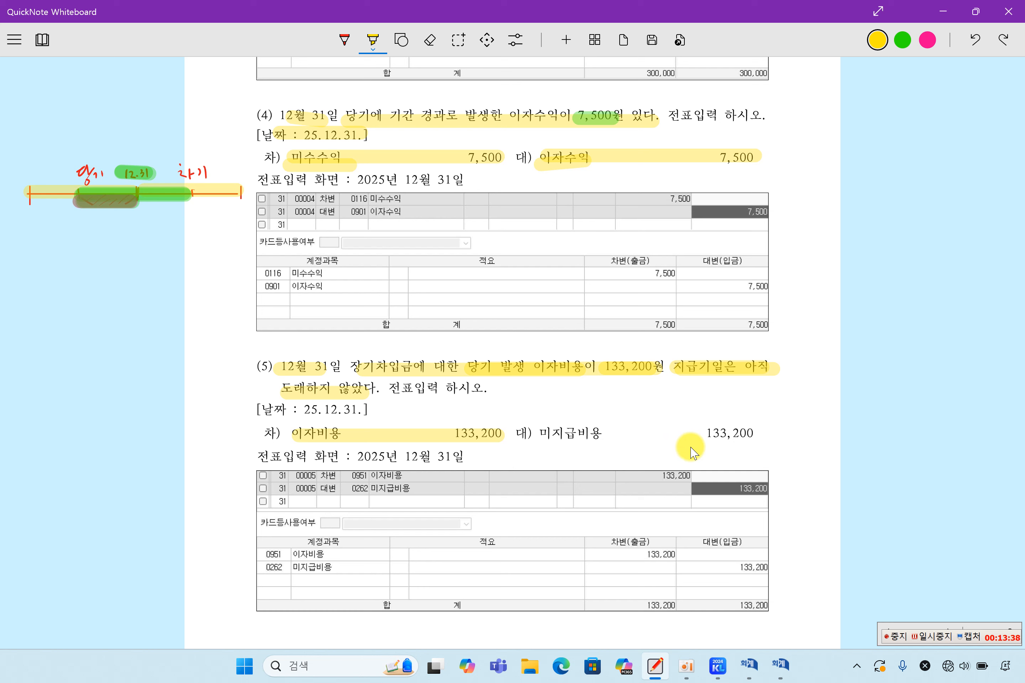
drag(559, 440, 759, 434)
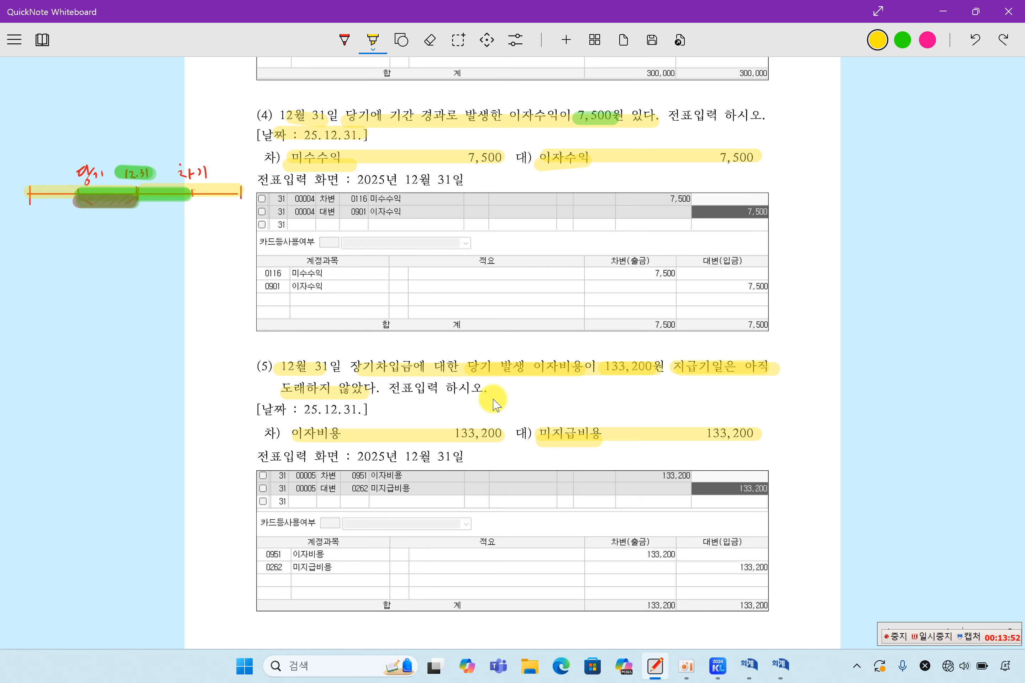
Switch to KcLep's 일반전표입력 and enter a December 31 차변 line for 0951 이자비용 of 133,200.
click(781, 673)
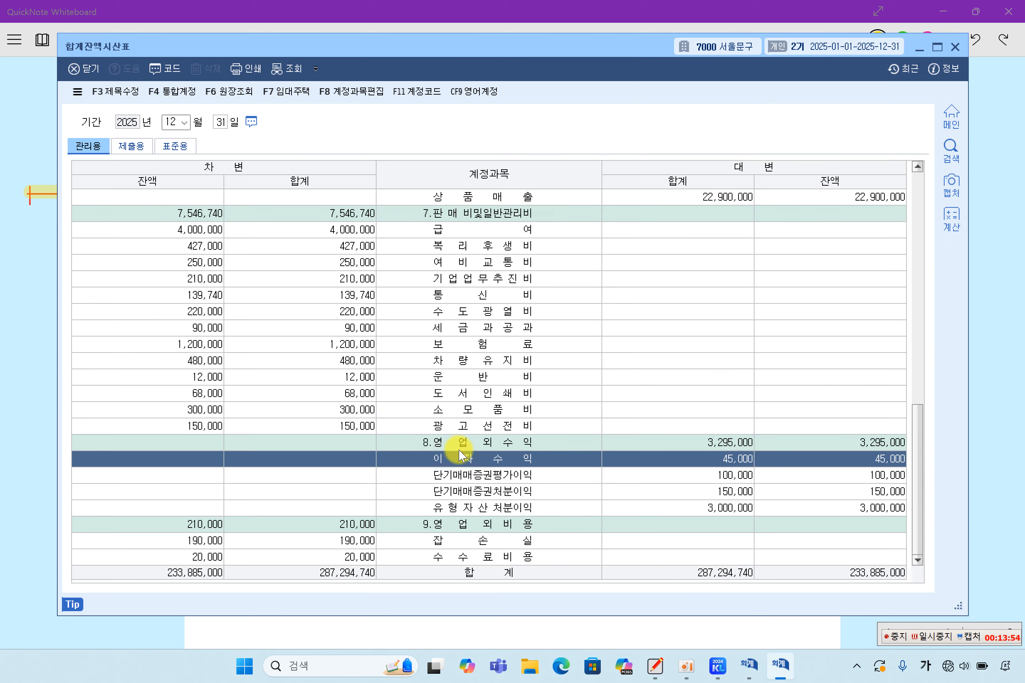
click(748, 665)
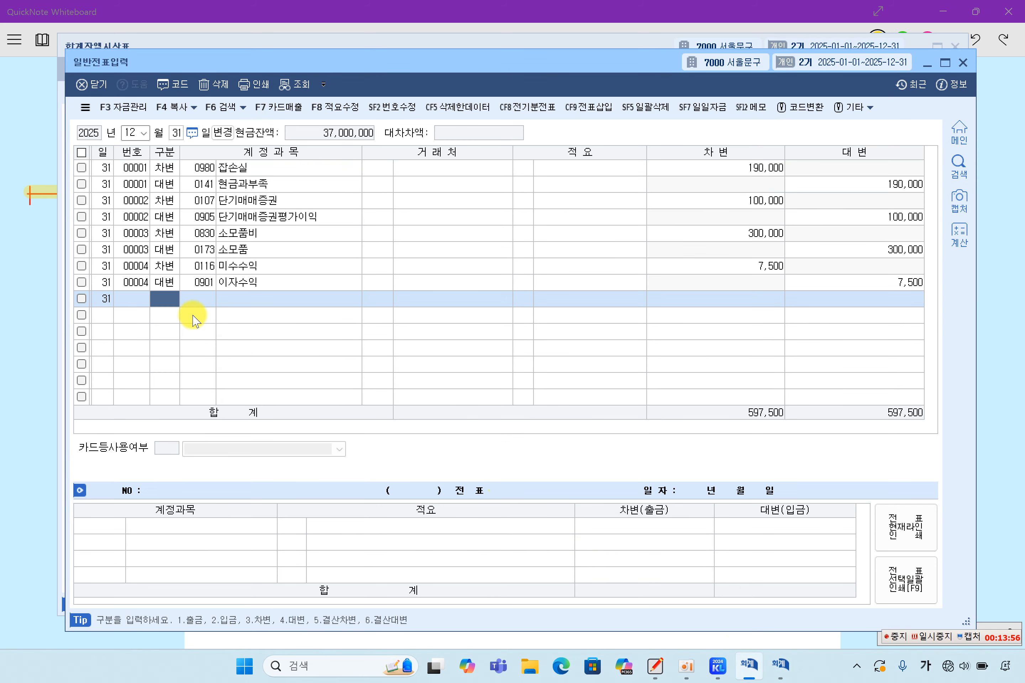
text(3)
key(Return)
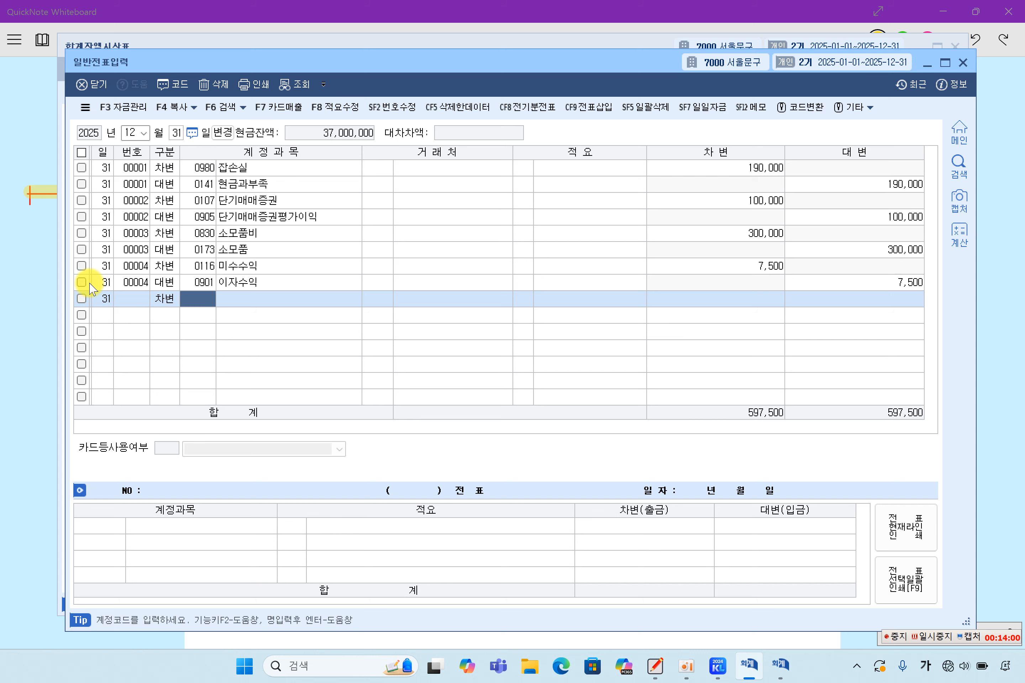
key(F2)
text(이자비)
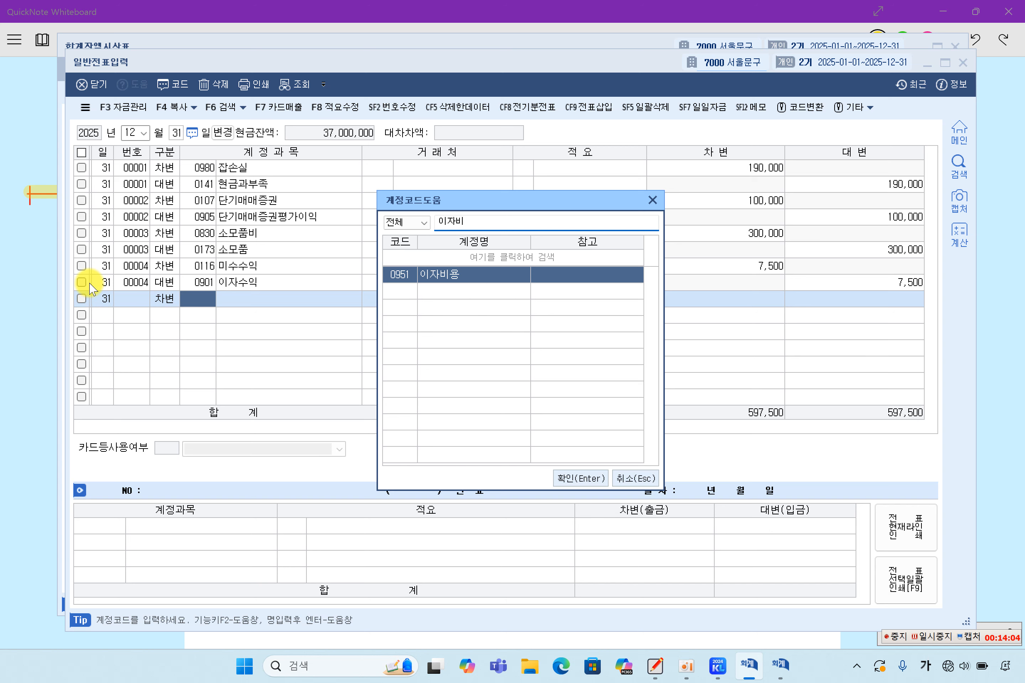
key(Return)
key(Return)
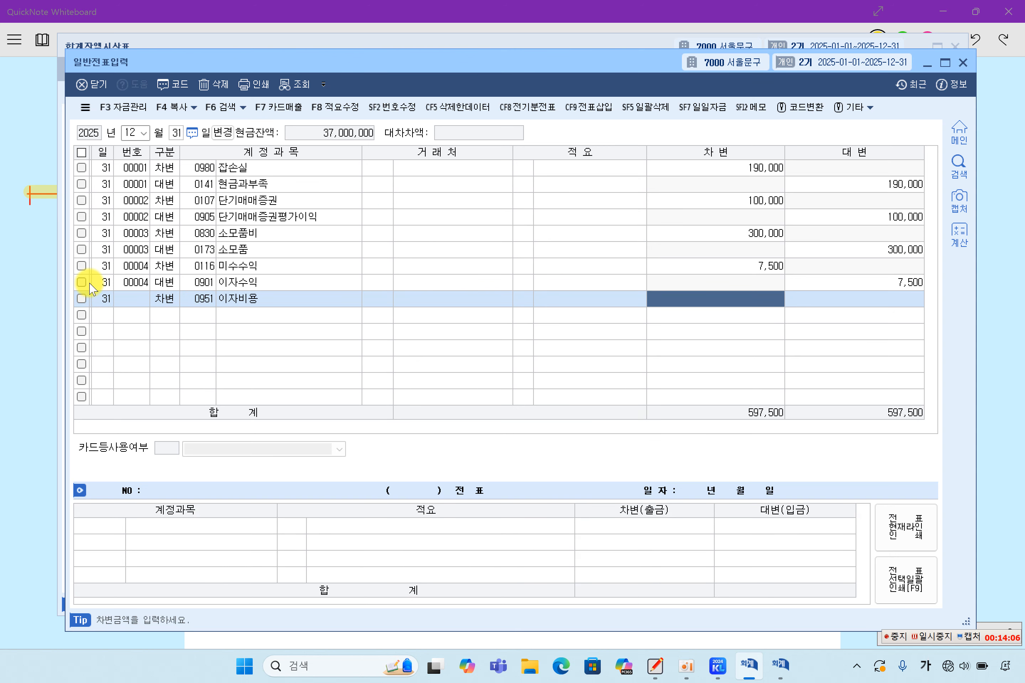
text(1)
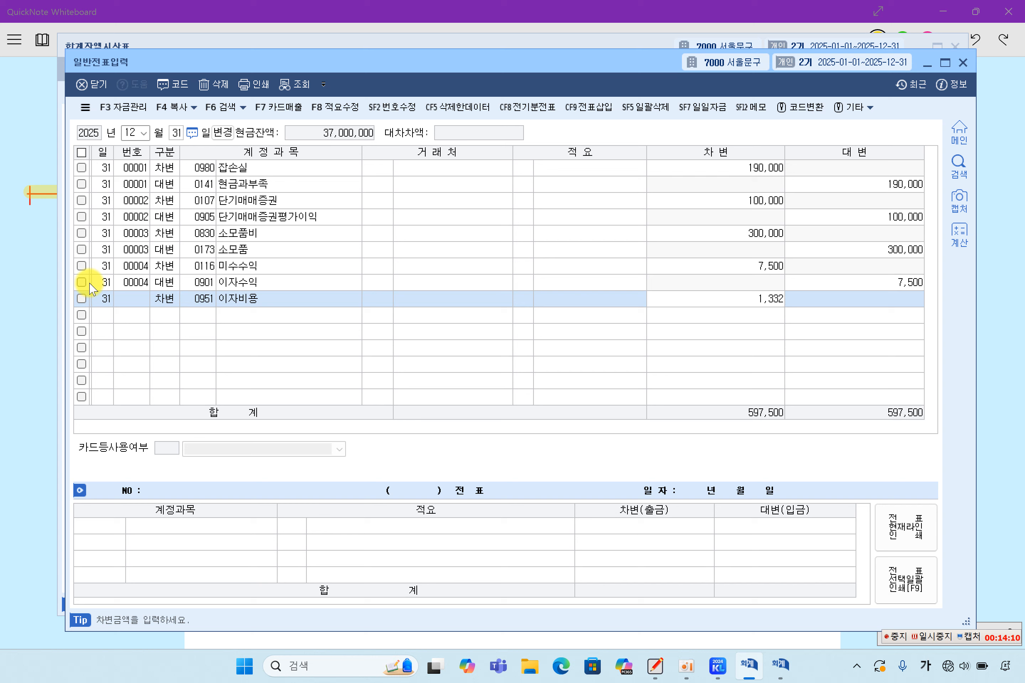
text(33,200)
key(Return)
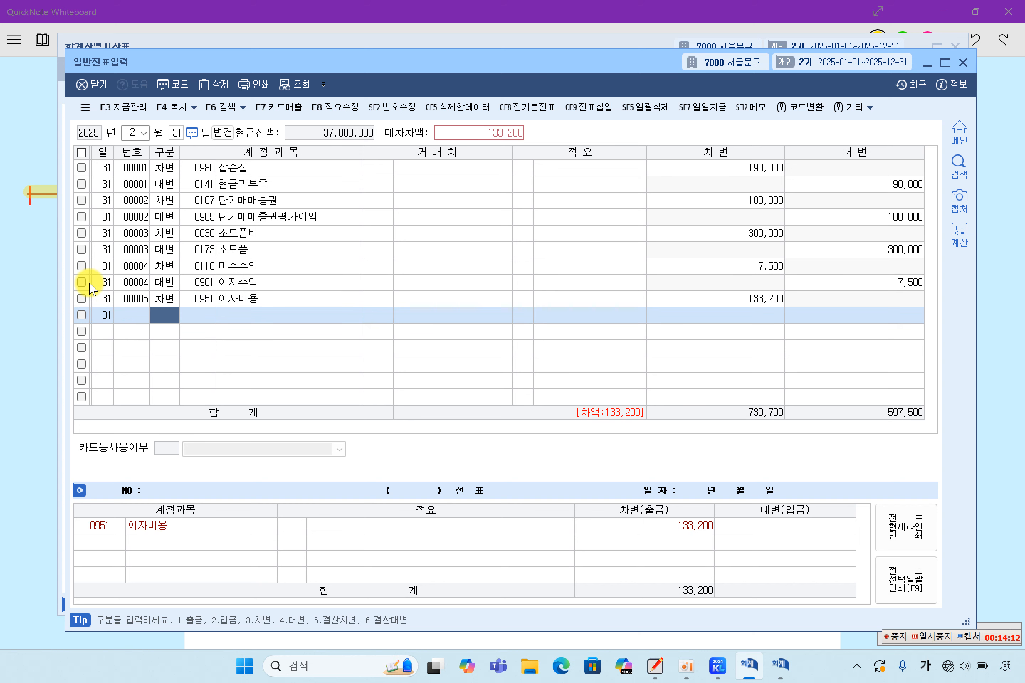
Add the balancing 대변 line for 0262 미지급비용 of 133,200 to the December 31 voucher.
text(4)
key(Return)
text(미지)
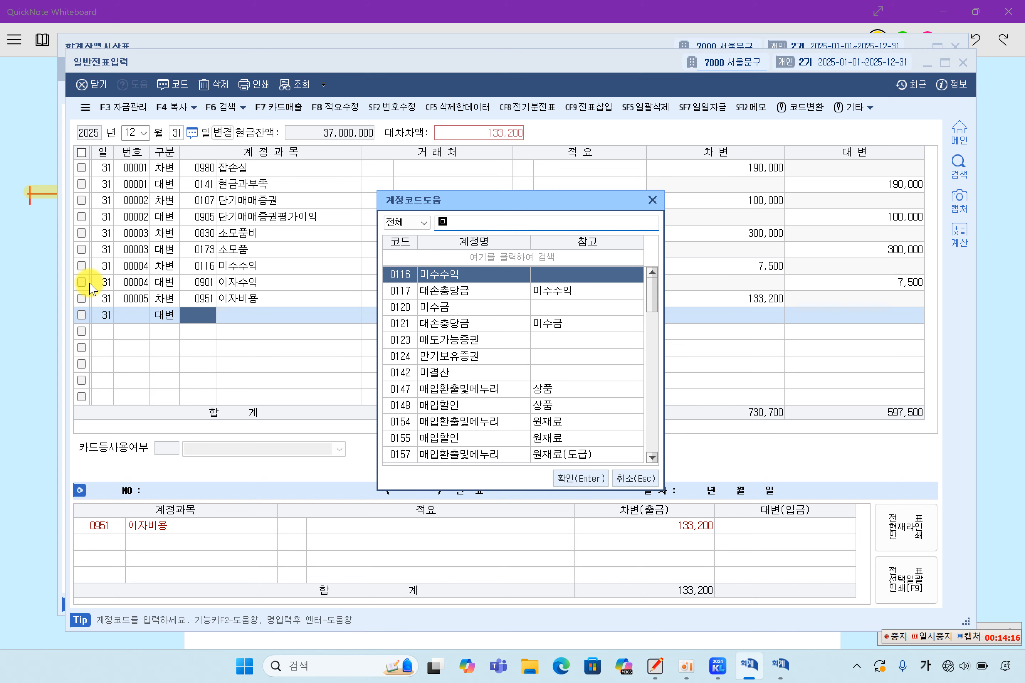
text(그)
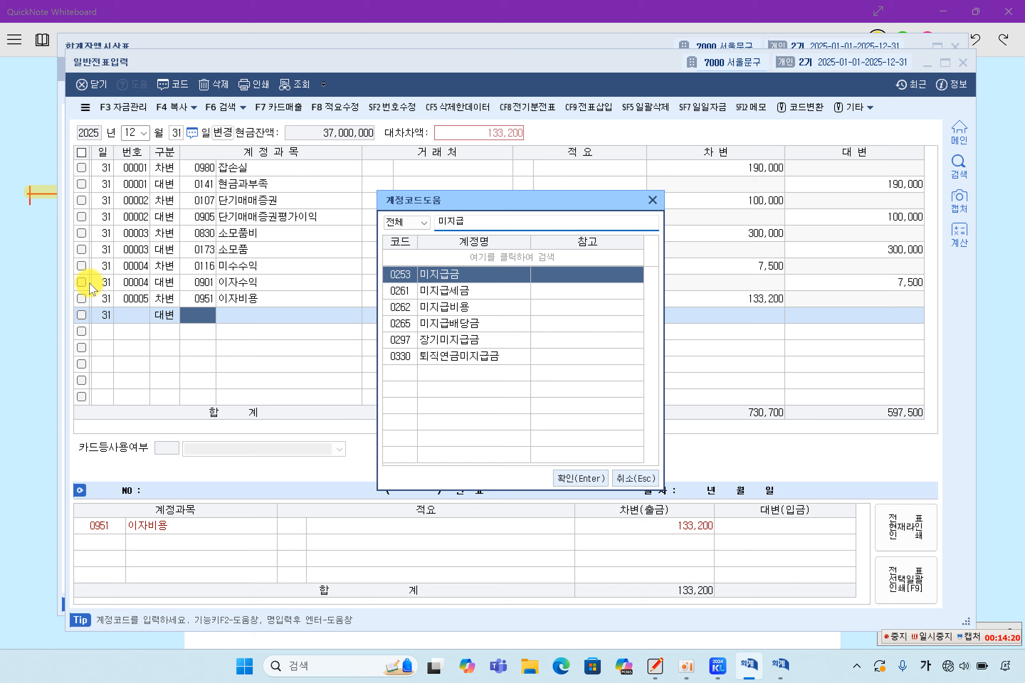
key(Down)
key(Down)
key(Return)
key(Return)
key(Return)
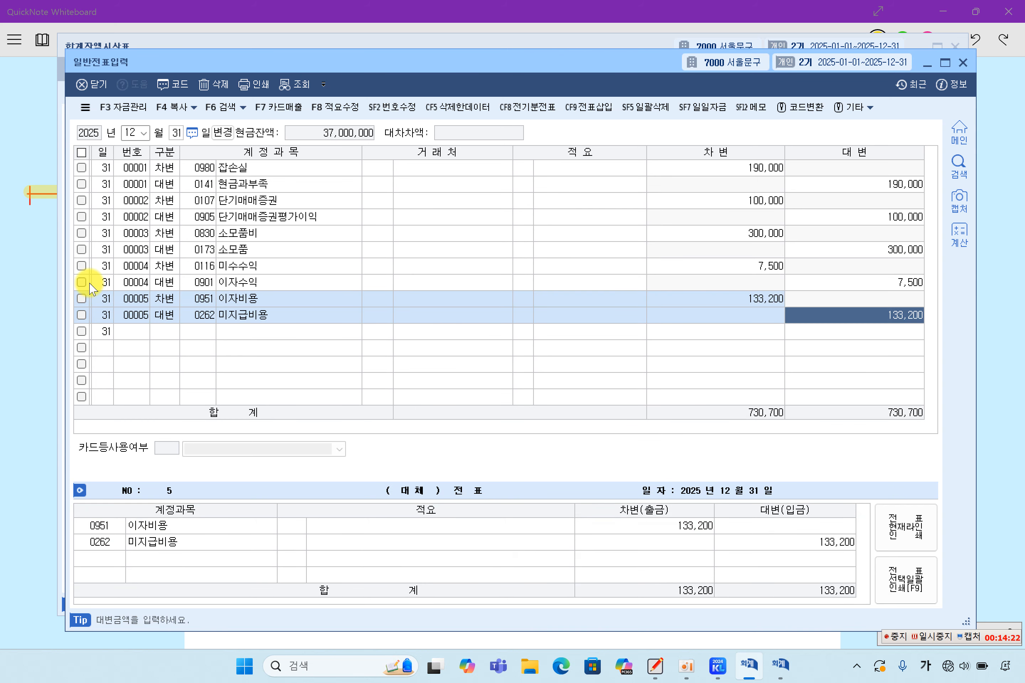
key(Return)
Inspect the account codes and blank 거래처 fields on the 미수수익 and 미지급비용 voucher lines.
key(Up)
key(Right)
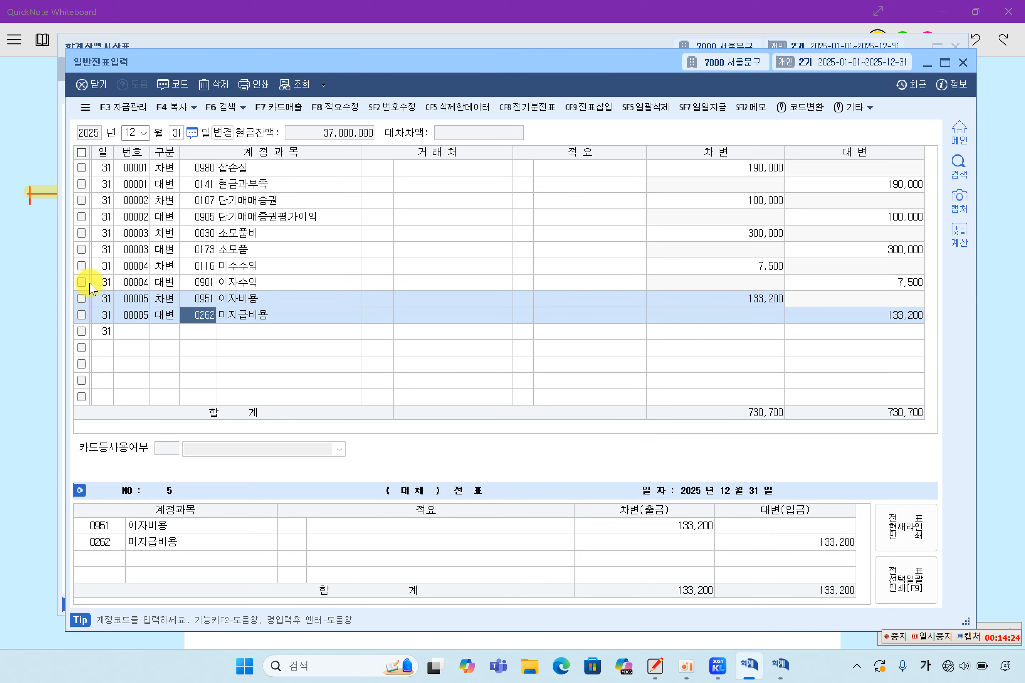
key(Right)
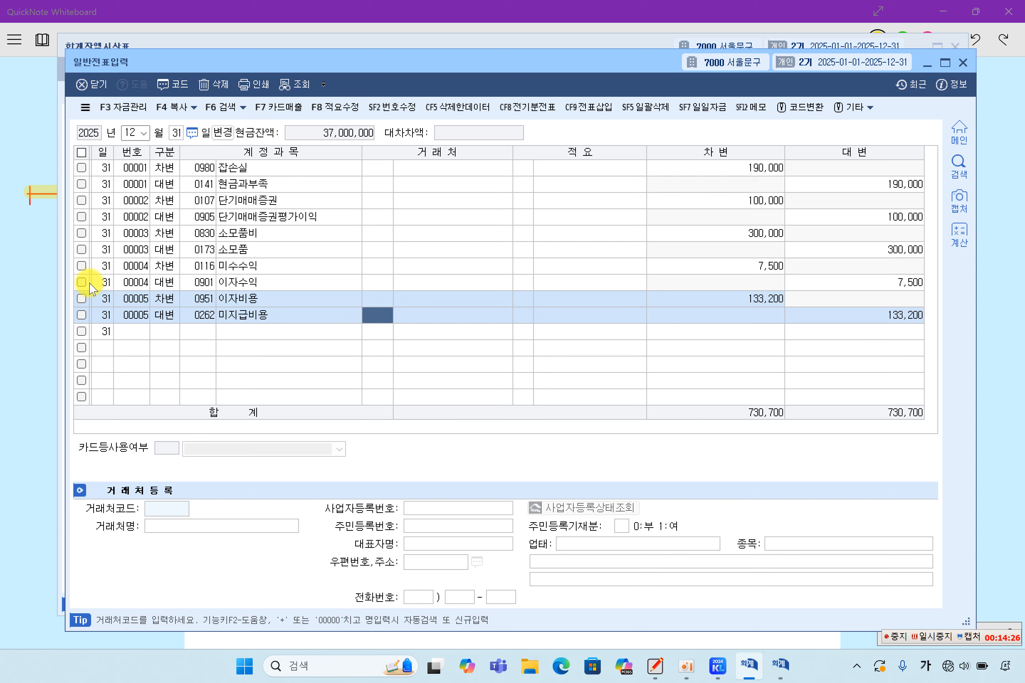
click(203, 283)
click(384, 266)
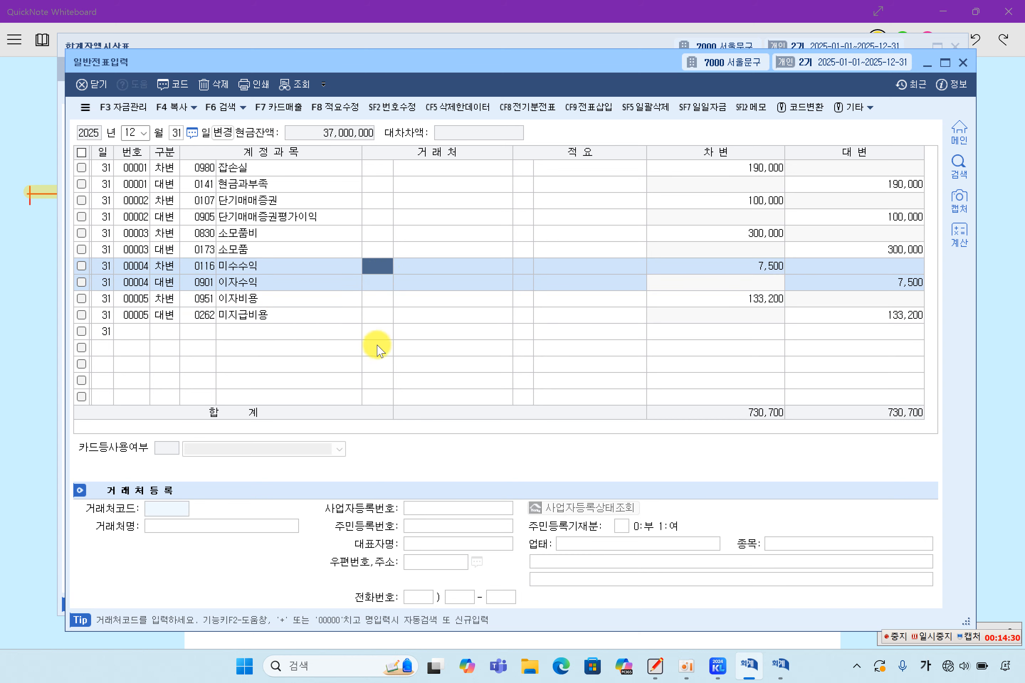
click(380, 316)
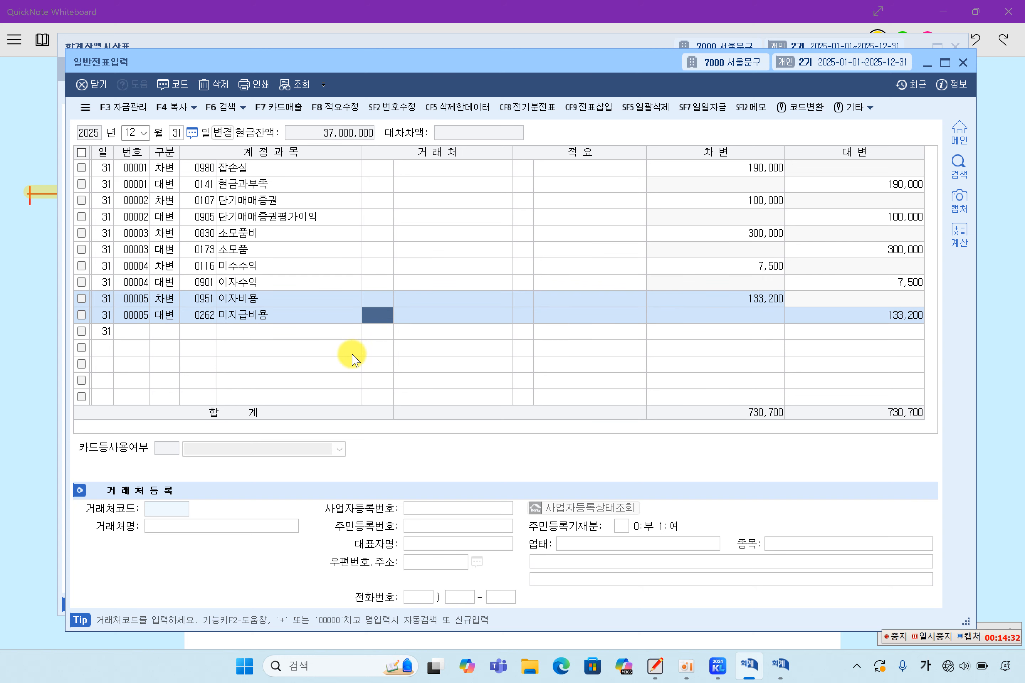
click(197, 301)
click(201, 318)
click(203, 336)
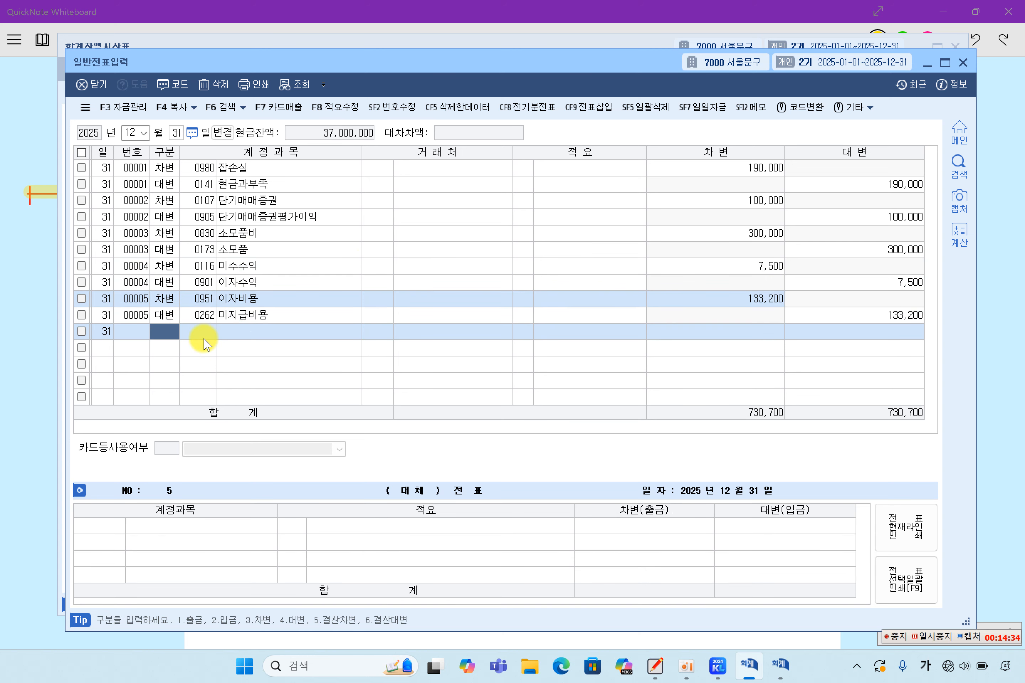
click(199, 317)
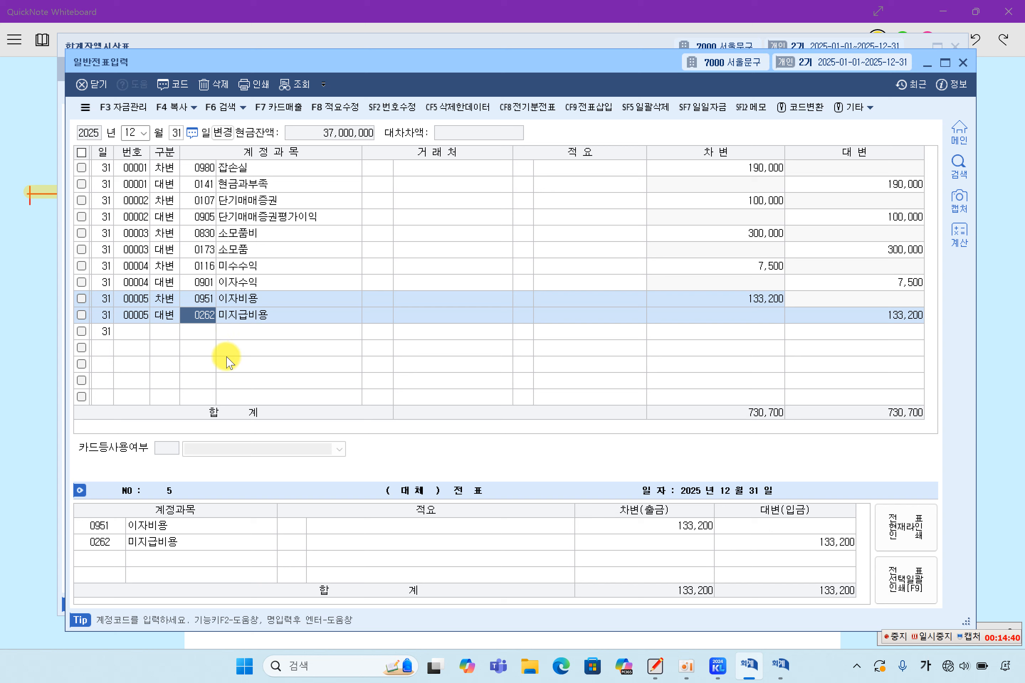
Switch to the 합계잔액시산표 and look for 이자비용 under 영업외비용 and 미지급비용 under 유동부채.
click(781, 664)
click(459, 377)
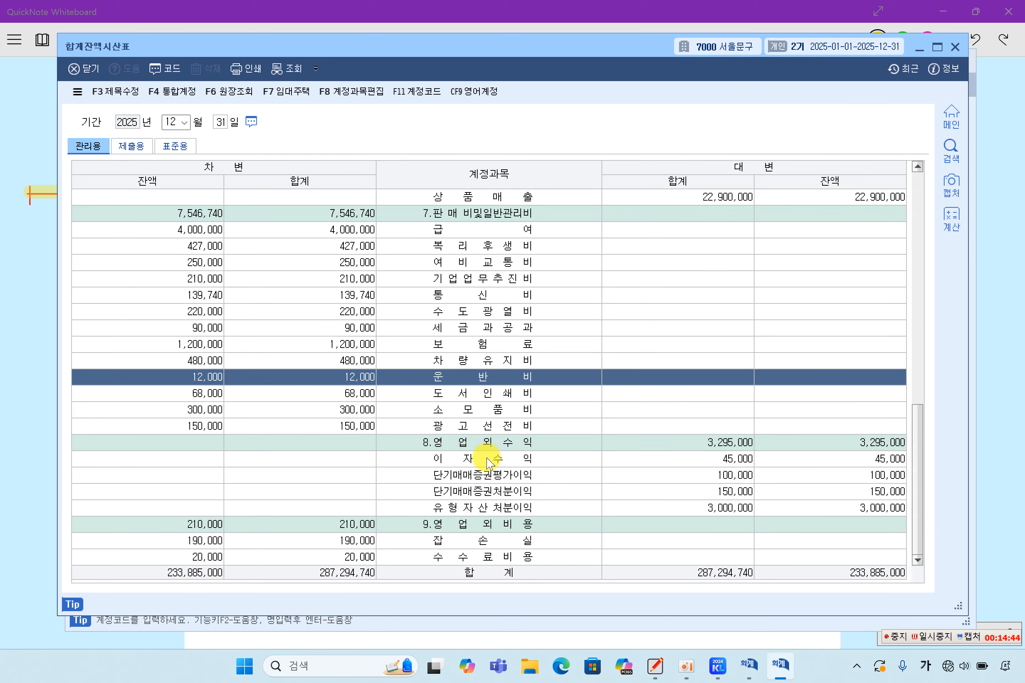
click(488, 526)
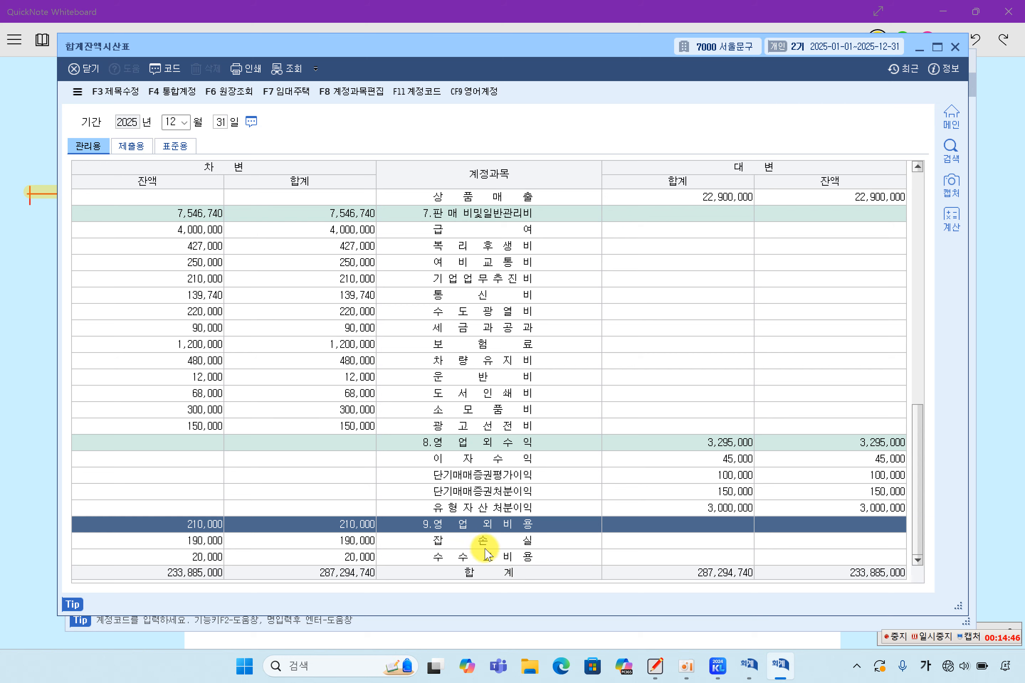
click(496, 541)
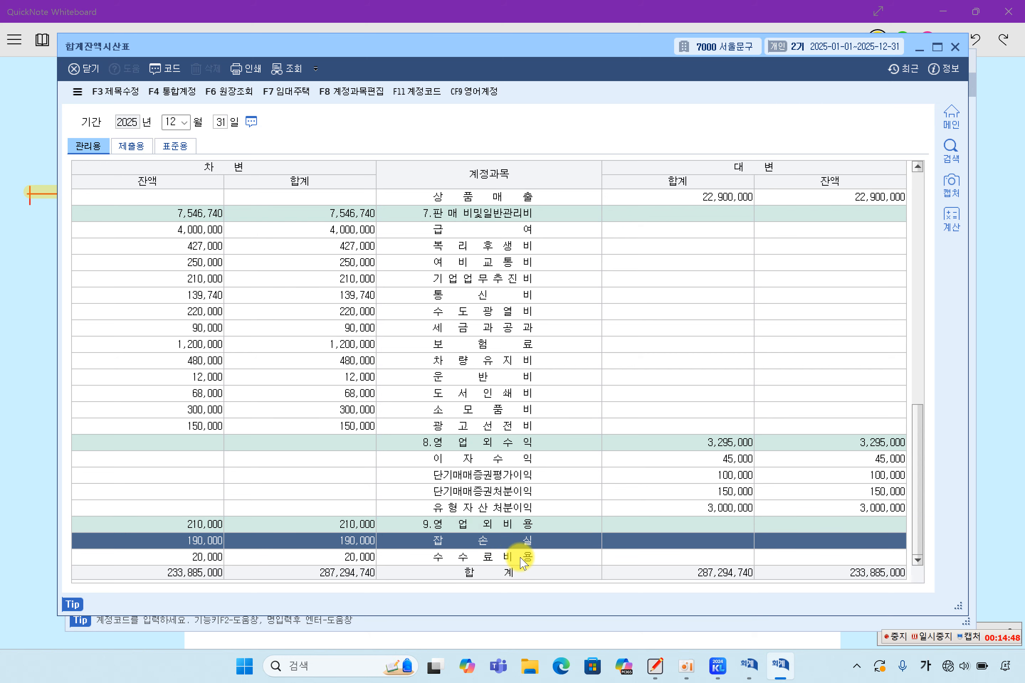
scroll(522, 553, up, 4)
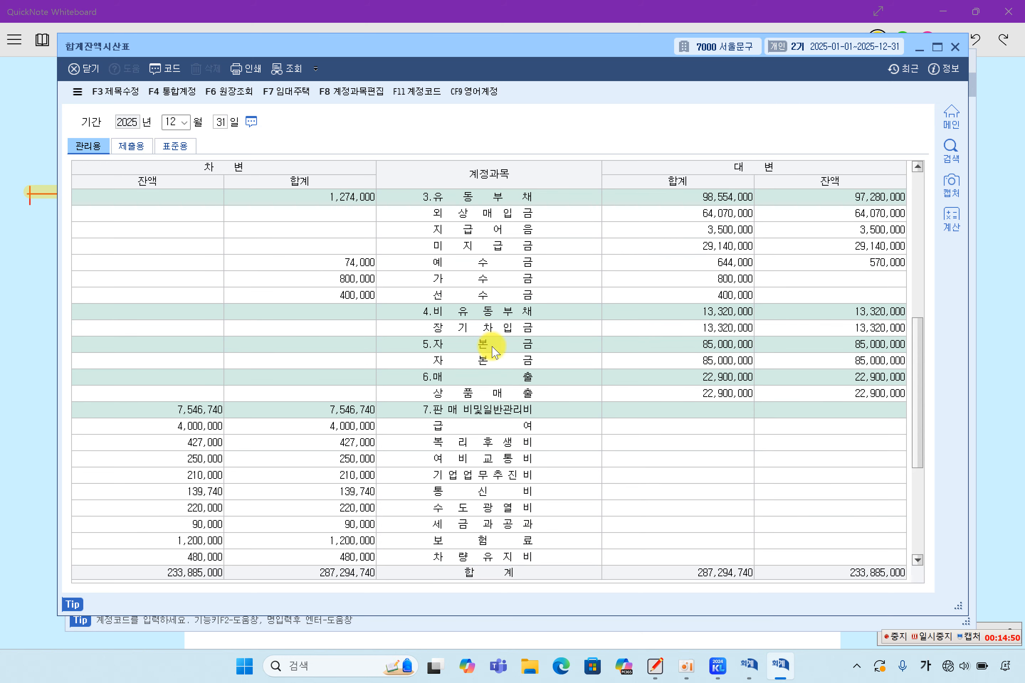
scroll(496, 362, up, 1)
click(481, 247)
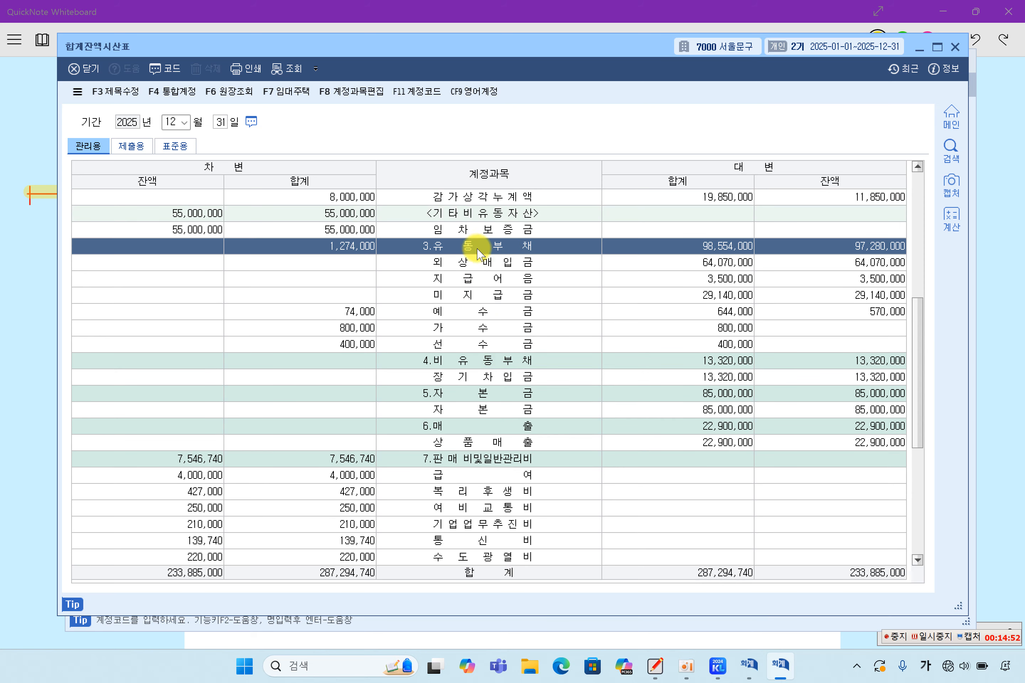
click(493, 293)
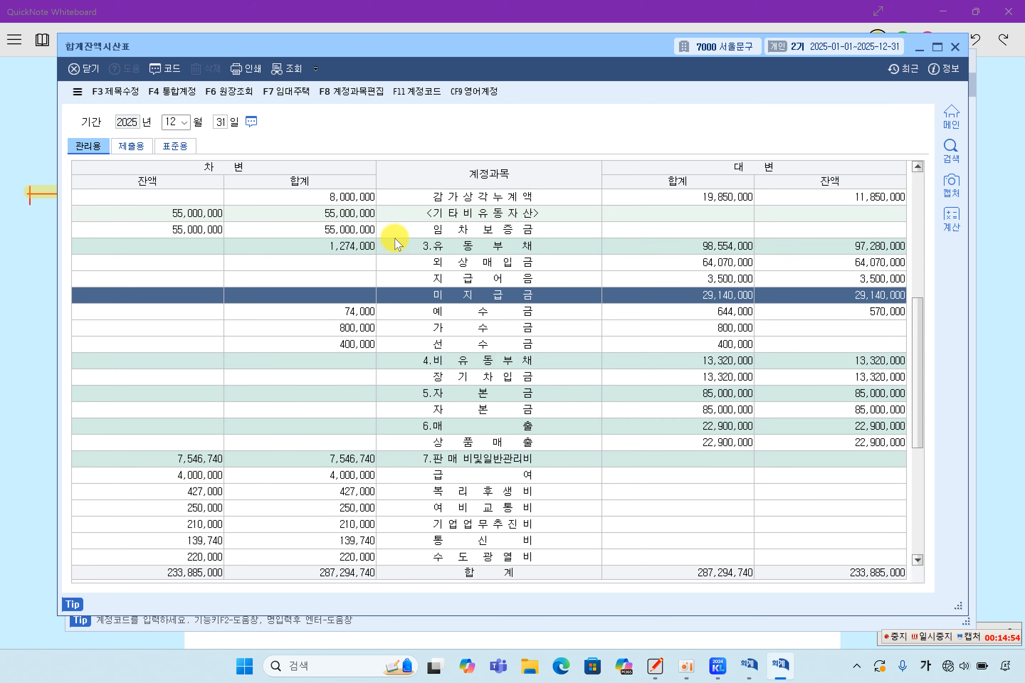
Refresh the 합계잔액시산표 for December 31, 2025 and check the 이자비용 balance under 영업외비용.
click(287, 70)
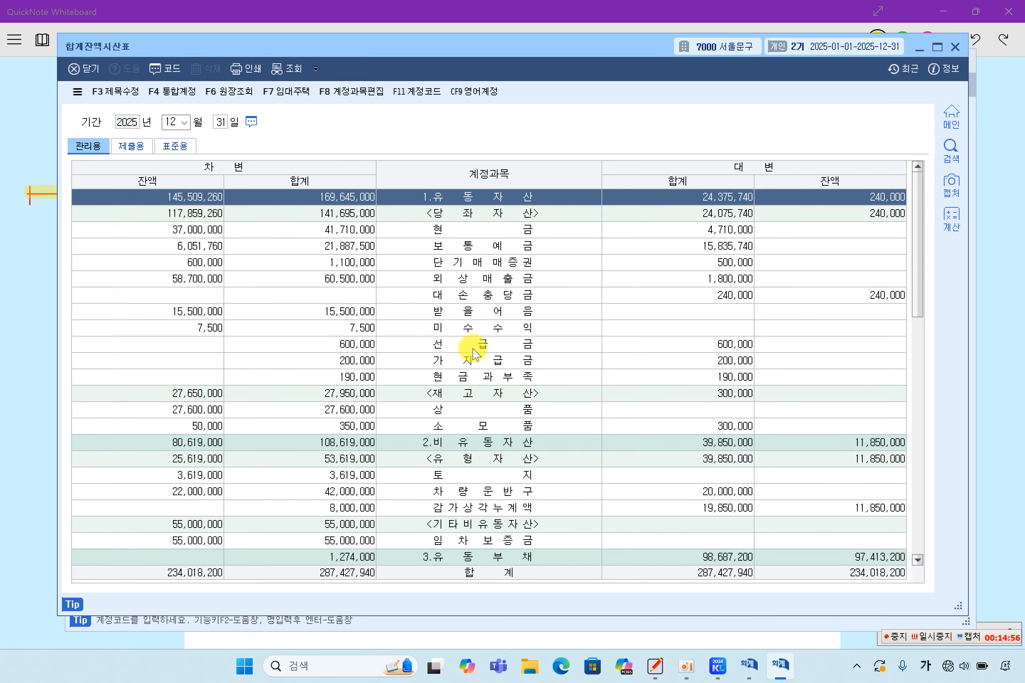
scroll(469, 366, down, 12)
click(504, 509)
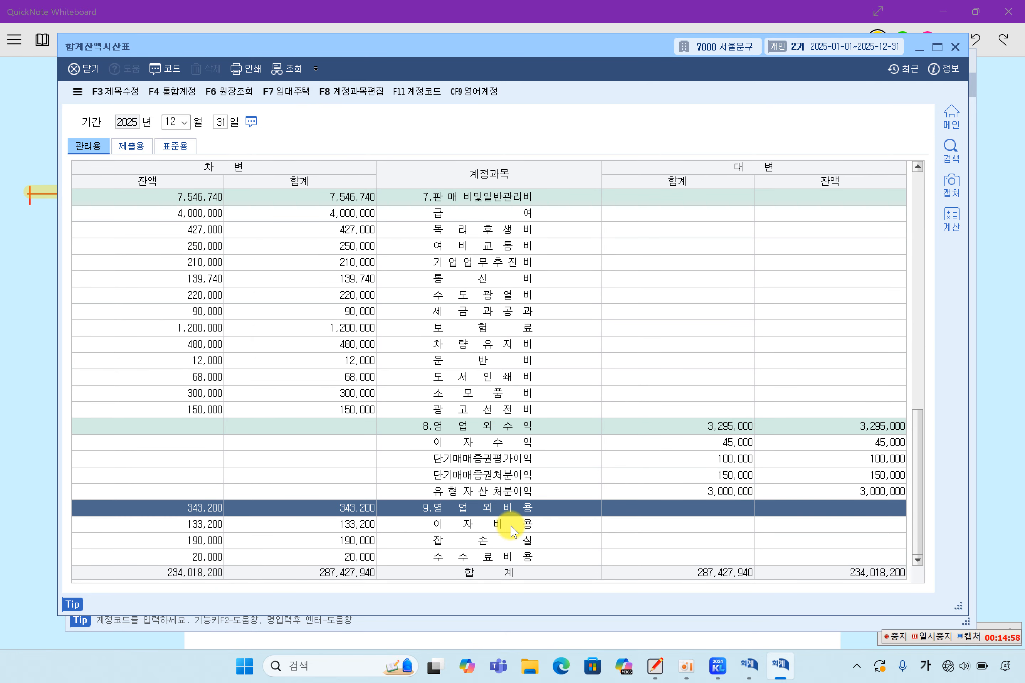
click(506, 527)
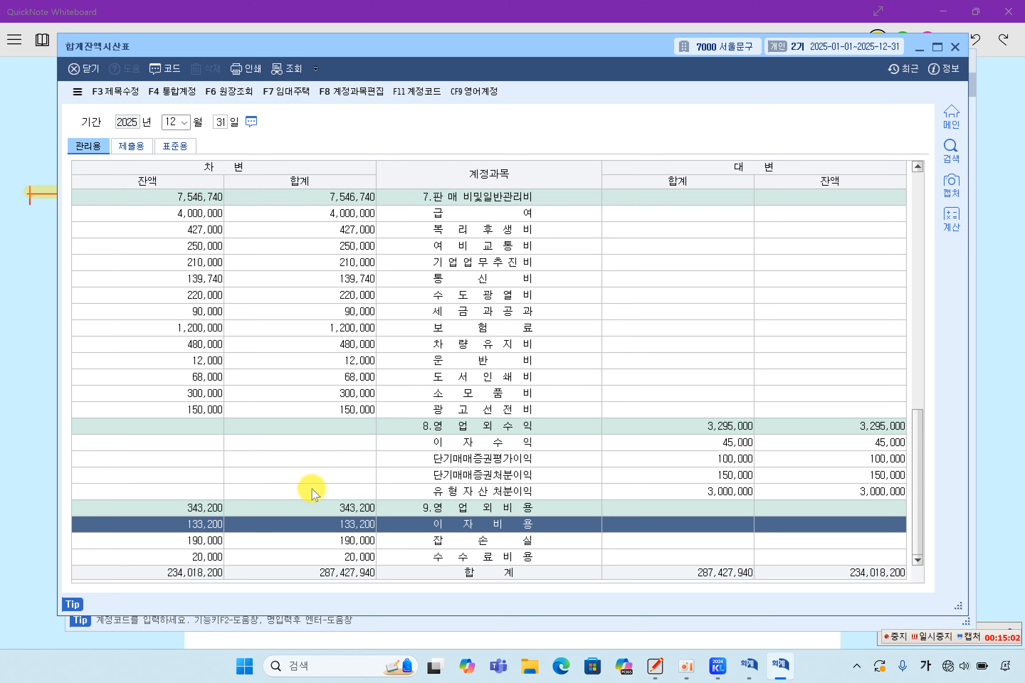
Check the 미지급비용 balance under 유동부채, then return to QuickNote Whiteboard.
scroll(397, 470, up, 2)
scroll(400, 471, up, 1)
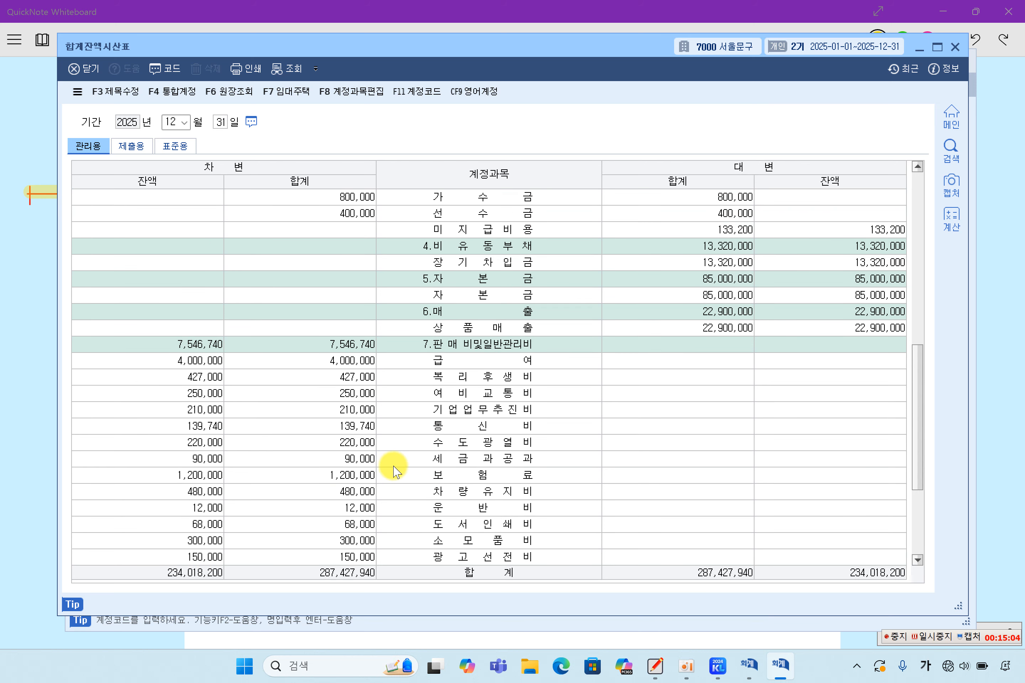
scroll(441, 432, up, 1)
scroll(465, 421, up, 1)
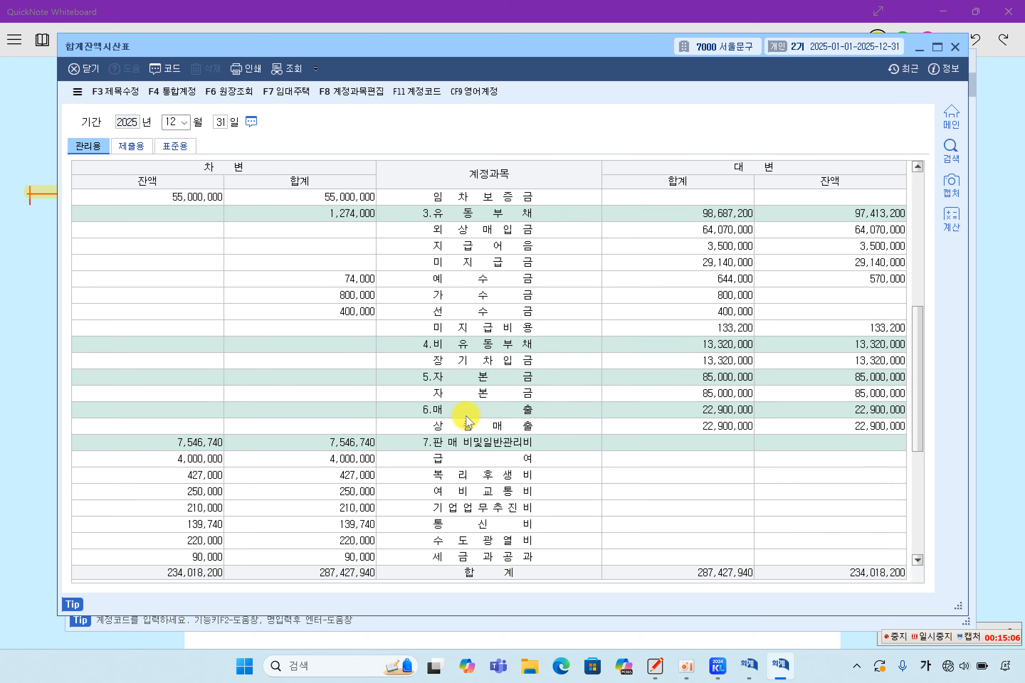
click(481, 225)
click(489, 314)
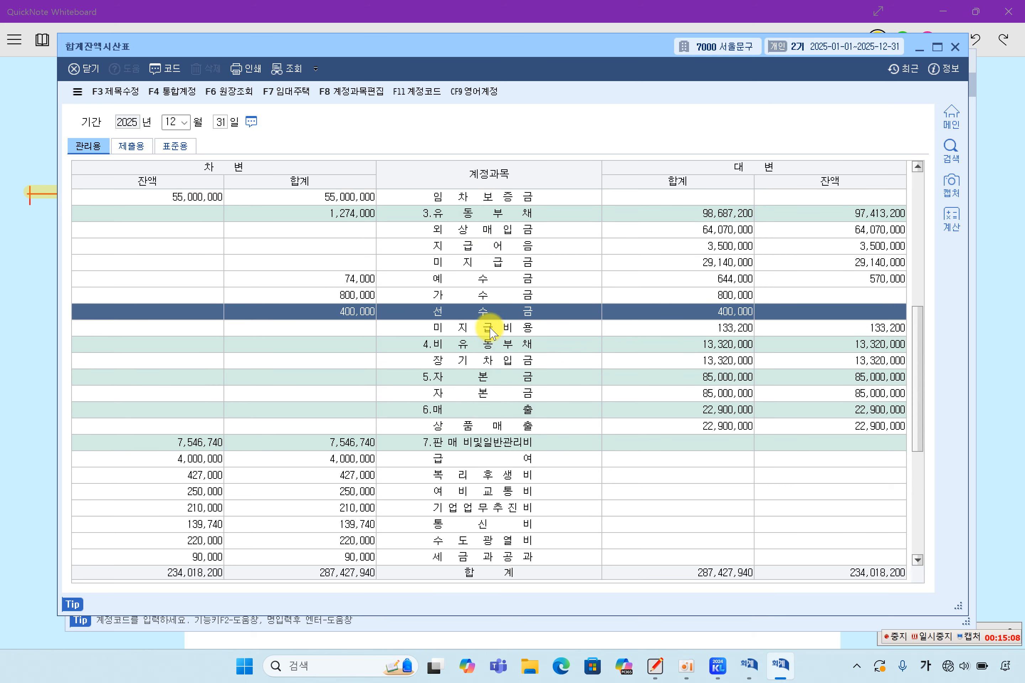
click(490, 328)
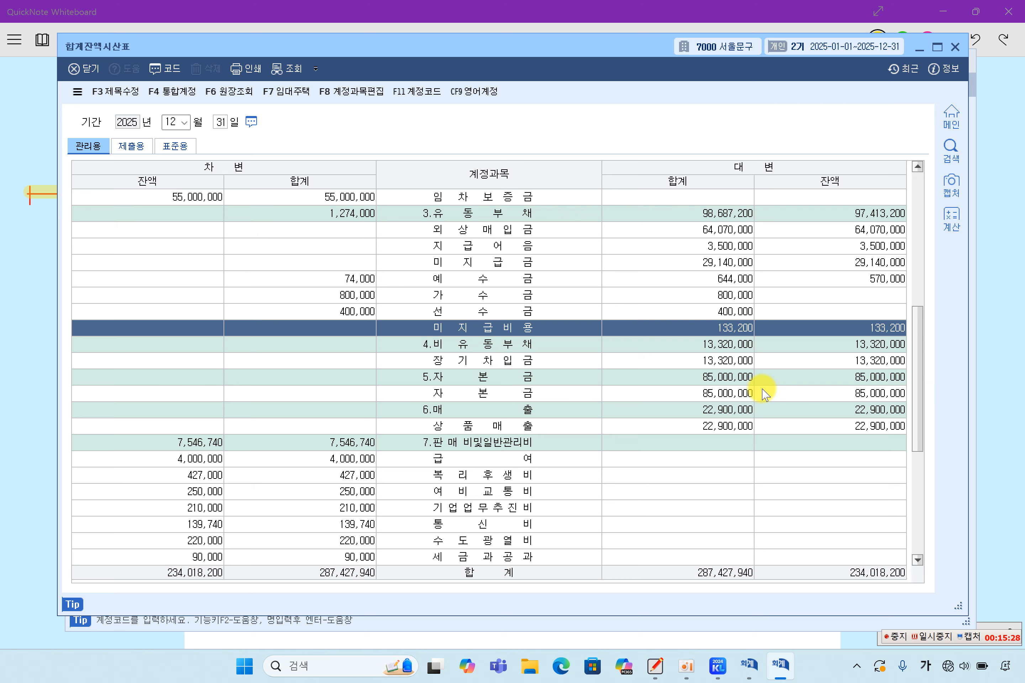
click(999, 375)
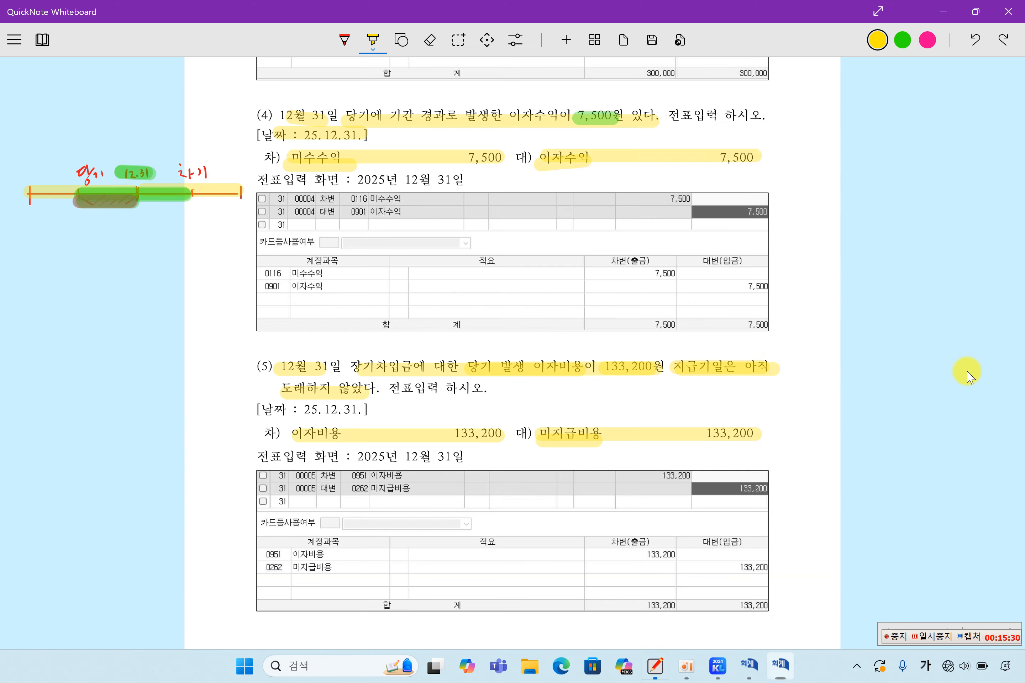